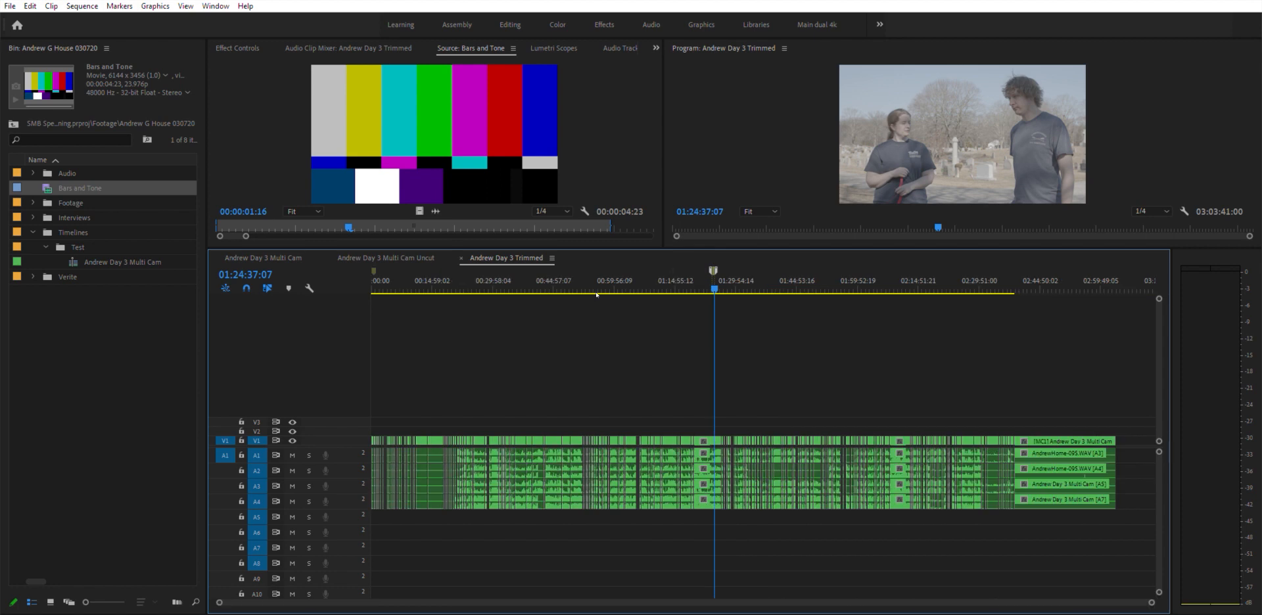
pyautogui.press('\\')
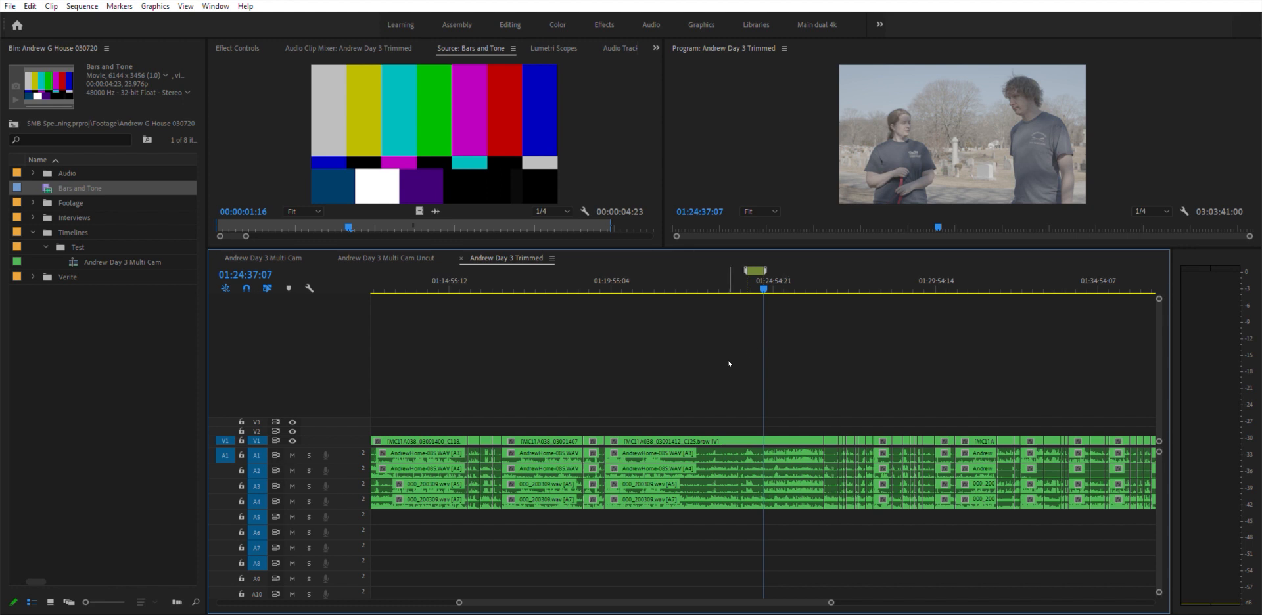
# - Zoom into the timeline around 01:24 and play the sequence from about 01:24:02
pyautogui.press('=')
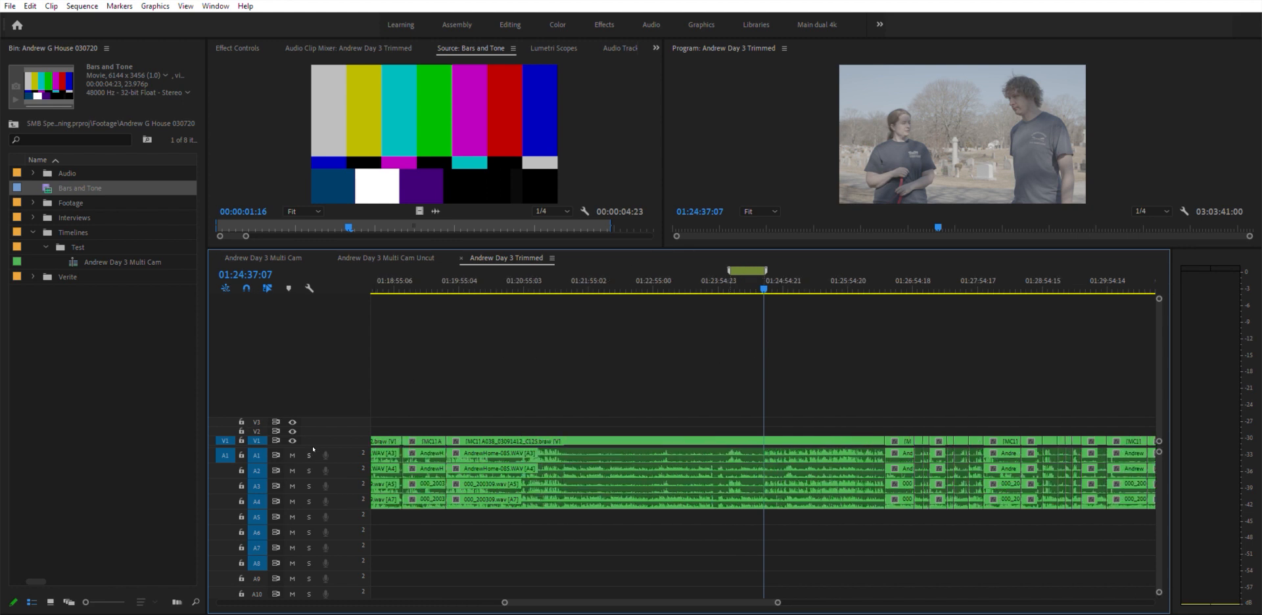
pyautogui.click(736, 277)
pyautogui.moveTo(737, 275); pyautogui.dragTo(727, 276)
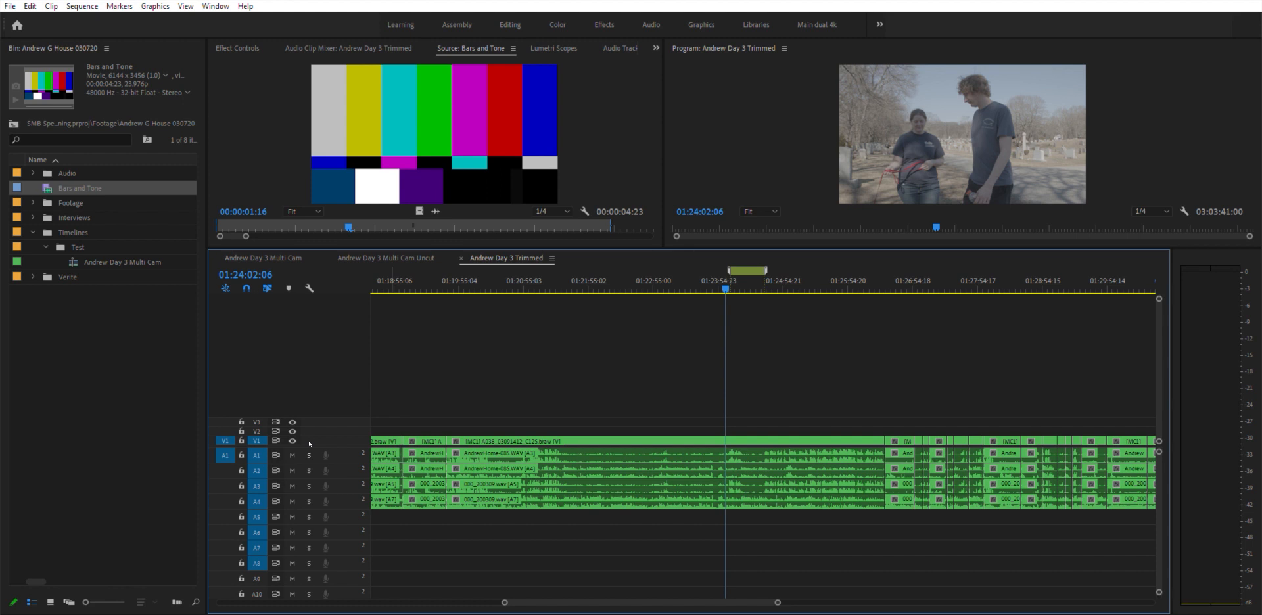
pyautogui.press('space')
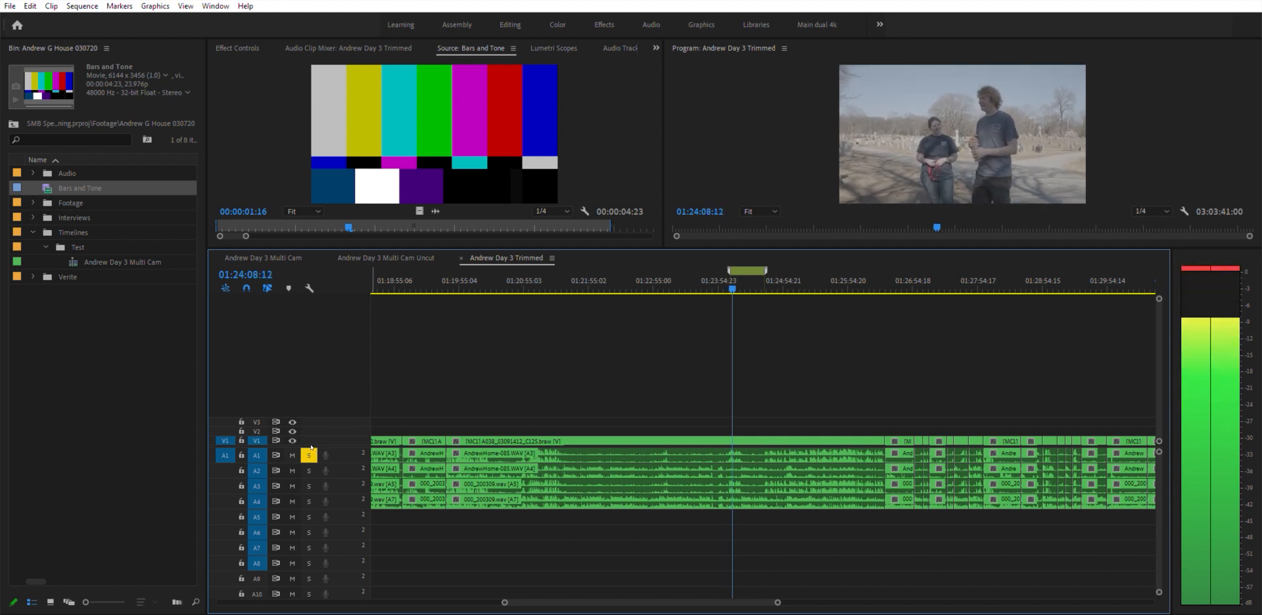
# - Solo audio track A2 and play around 01:24:15 to hear that track alone
pyautogui.press('space')
pyautogui.click(310, 452)
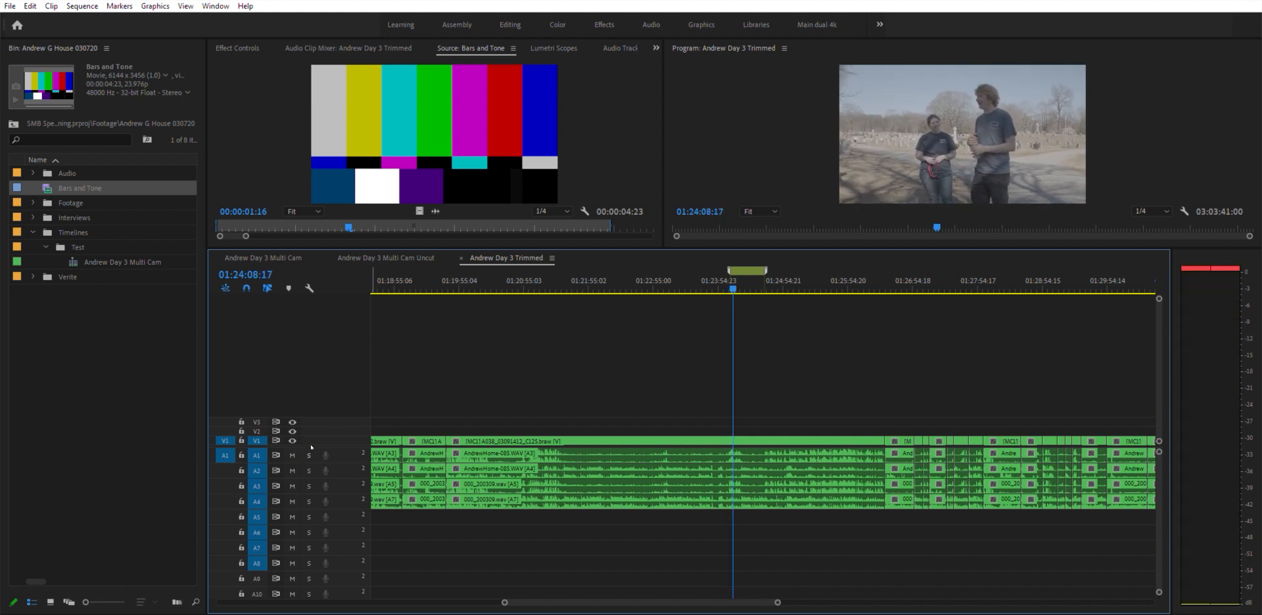
pyautogui.press('=')
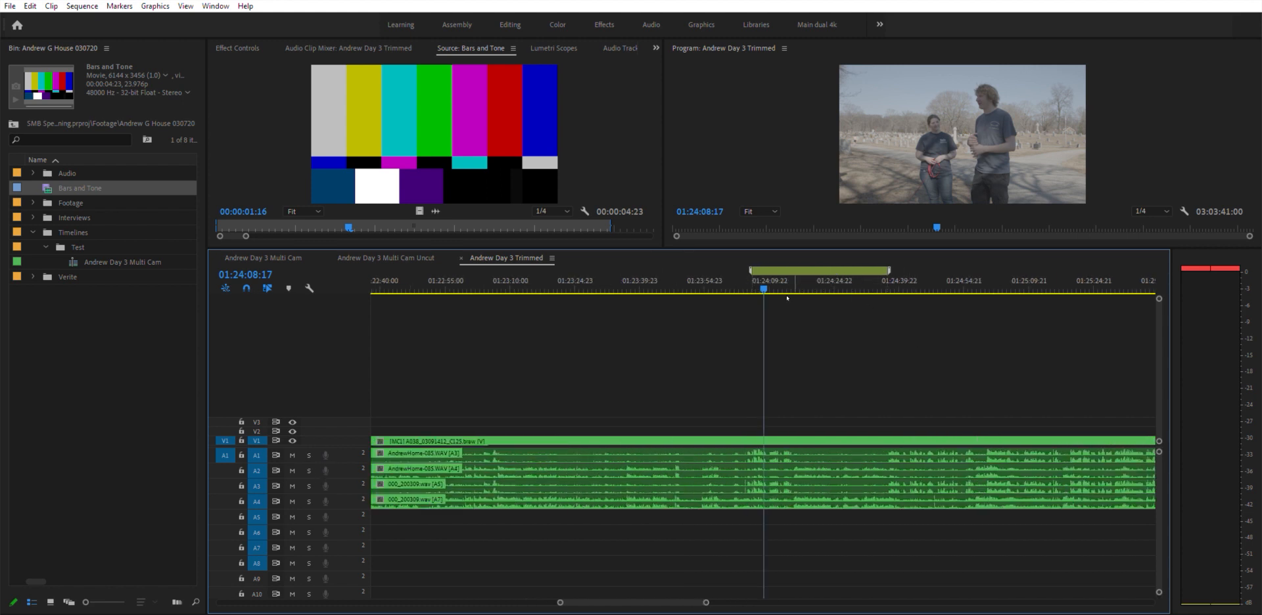
pyautogui.click(309, 471)
pyautogui.moveTo(785, 281); pyautogui.dragTo(791, 279)
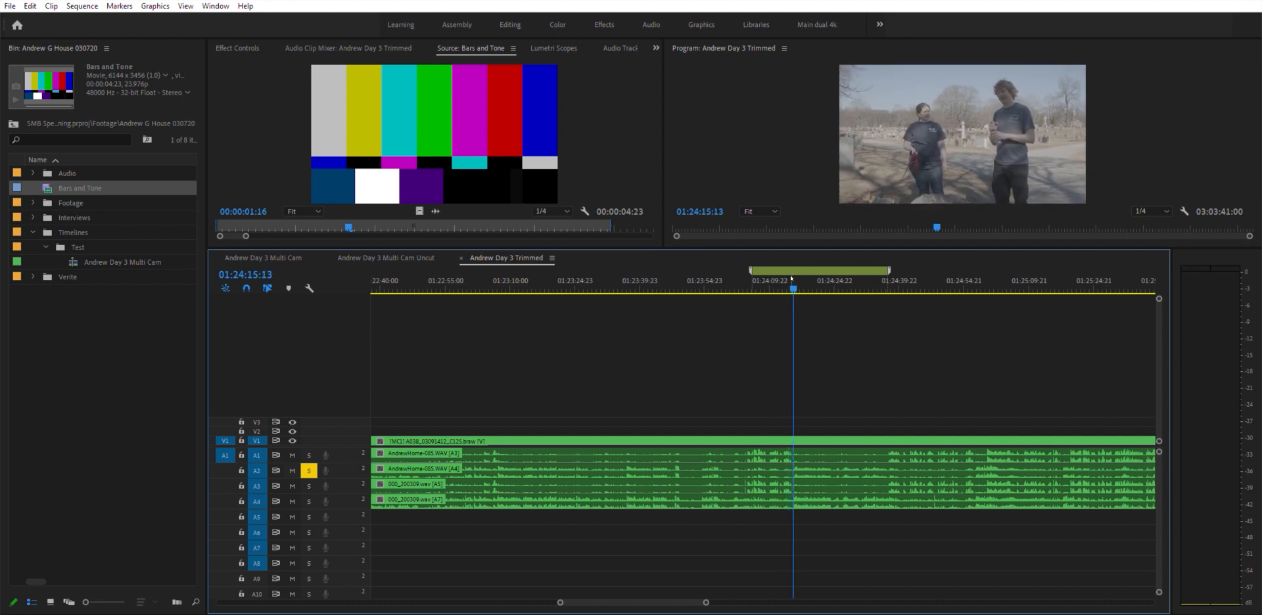
pyautogui.press('space')
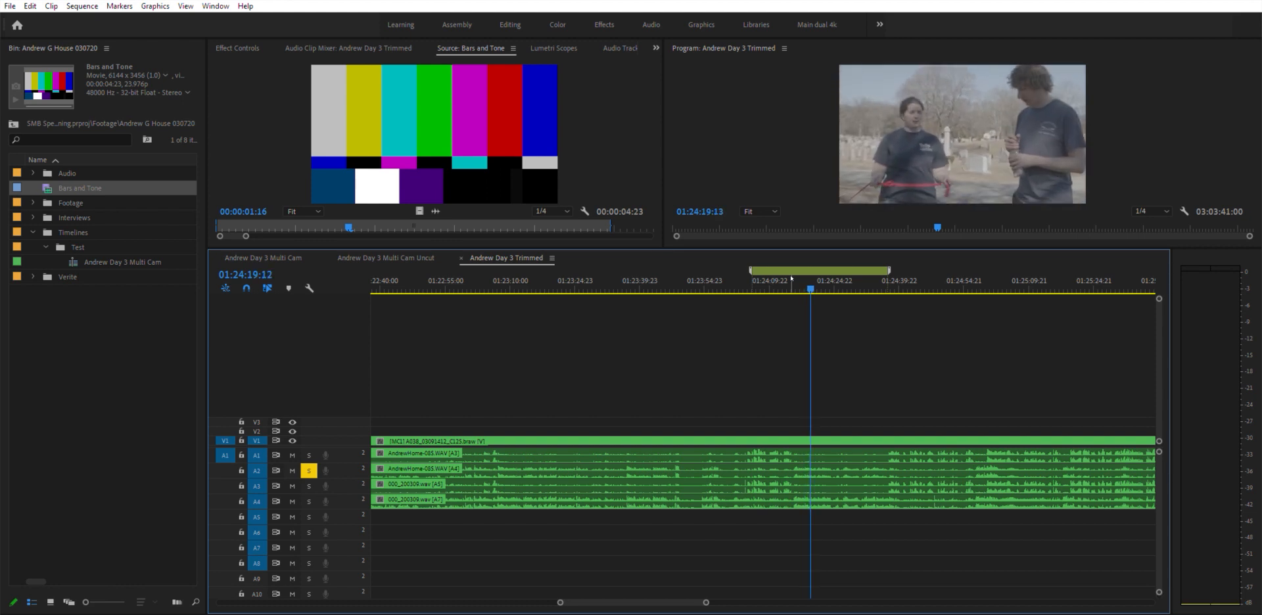
pyautogui.press('space')
pyautogui.click(309, 470)
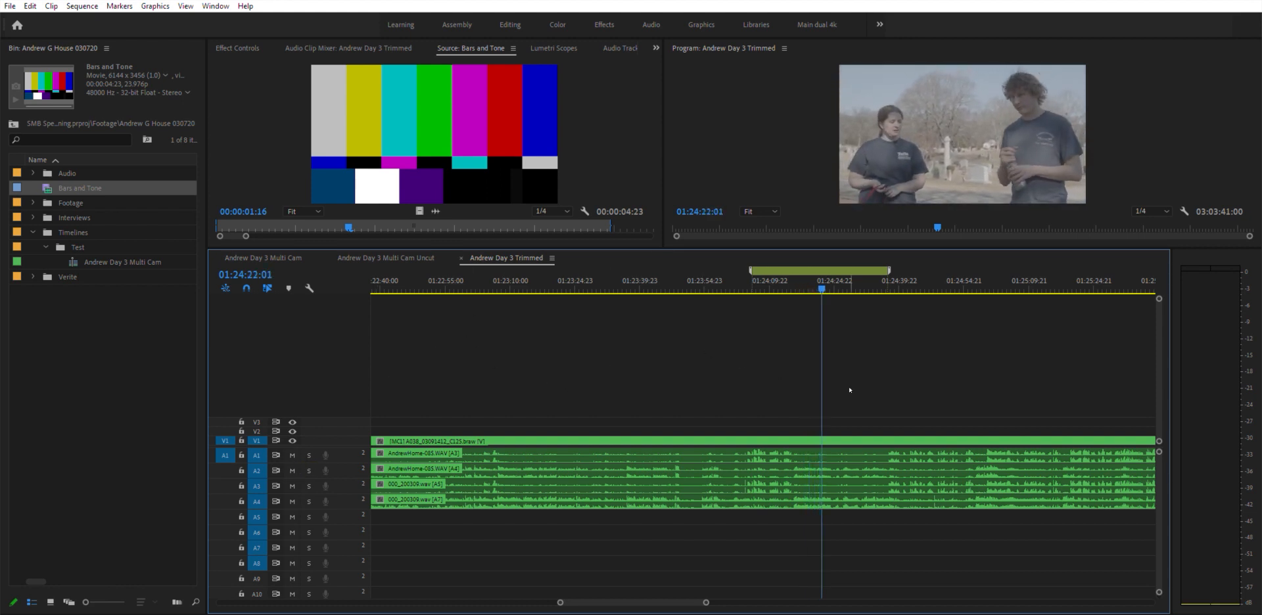
# - Select and delete every clip after the playhead at 01:24:22 so the sequence ends there
pyautogui.press('\\')
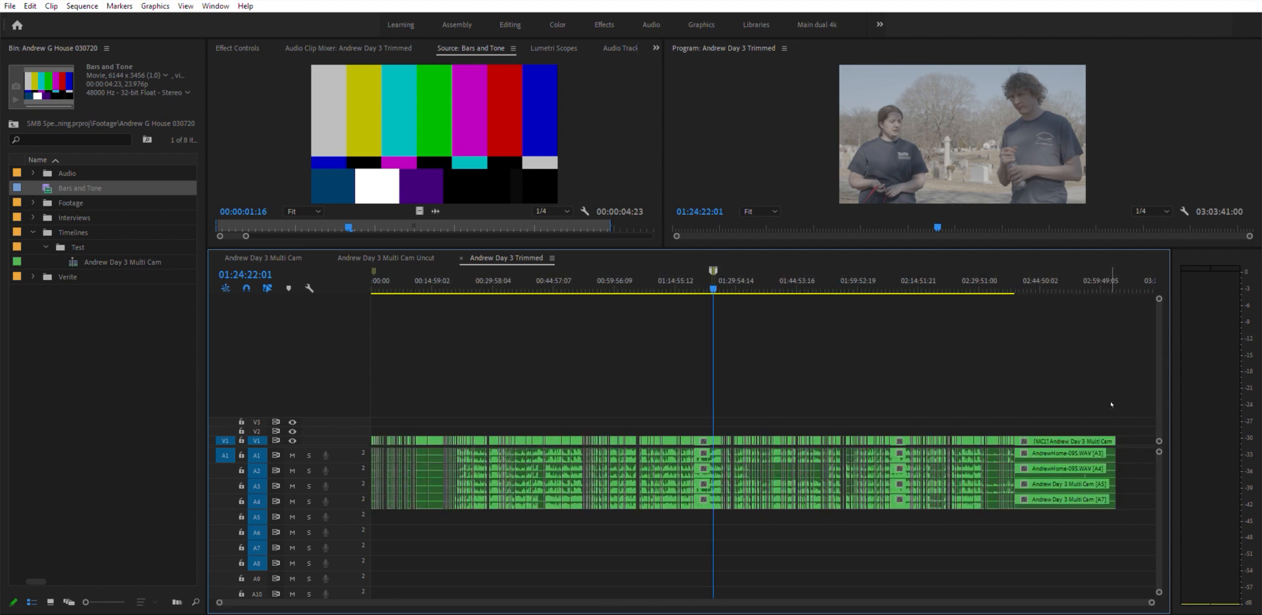
pyautogui.moveTo(1128, 393); pyautogui.dragTo(722, 519)
pyautogui.press('Delete')
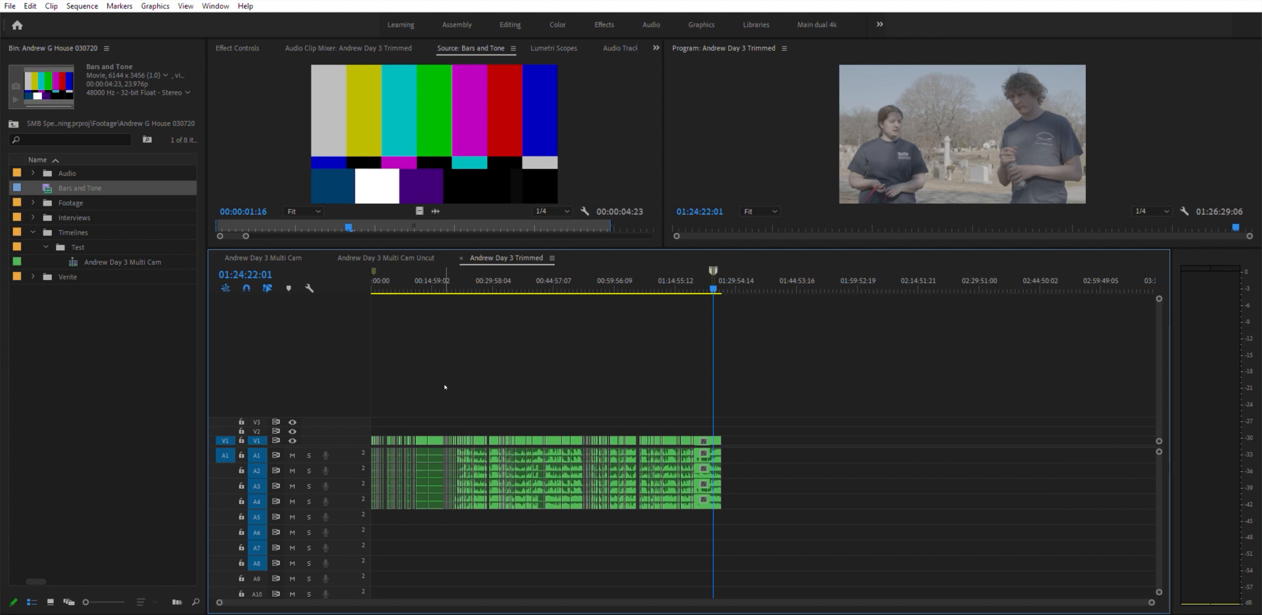
pyautogui.moveTo(564, 397); pyautogui.dragTo(18, 602)
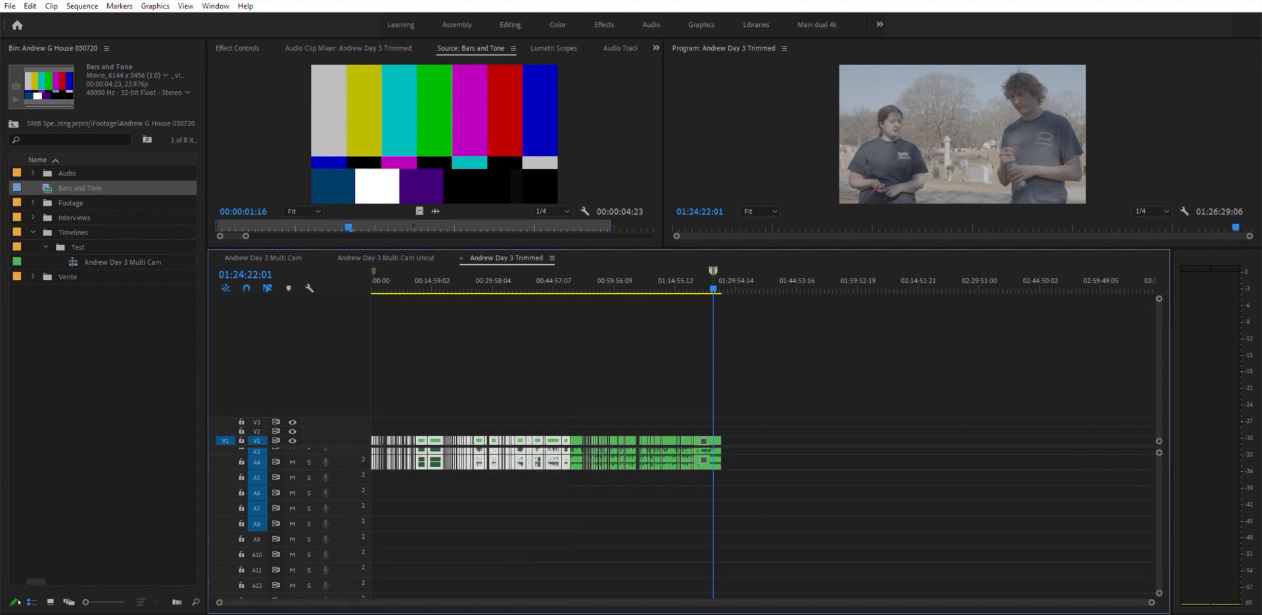
pyautogui.press('Delete')
# - Play the new end of the trimmed sequence with track A2 soloed
pyautogui.press('\\')
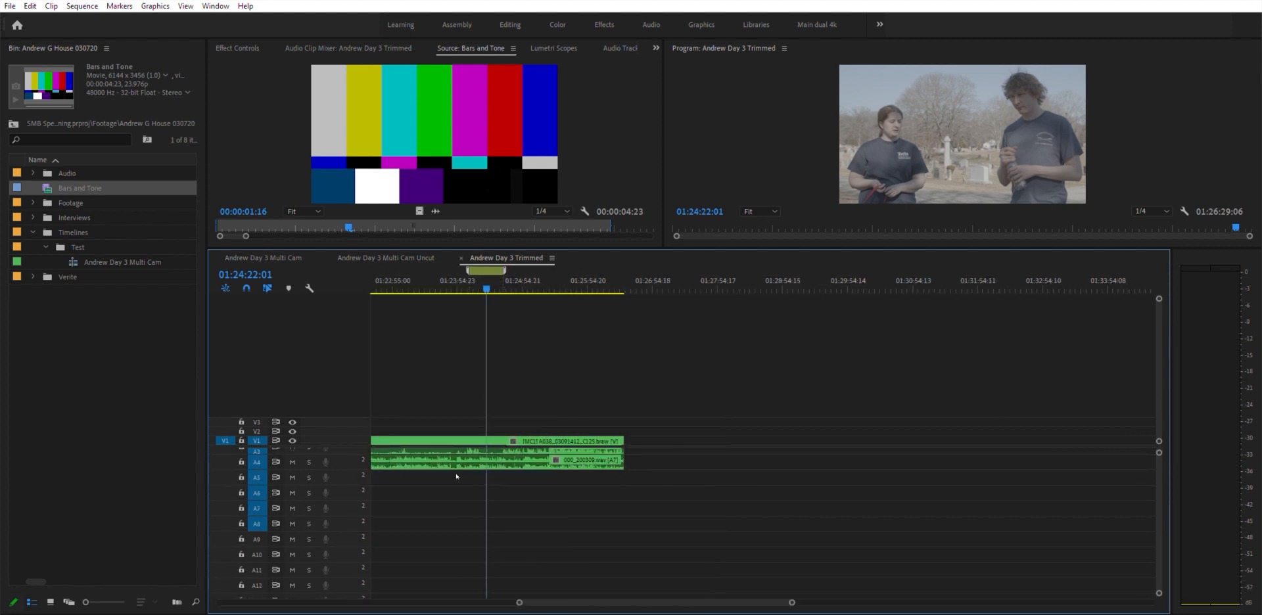
pyautogui.scroll(2, 467, 479)
pyautogui.scroll(2, 466, 479)
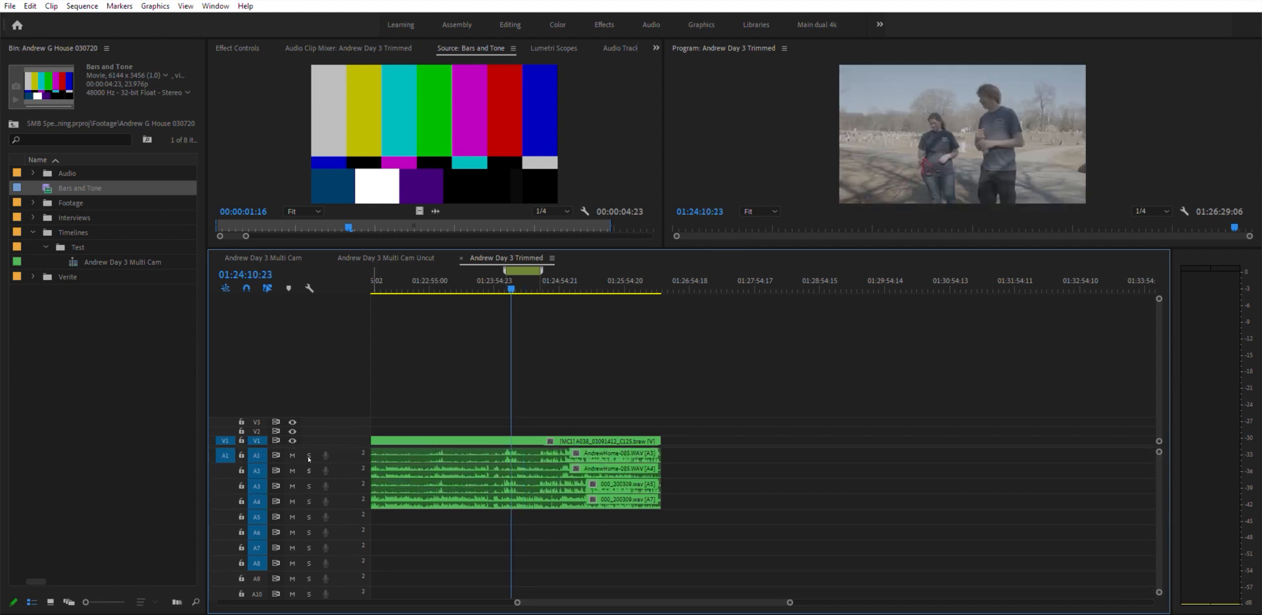
pyautogui.click(309, 470)
pyautogui.press('space')
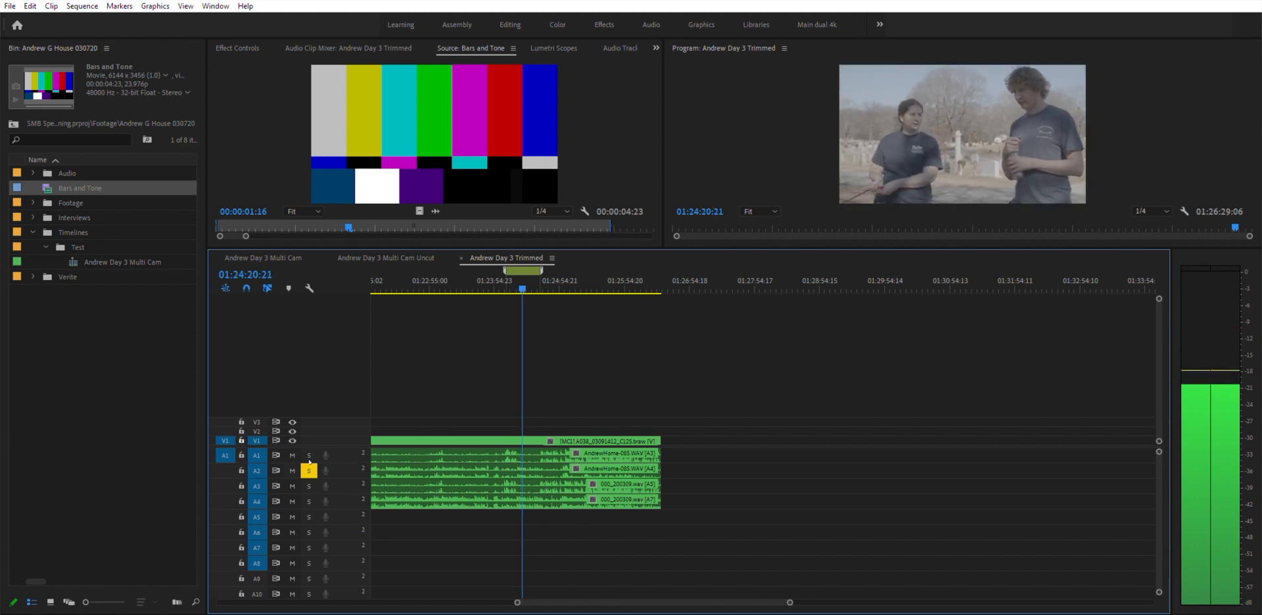
pyautogui.press('space')
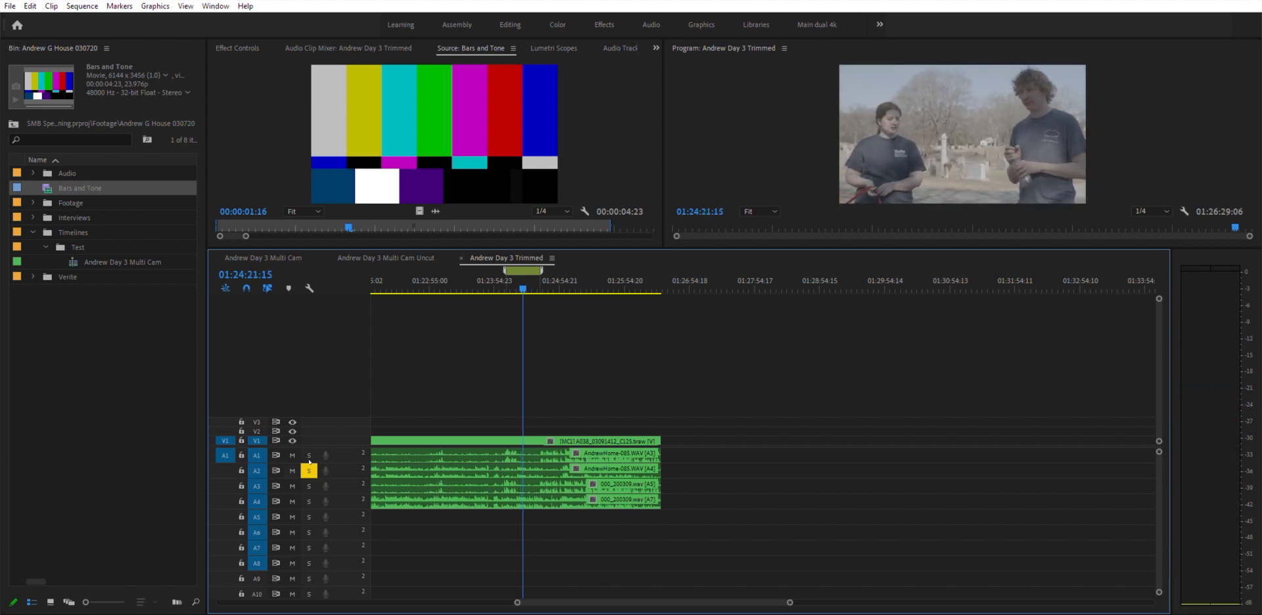
pyautogui.press('\\')
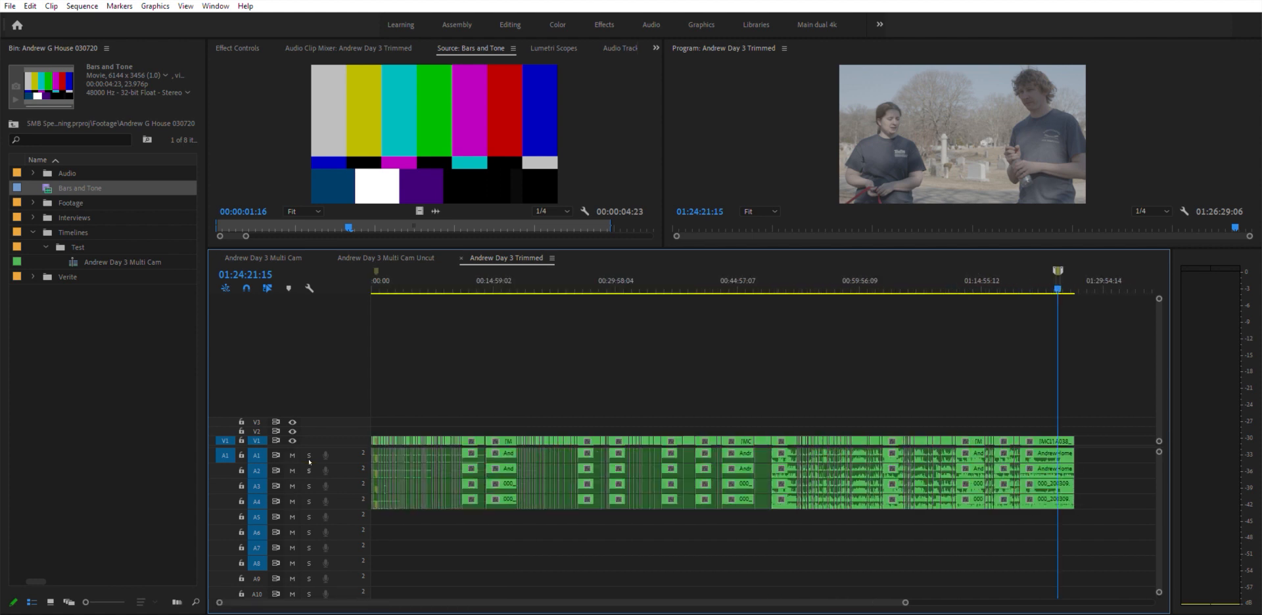
# - Zoom back in near 01:24 and play from about 01:24:16 with track A2 soloed
pyautogui.scroll(-3, 309, 459)
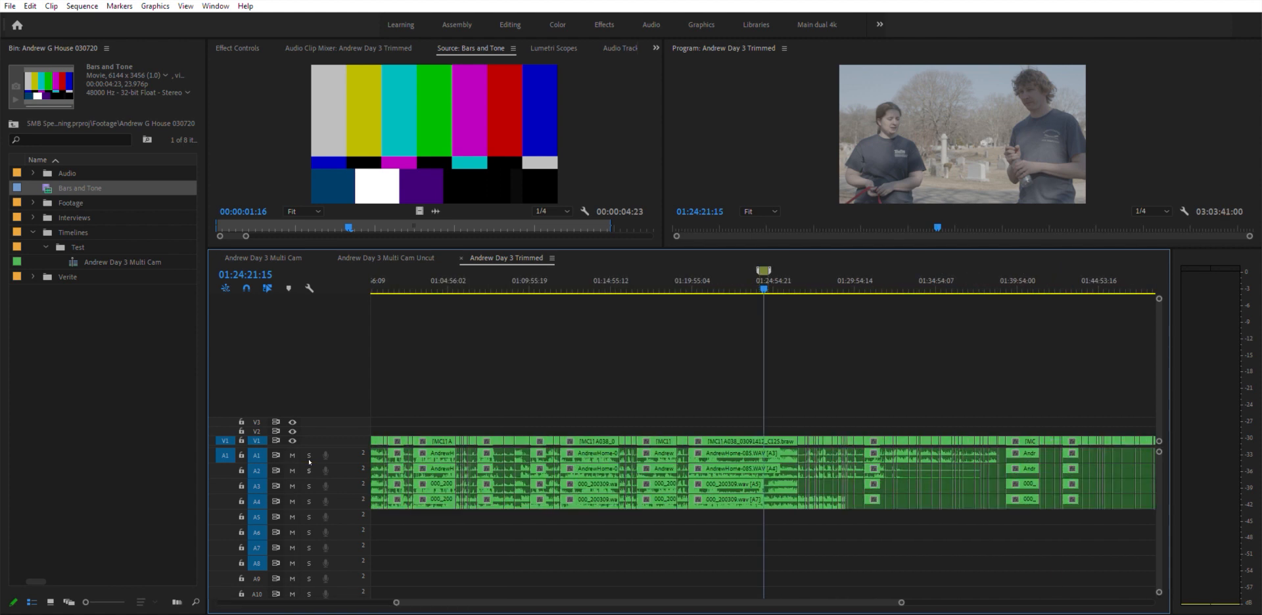
pyautogui.press('\\')
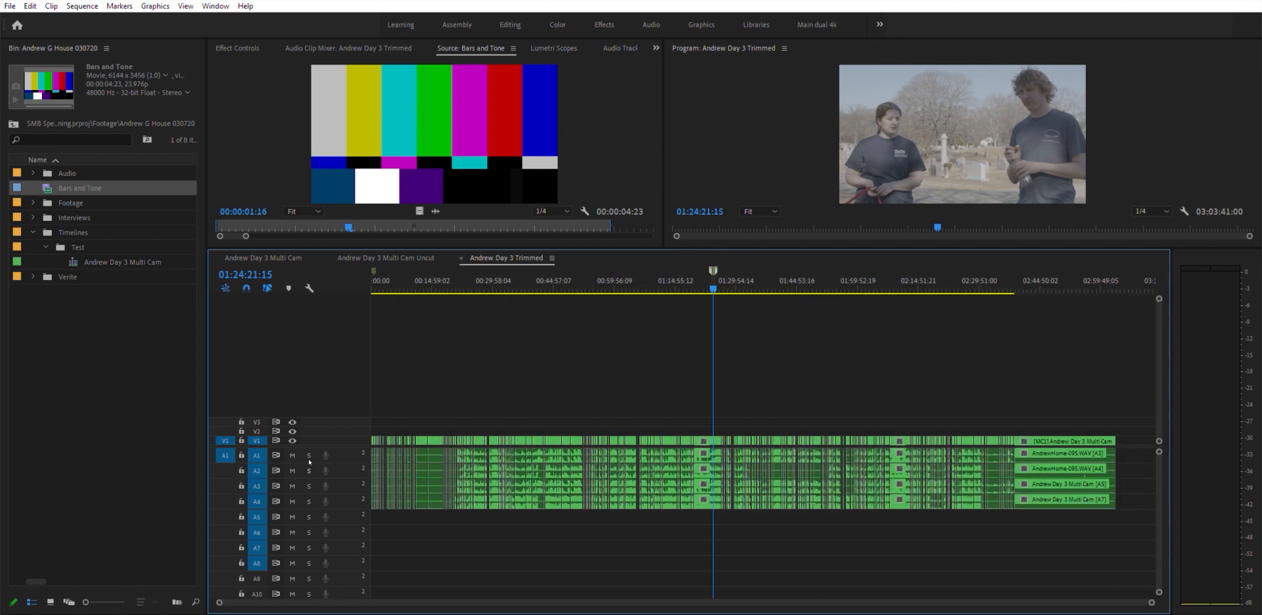
pyautogui.press('=')
pyautogui.press('=')
pyautogui.press('=')
pyautogui.press('=')
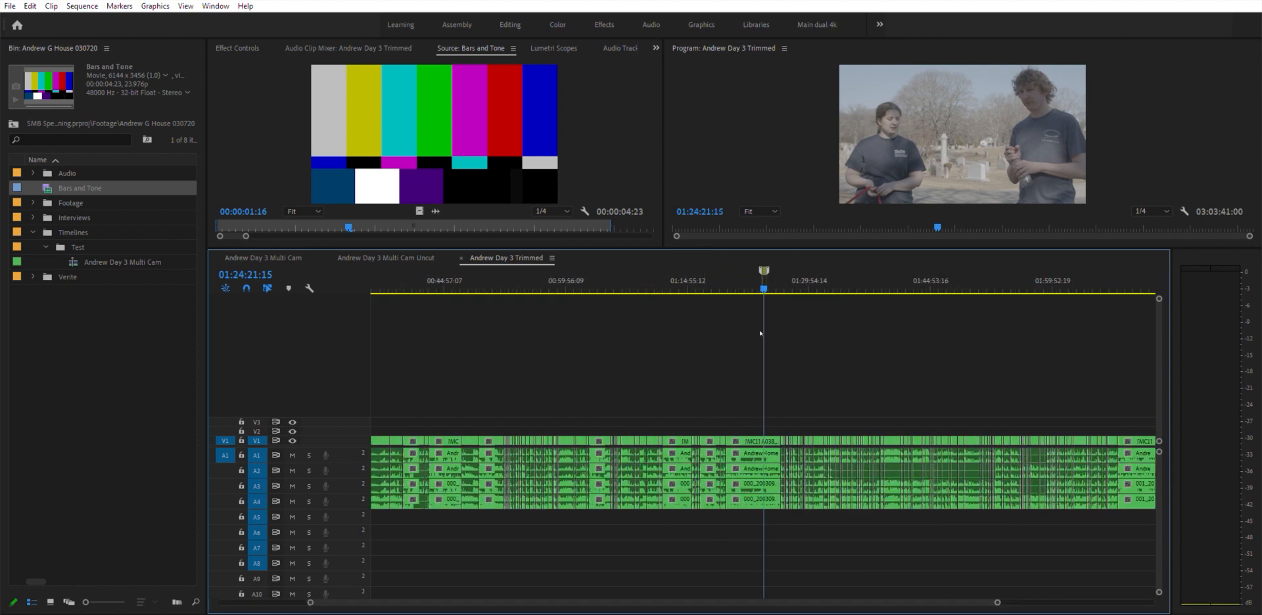
pyautogui.press('=')
pyautogui.press('=')
pyautogui.press('=')
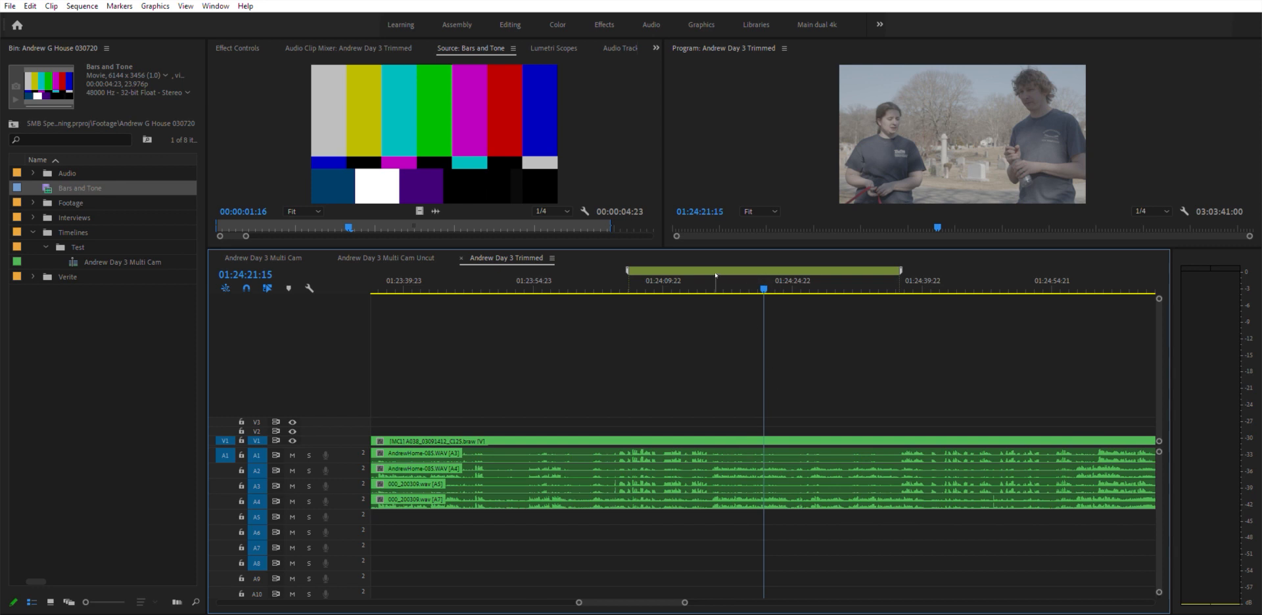
pyautogui.moveTo(725, 283); pyautogui.dragTo(718, 283)
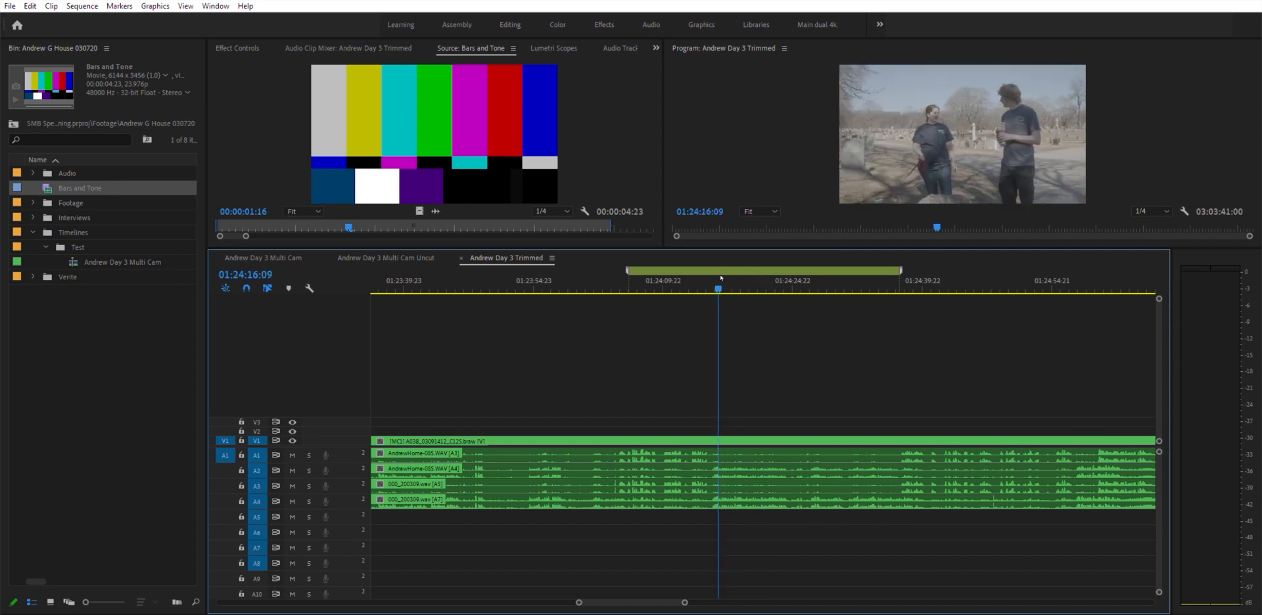
pyautogui.click(309, 469)
pyautogui.press('space')
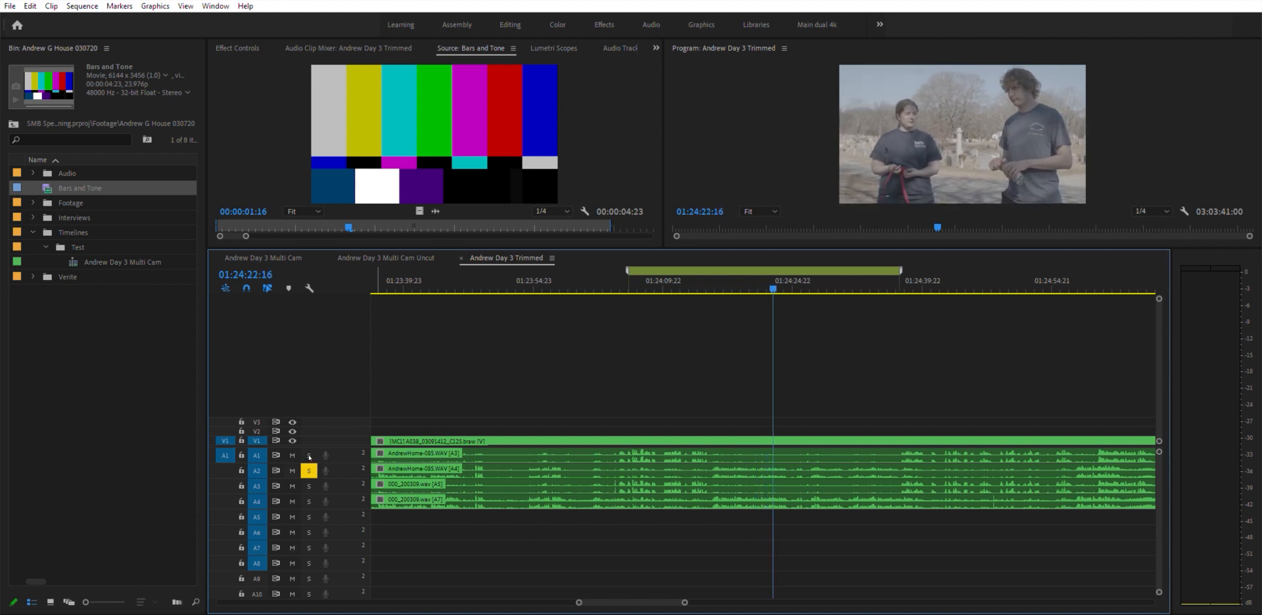
# - Solo tracks A3 and A4 in turn during playback to compare their audio
pyautogui.click(310, 466)
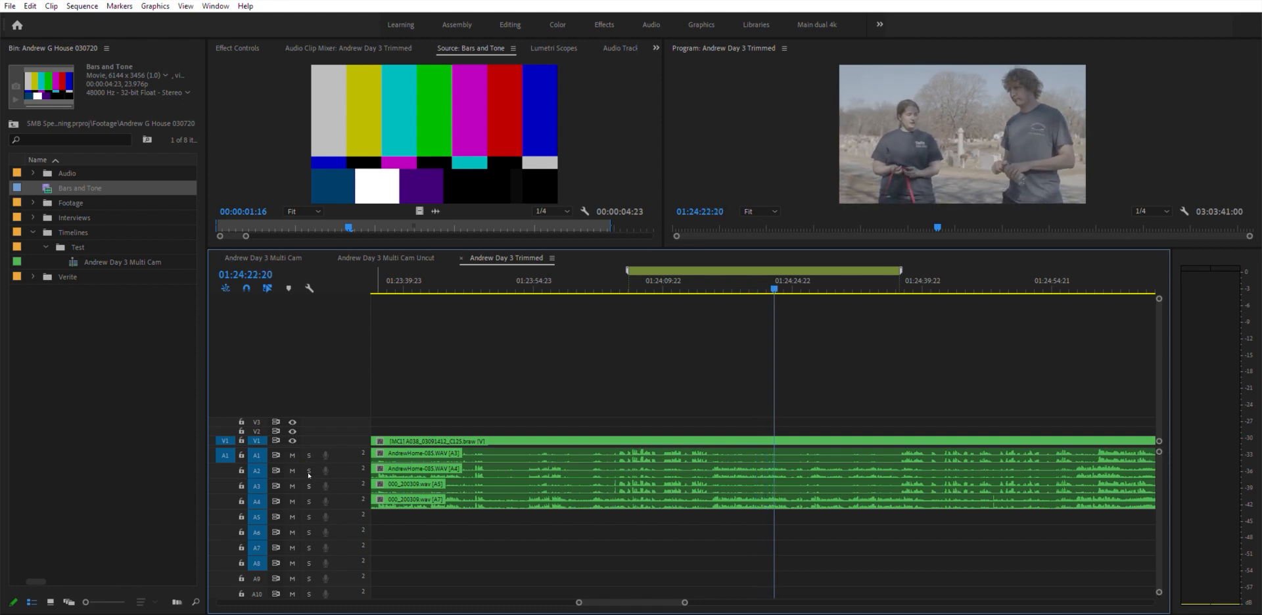
pyautogui.click(309, 481)
pyautogui.press('space')
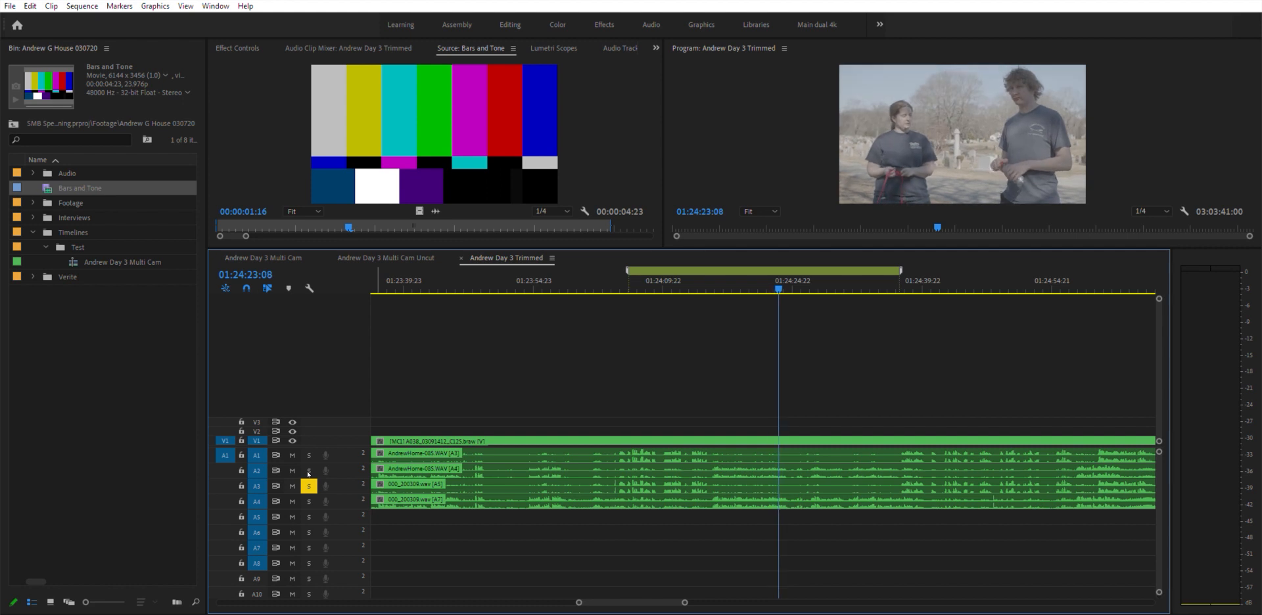
pyautogui.click(309, 475)
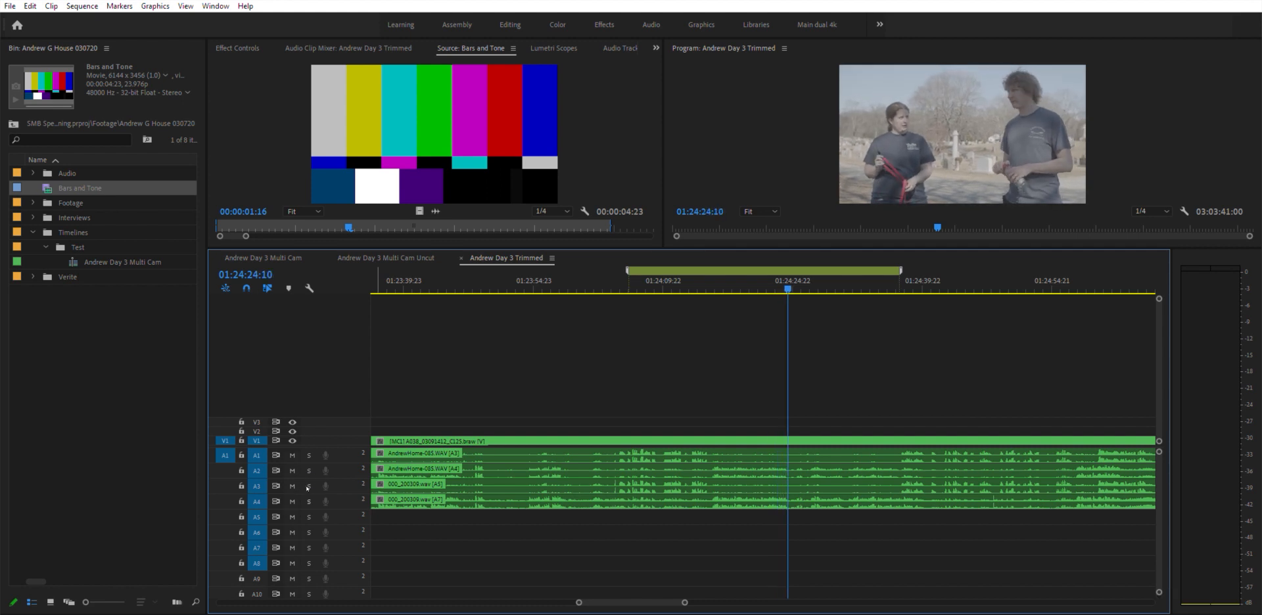
pyautogui.click(309, 489)
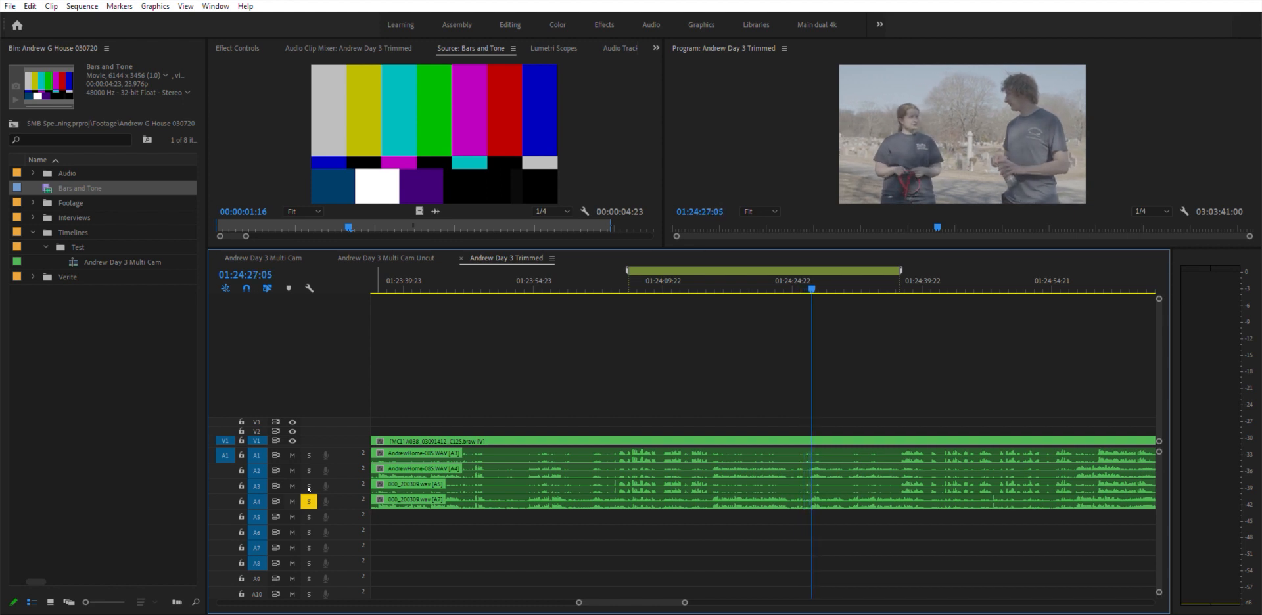
pyautogui.click(309, 489)
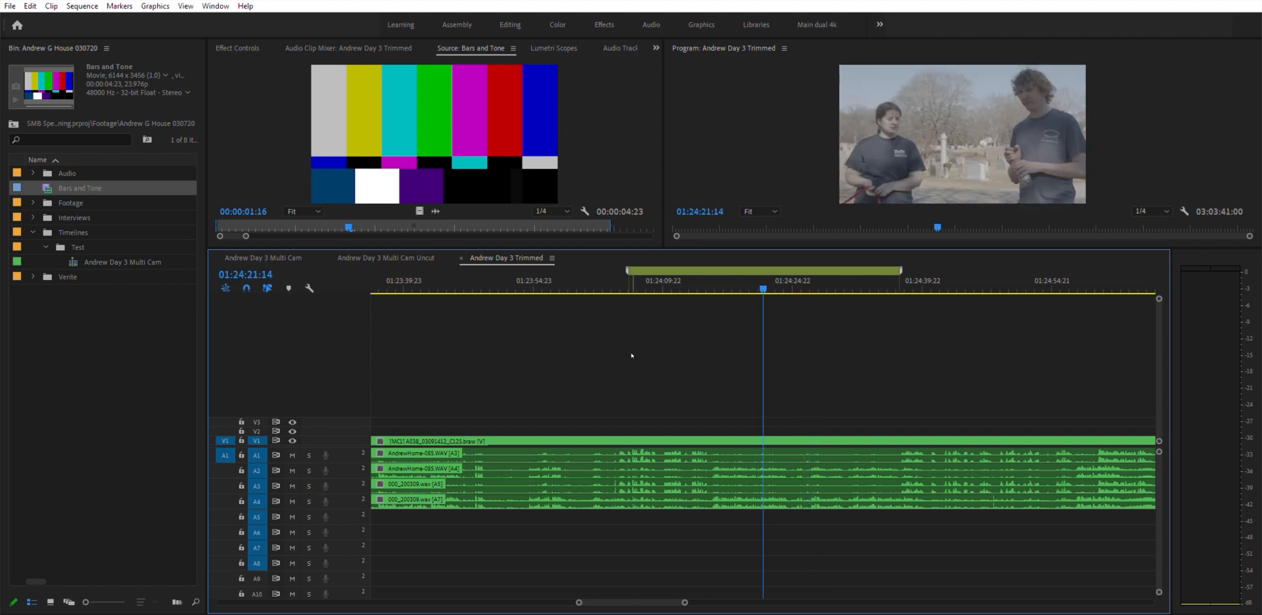
# - Switch to the Andrew Day 3 Multi Cam Uncut sequence and view its full length
pyautogui.click(381, 258)
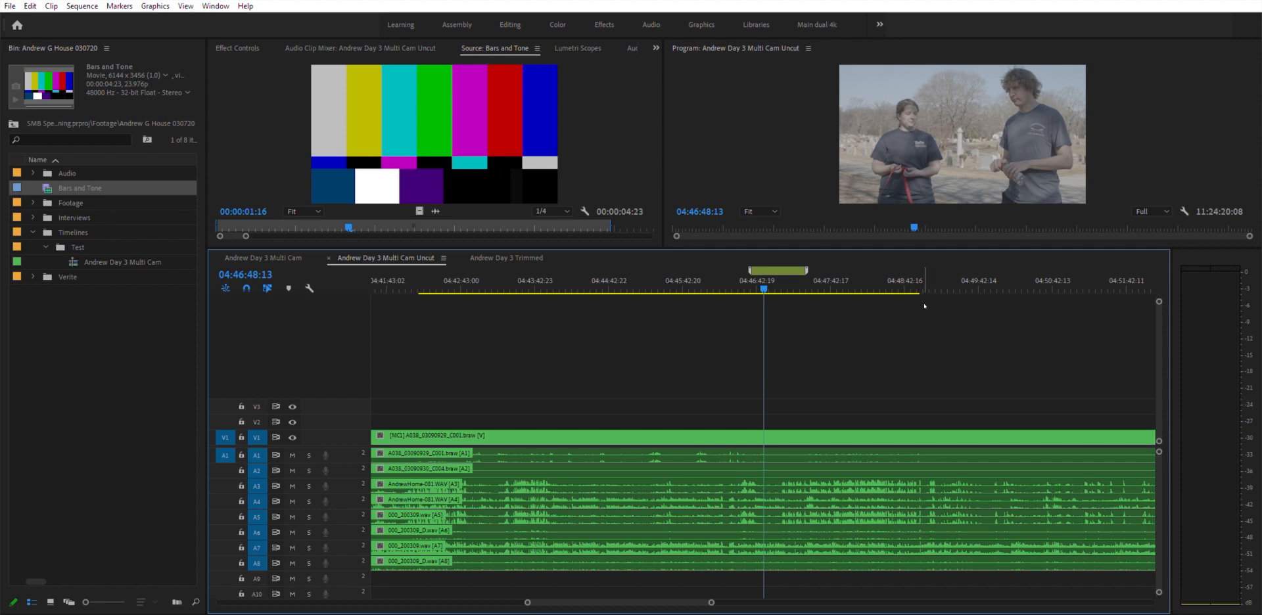
pyautogui.press('\\')
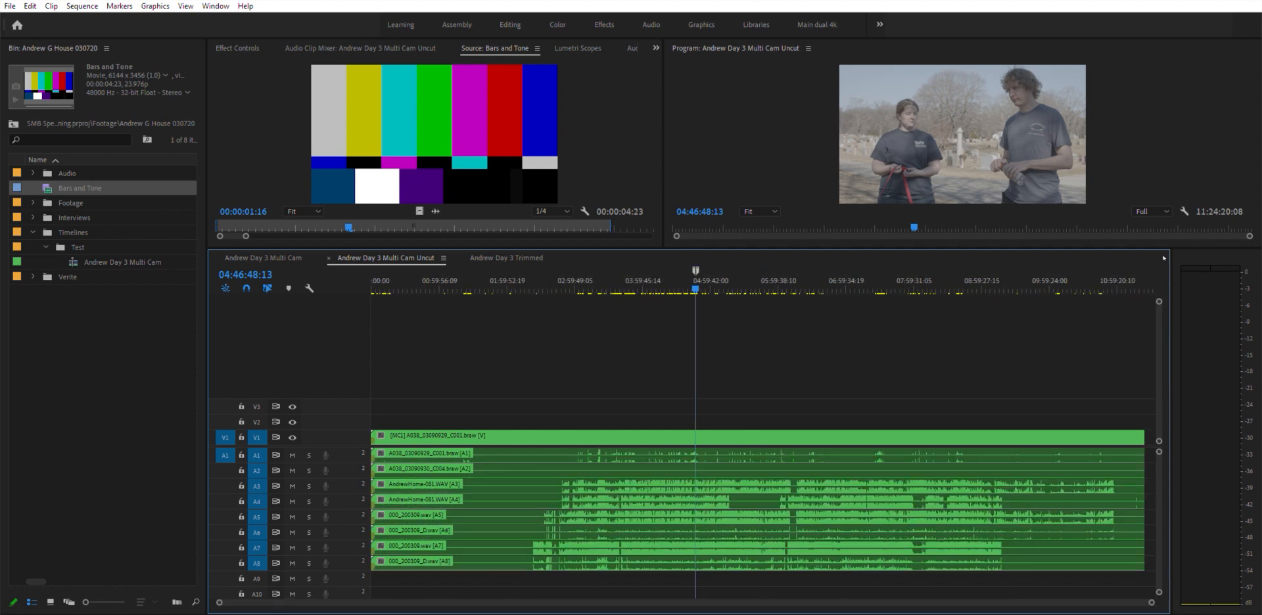
pyautogui.click(1137, 270)
pyautogui.moveTo(1138, 271); pyautogui.dragTo(1138, 271)
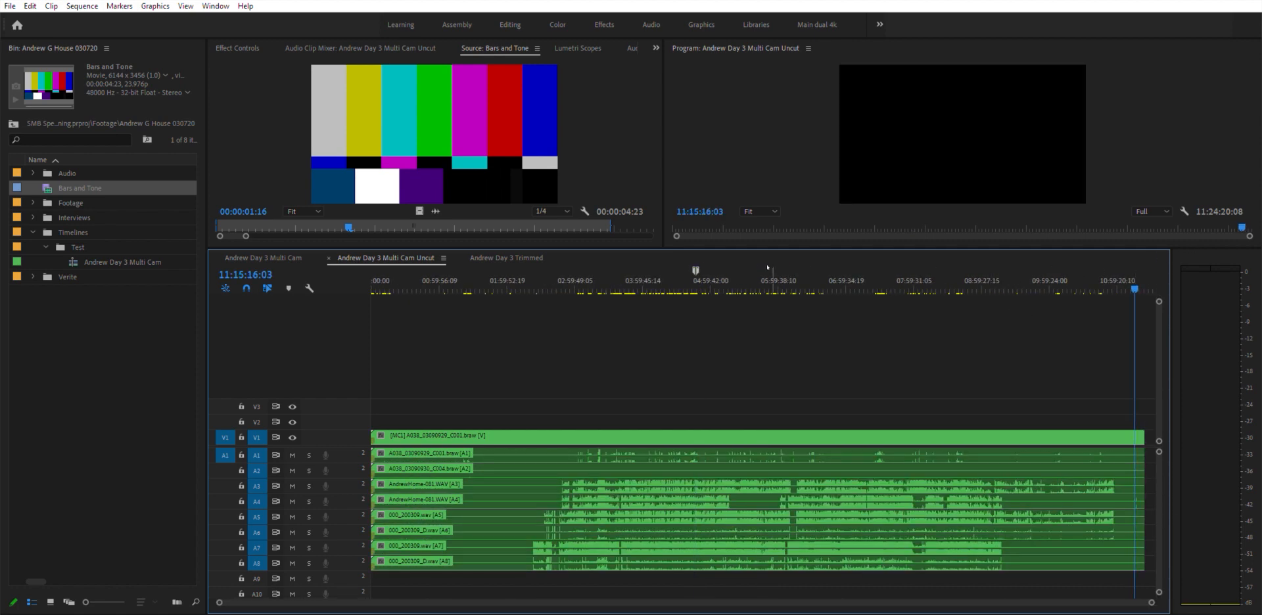
# - Zoom into the Uncut sequence around 04:44 and place the playhead near 04:46:36
pyautogui.click(694, 276)
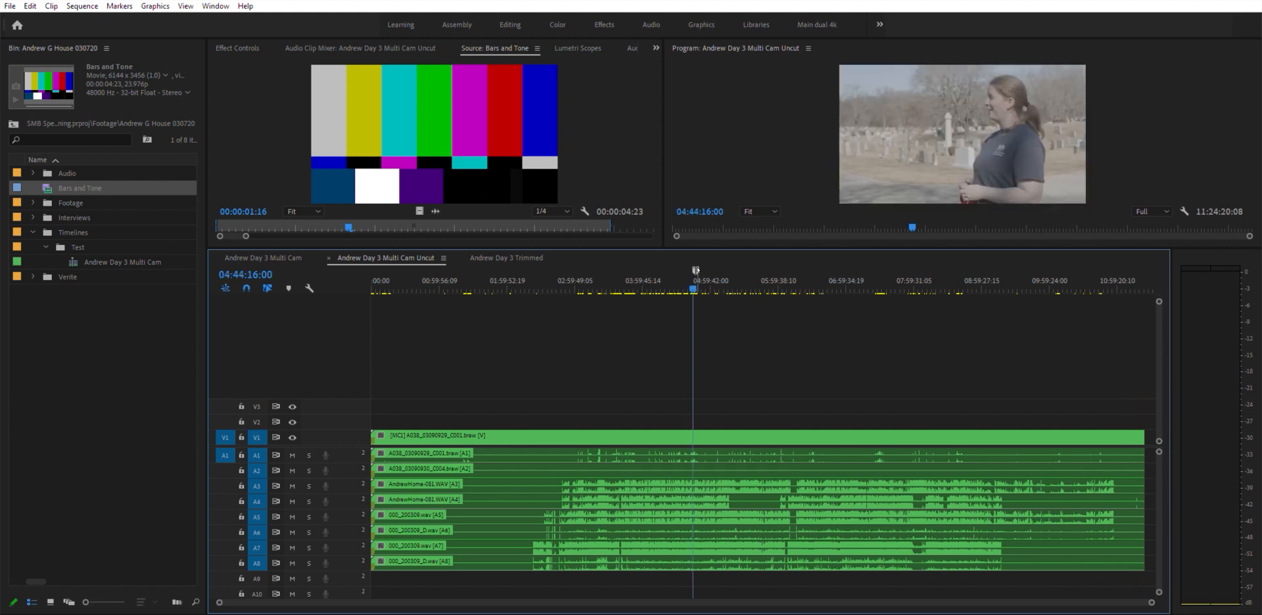
pyautogui.press('=')
pyautogui.press('=')
pyautogui.press('=')
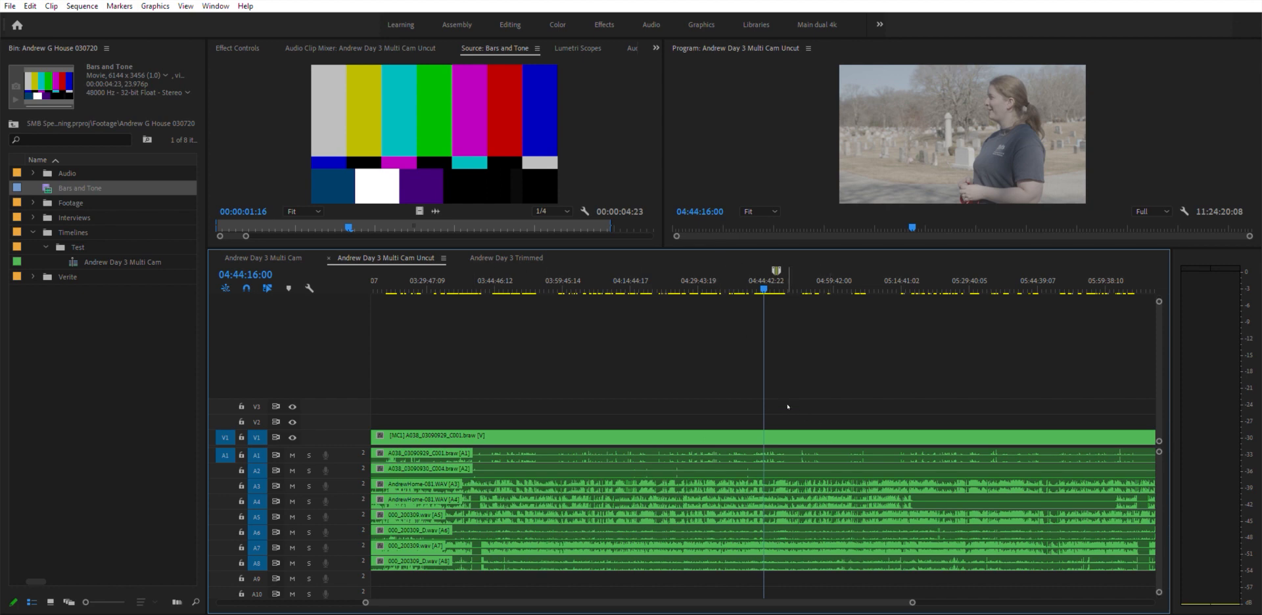
pyautogui.press('=')
pyautogui.press('=')
pyautogui.click(850, 276)
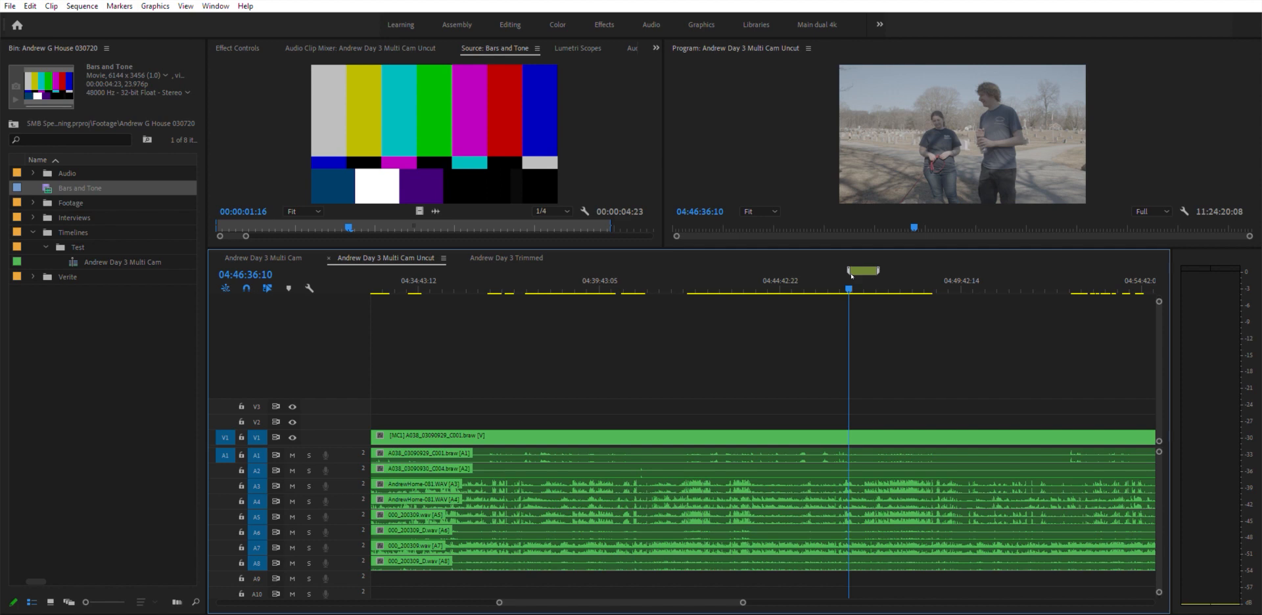
# - Zoom further into the Uncut sequence and play briefly from around 04:46:36
pyautogui.press('=')
pyautogui.press('=')
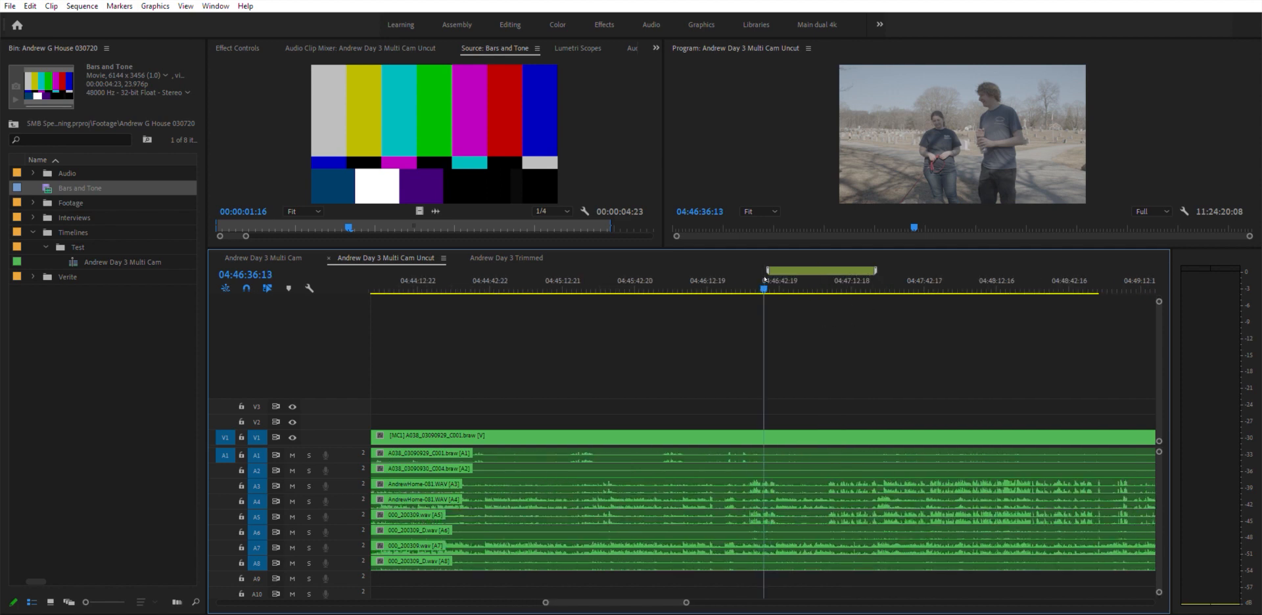
pyautogui.press('space')
pyautogui.press('=')
pyautogui.press('=')
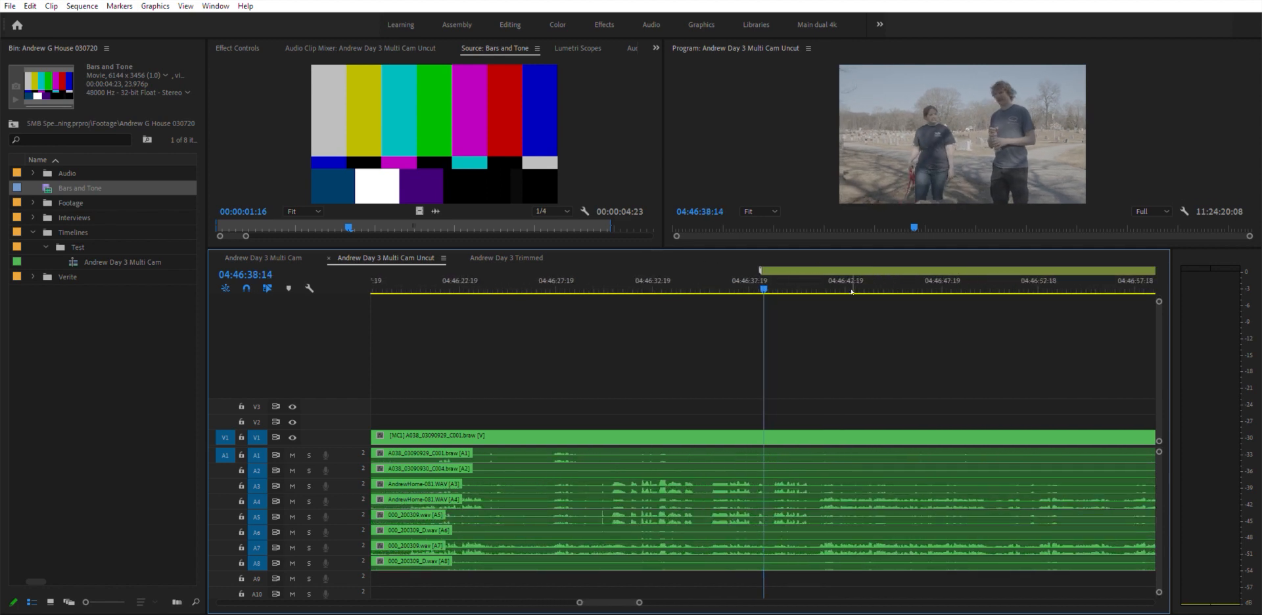
pyautogui.press('space')
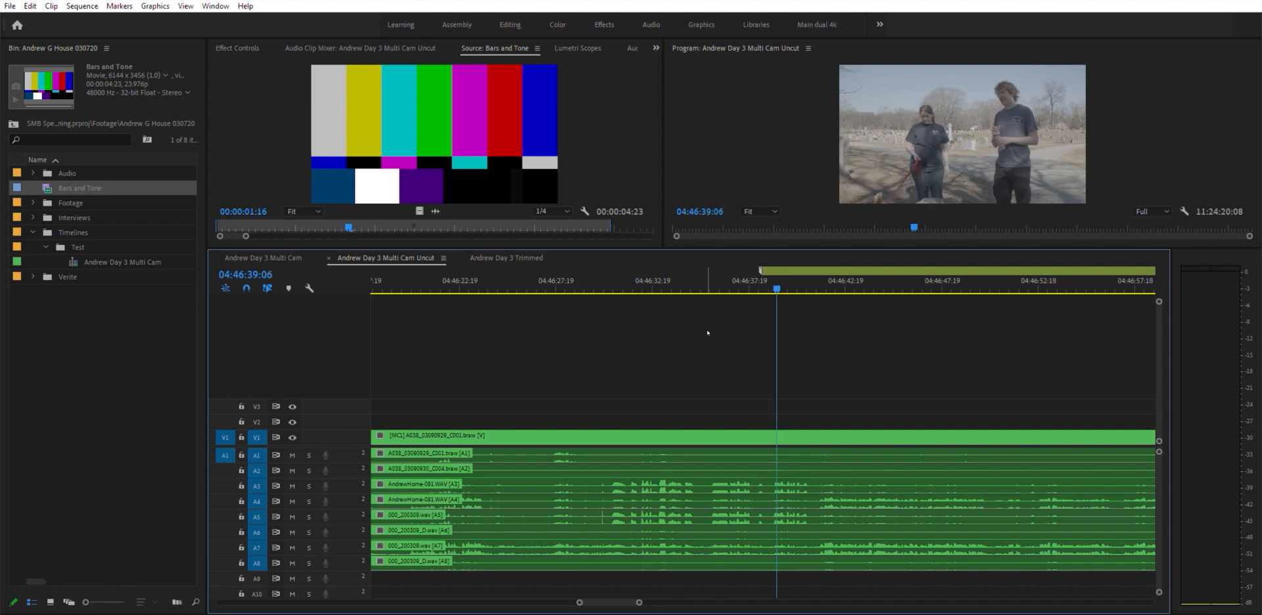
# - Compare tracks A3 and A4 of the Uncut sequence by soloing each in turn during playback
pyautogui.click(309, 486)
pyautogui.press('space')
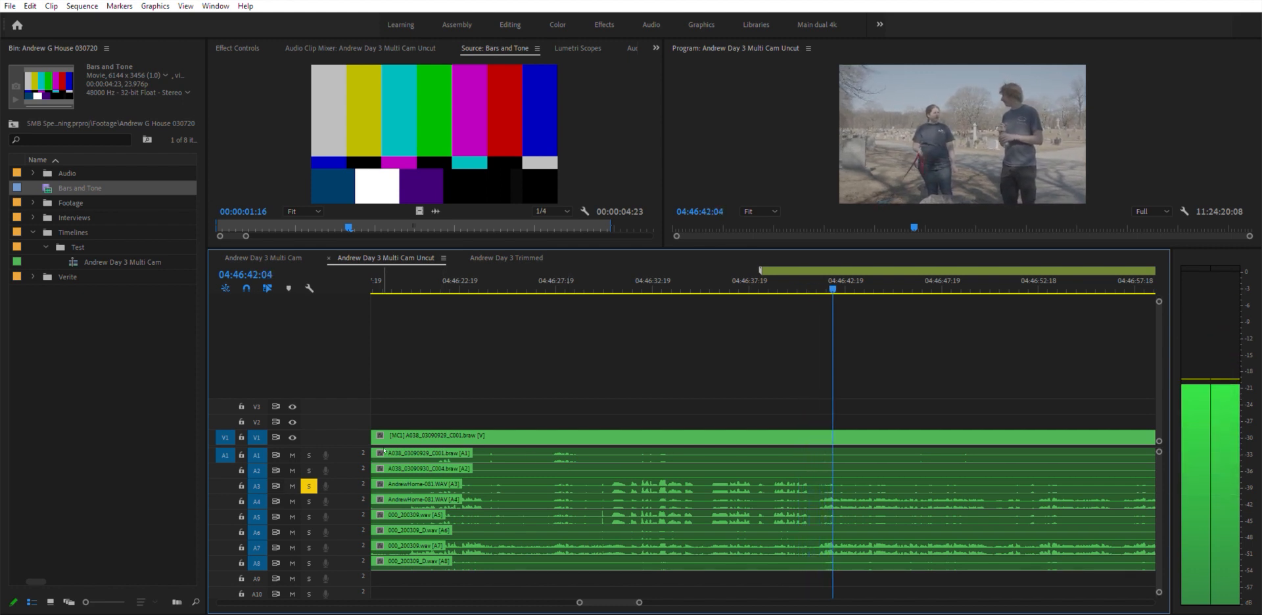
pyautogui.click(309, 487)
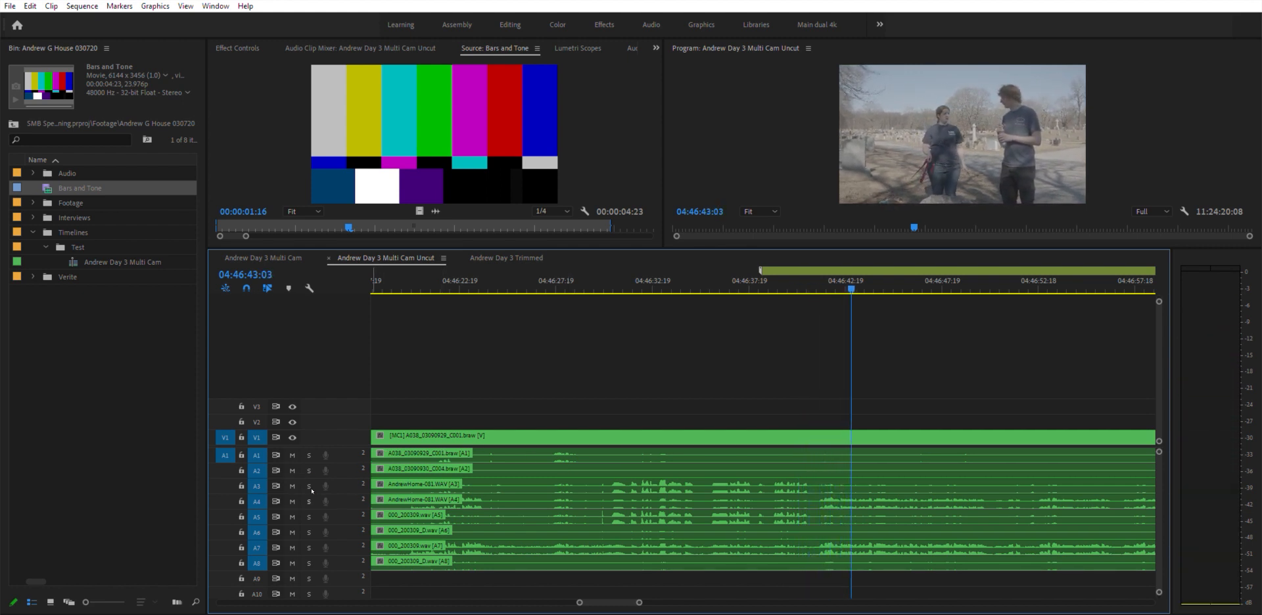
pyautogui.click(309, 501)
pyautogui.press('space')
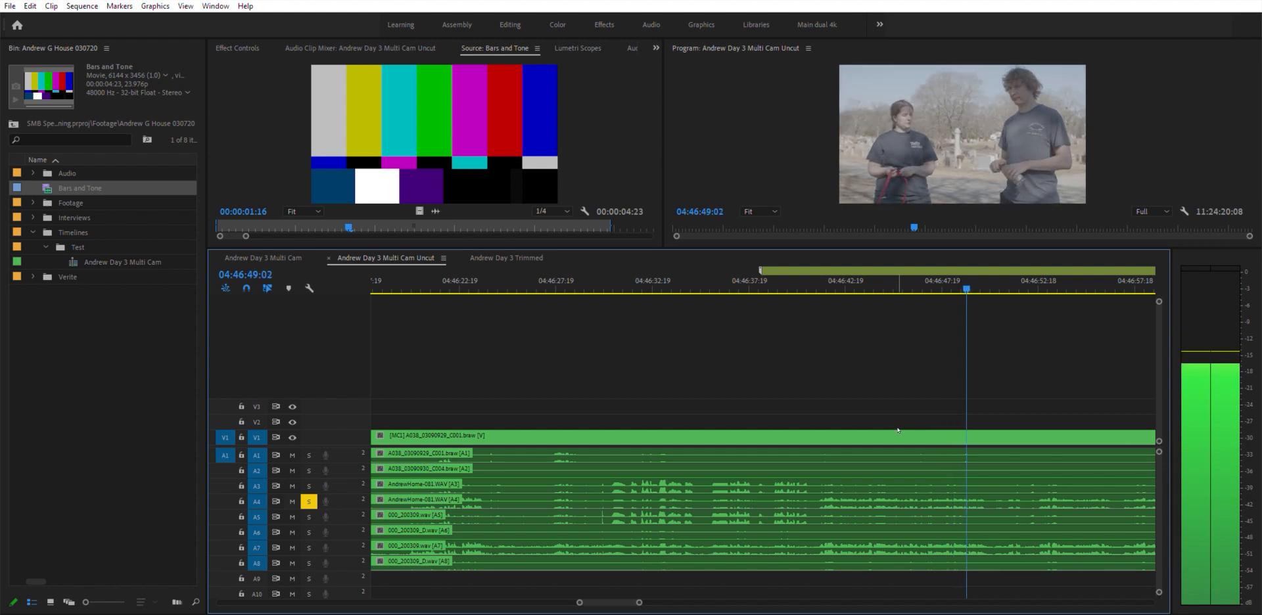
pyautogui.press('space')
# - Solo track A5 and play the Uncut sequence from about 04:46:32 to hear it
pyautogui.press('-')
pyautogui.press('-')
pyautogui.press('-')
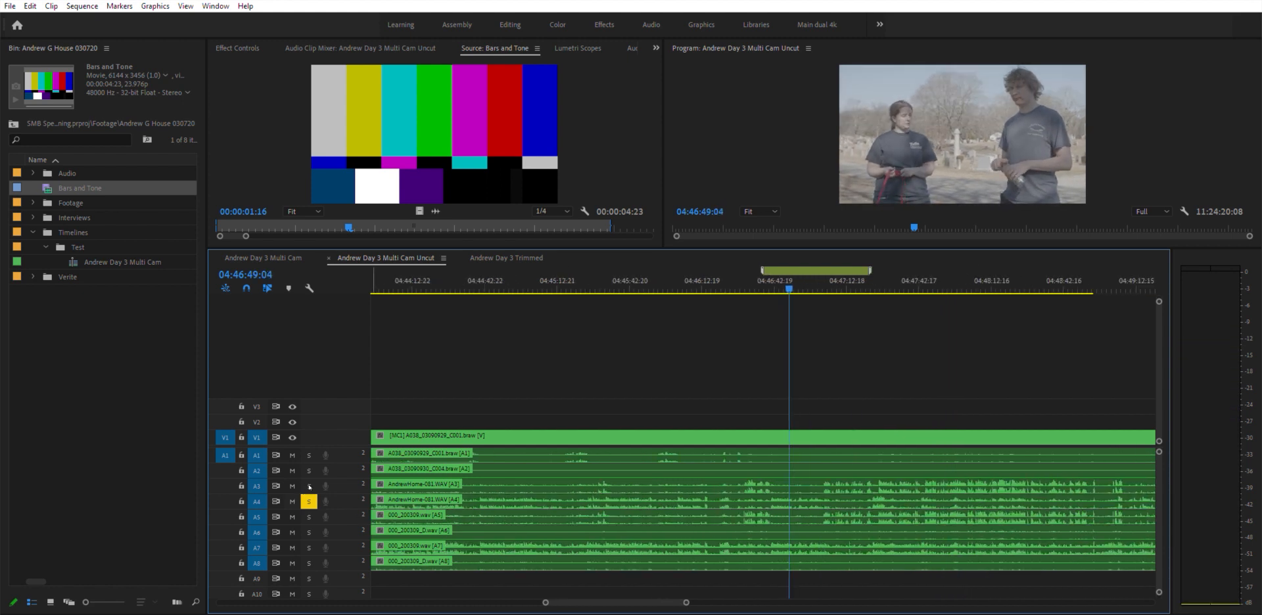
pyautogui.click(309, 501)
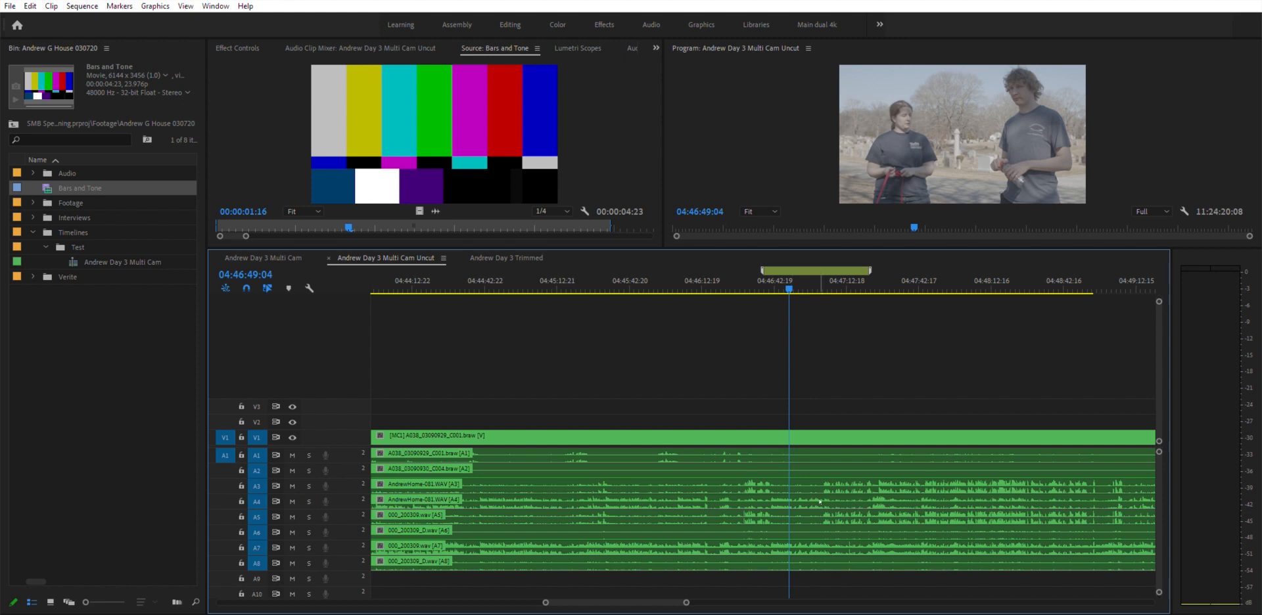
pyautogui.click(309, 516)
pyautogui.click(757, 281)
pyautogui.press('=')
pyautogui.press('=')
pyautogui.press('=')
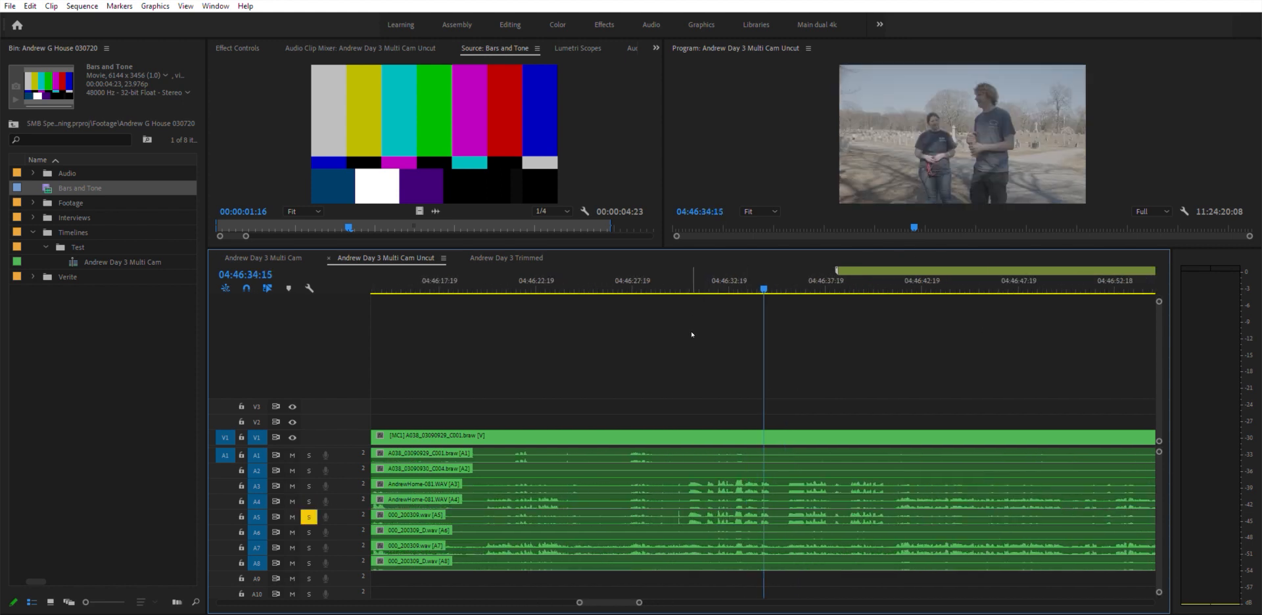
pyautogui.click(717, 268)
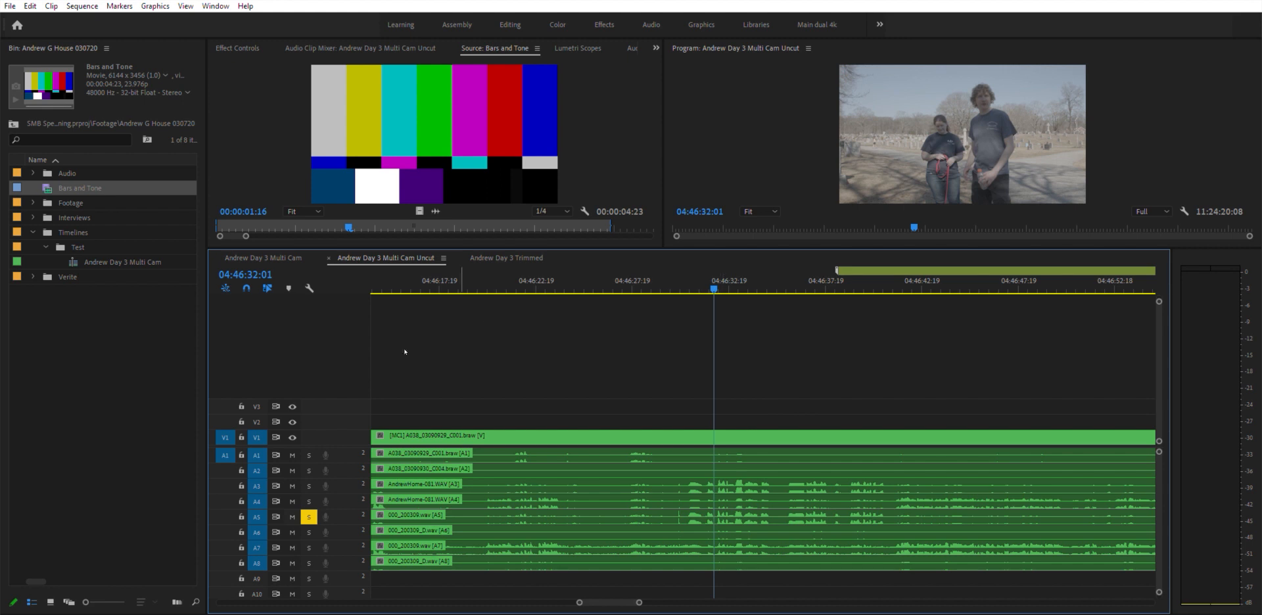
pyautogui.press('space')
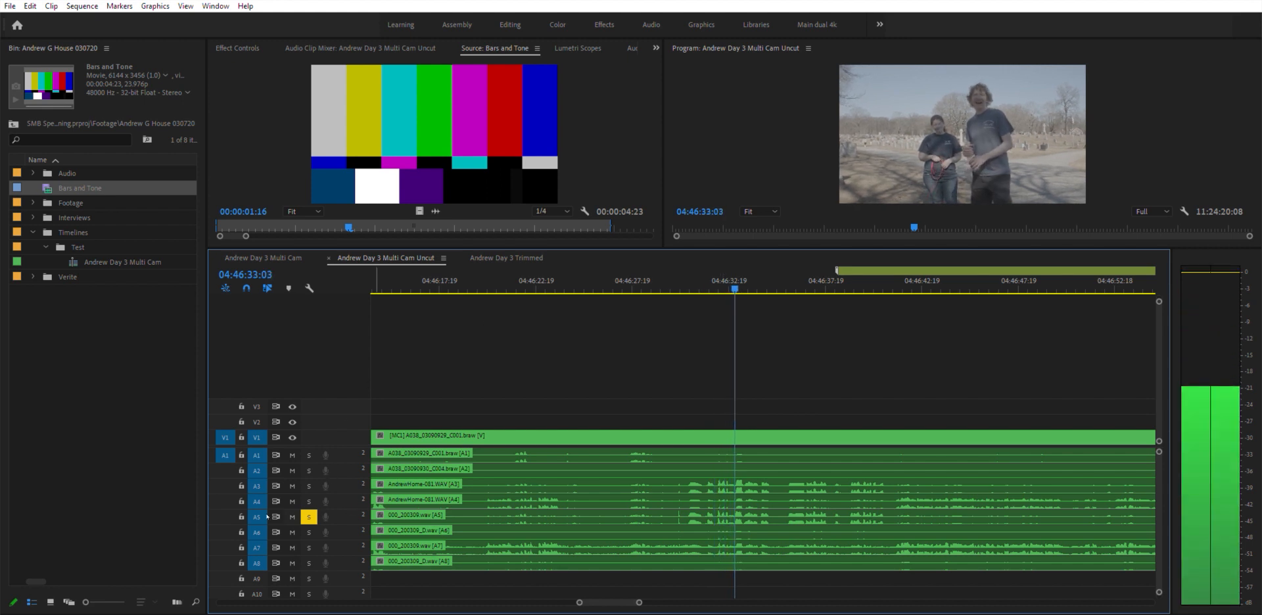
pyautogui.press('space')
# - Switch the solo from A5 to A7, play briefly, then clear the A7 solo
pyautogui.click(310, 519)
pyautogui.click(310, 547)
pyautogui.press('space')
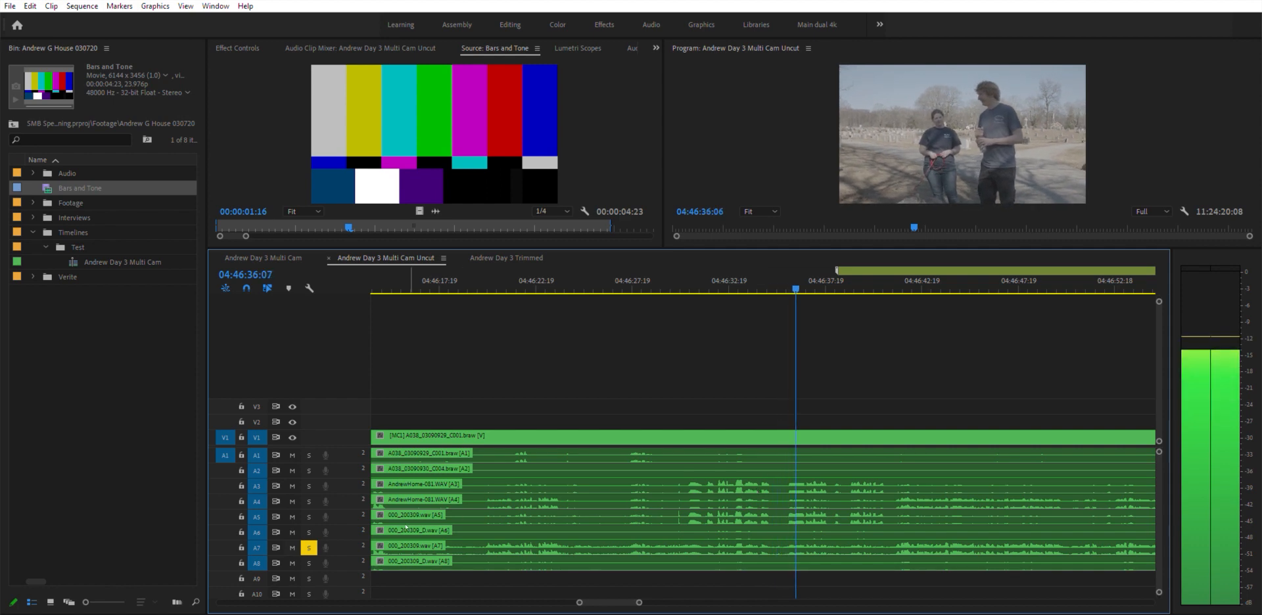
pyautogui.press('space')
pyautogui.click(309, 547)
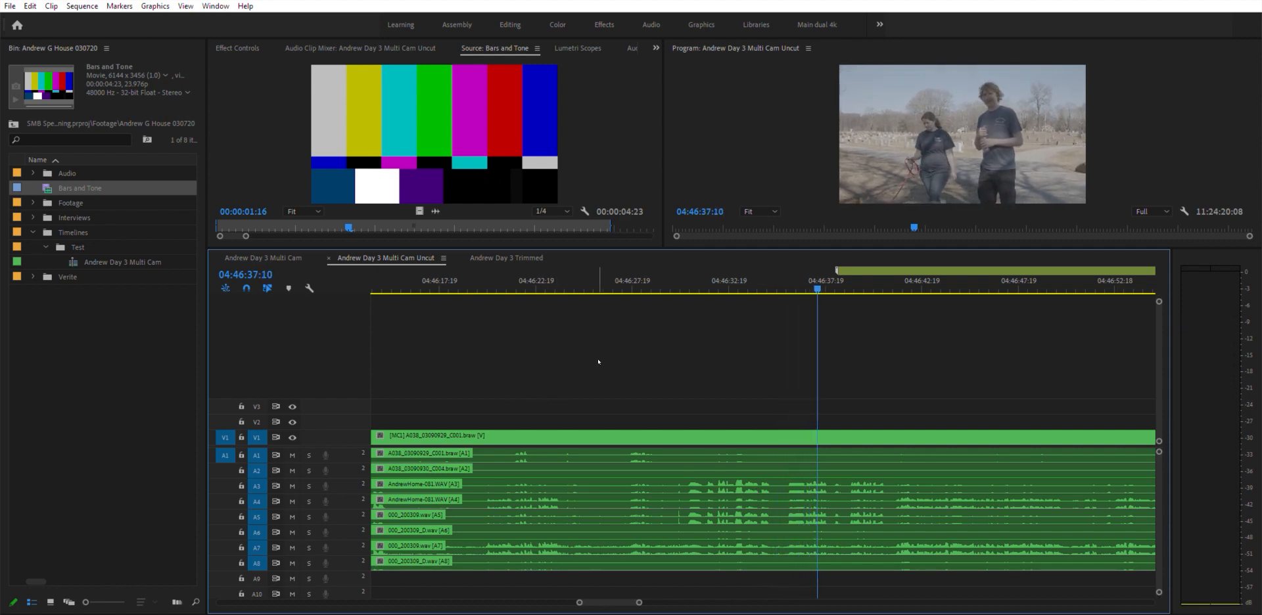
# - Zoom out to the Uncut sequence's full length and switch to the Andrew Day 3 Multi Cam sequence
pyautogui.press('=')
pyautogui.press('-')
pyautogui.press('-')
pyautogui.press('-')
pyautogui.press('-')
pyautogui.press('-')
pyautogui.press('-')
pyautogui.press('-')
pyautogui.press('-')
pyautogui.press('-')
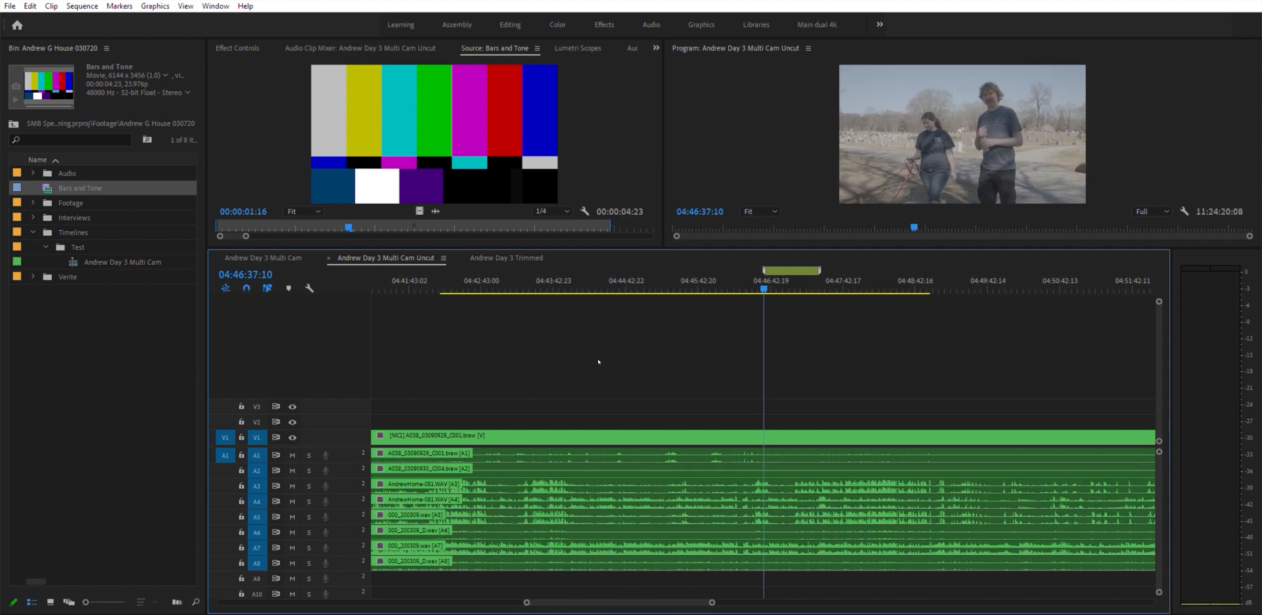
pyautogui.press('-')
pyautogui.press('-')
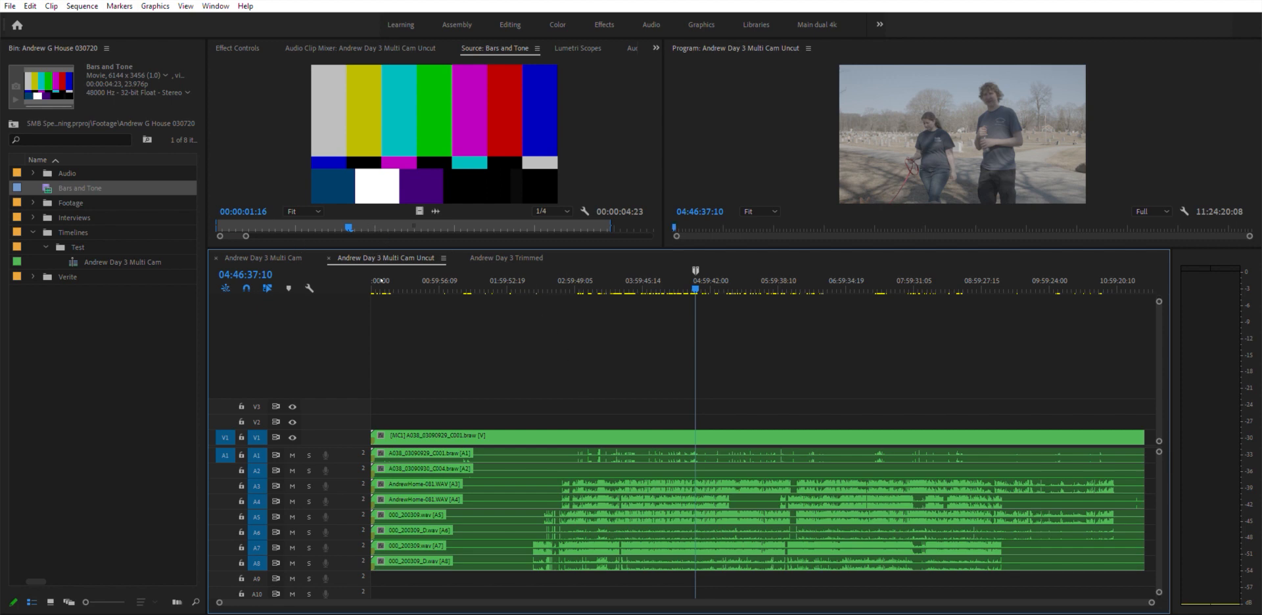
pyautogui.click(263, 258)
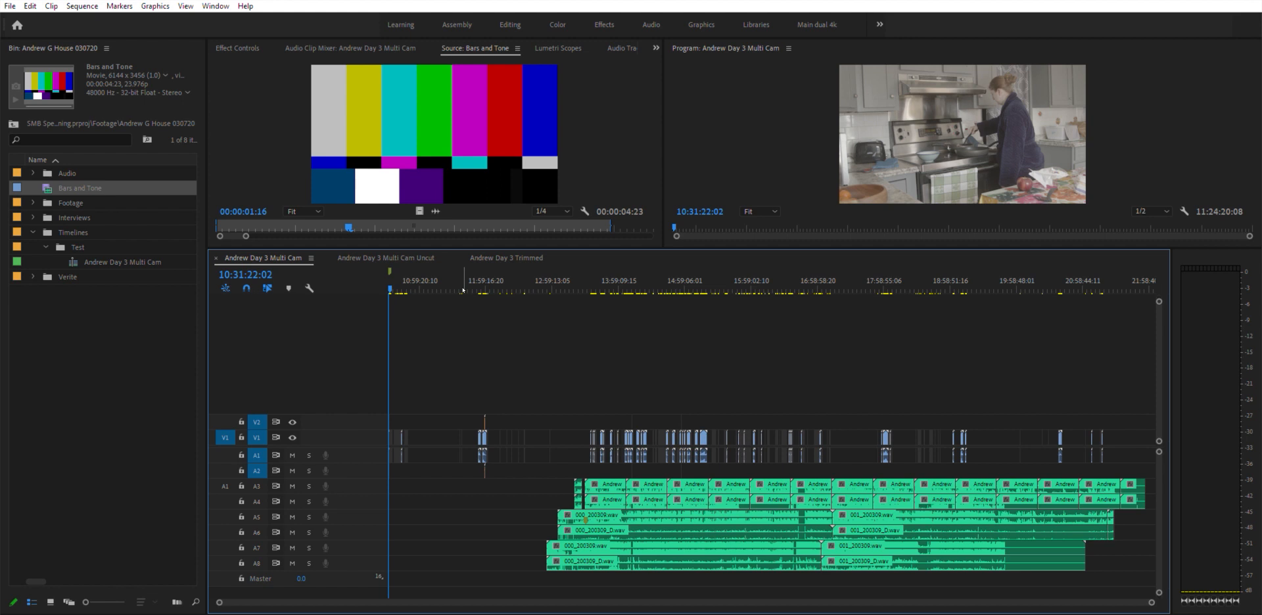
pyautogui.click(592, 280)
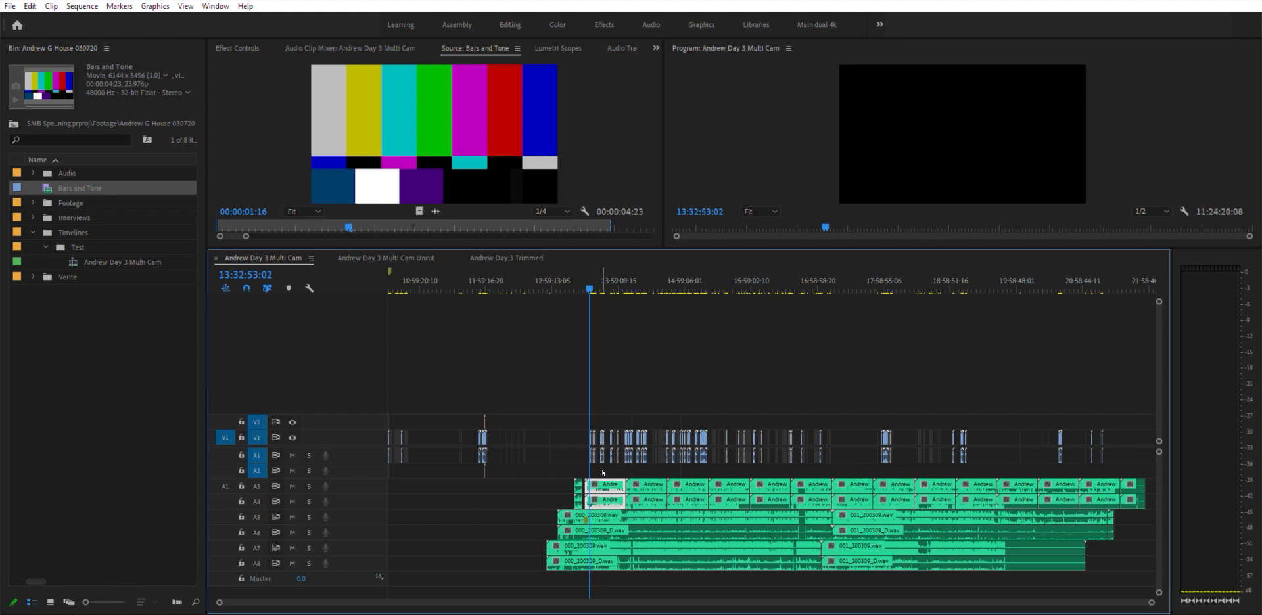
pyautogui.click(33, 202)
pyautogui.click(46, 218)
pyautogui.click(59, 232)
pyautogui.click(123, 247)
pyautogui.hotkey('shift', 'g')
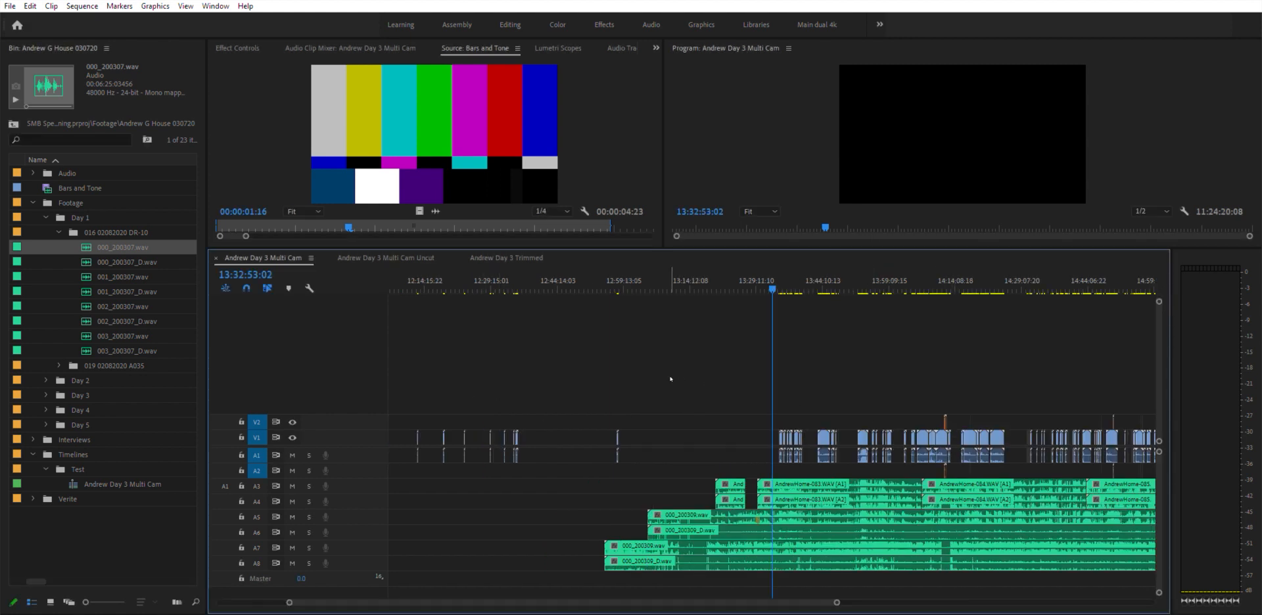
# - Zoom into the Multi Cam sequence near 13:35 and select the audio clips on tracks A3 through A8 to inspect them
pyautogui.click(788, 282)
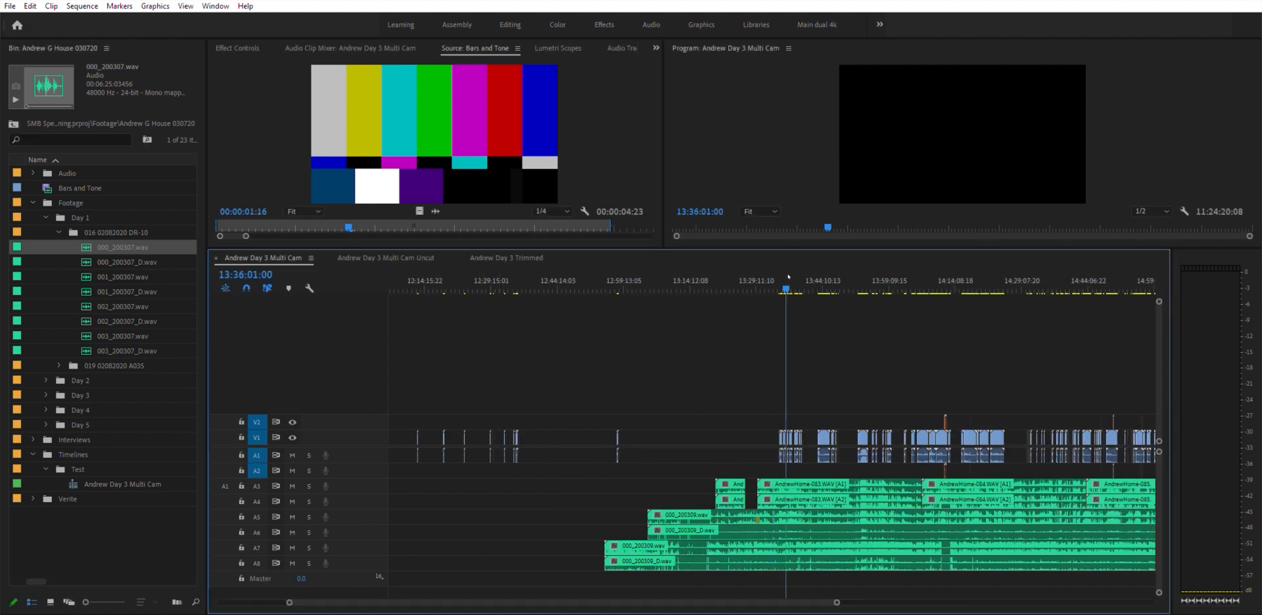
pyautogui.press('=')
pyautogui.press('=')
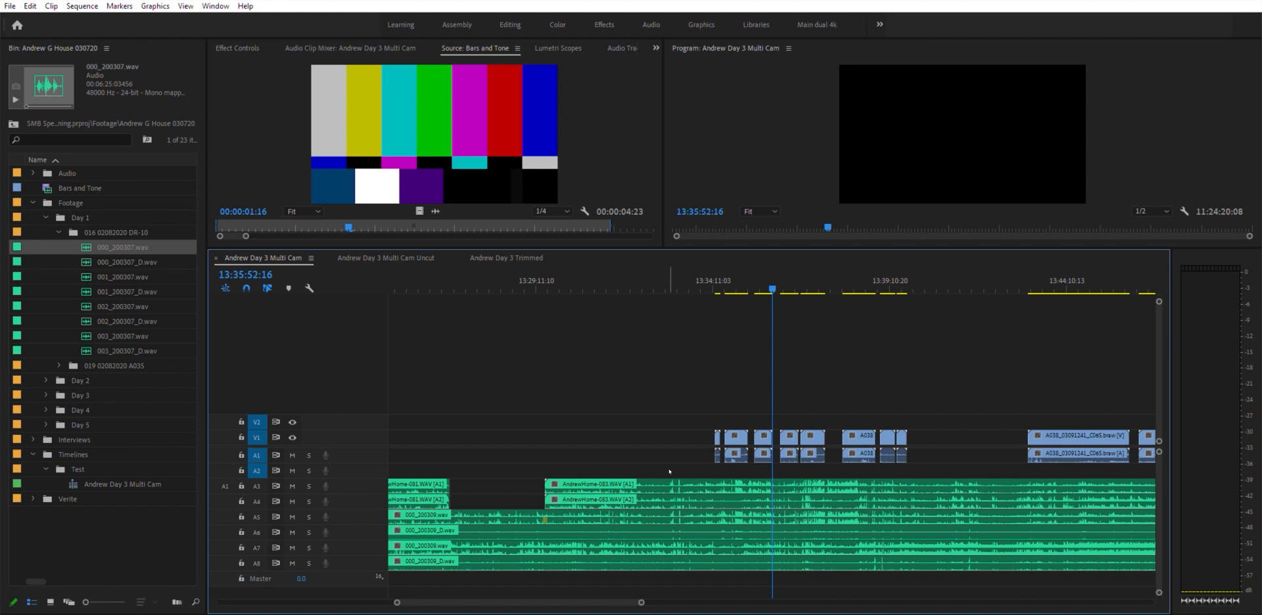
pyautogui.moveTo(669, 471); pyautogui.dragTo(459, 503)
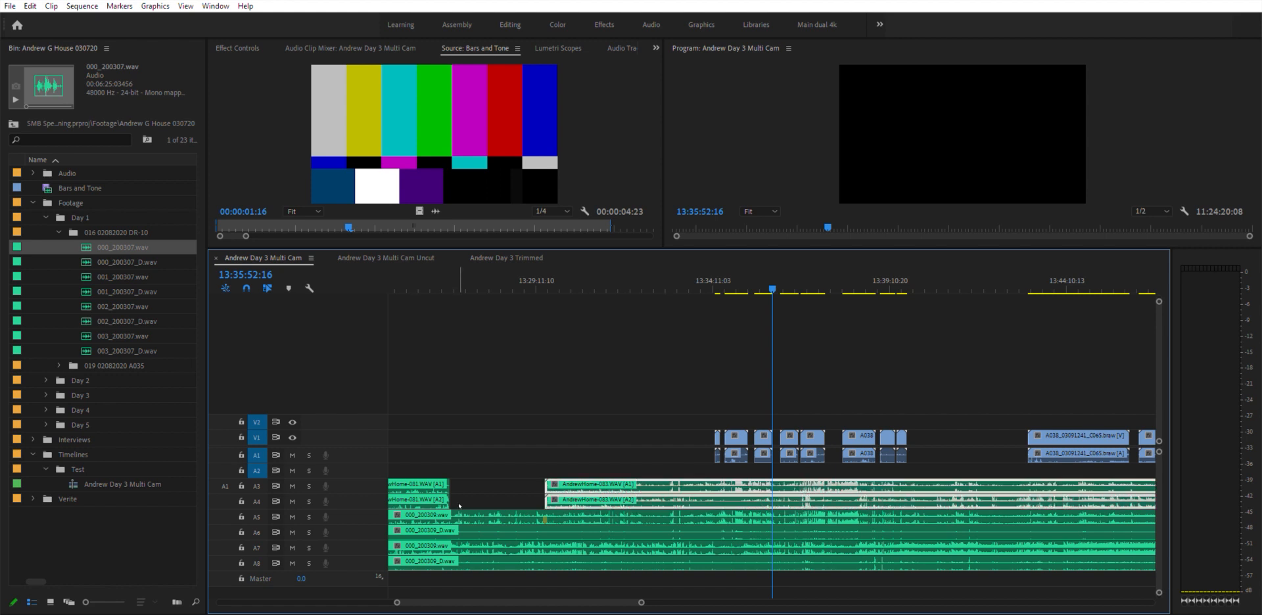
pyautogui.click(519, 513)
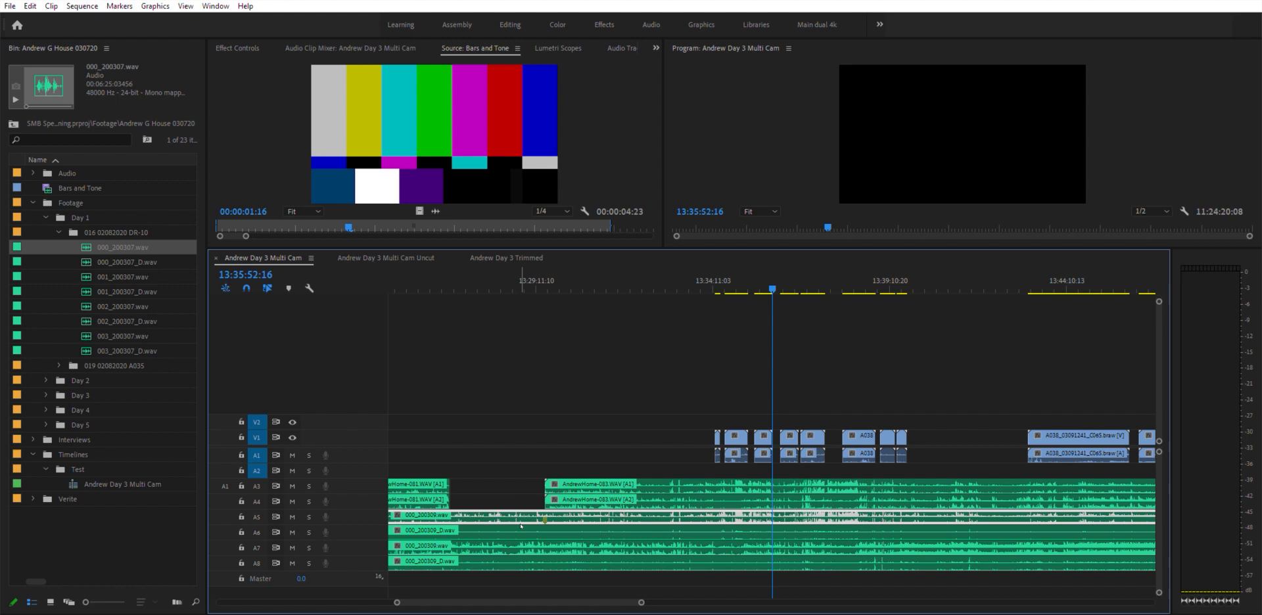
pyautogui.click(520, 525)
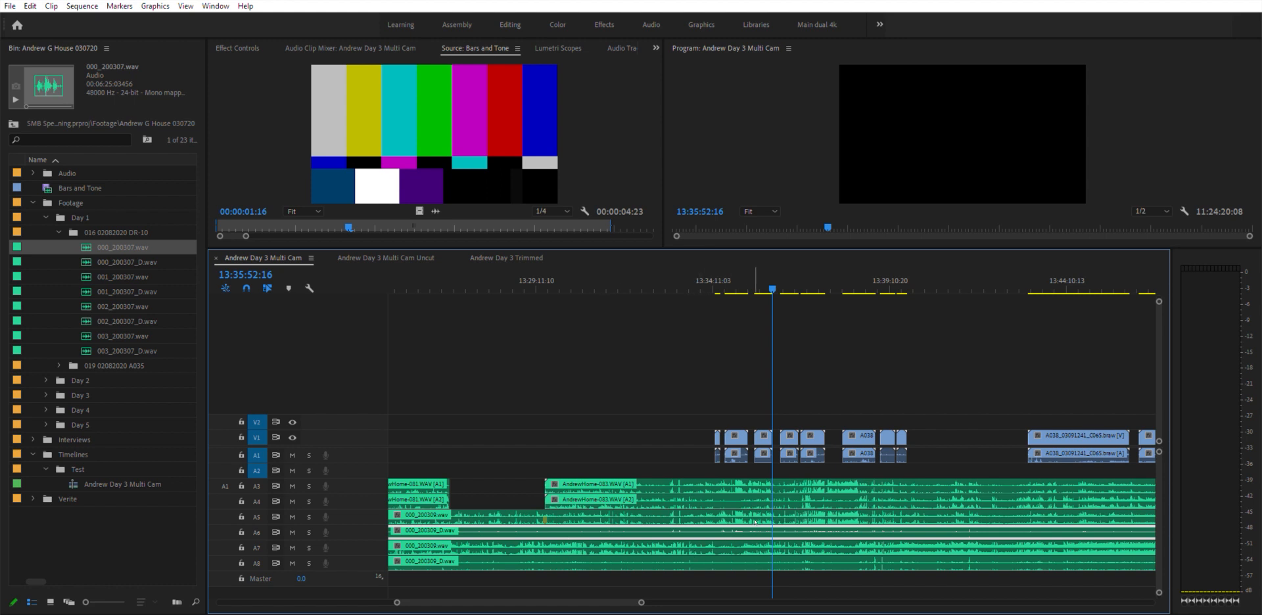
pyautogui.press('=')
pyautogui.press('-')
pyautogui.click(505, 546)
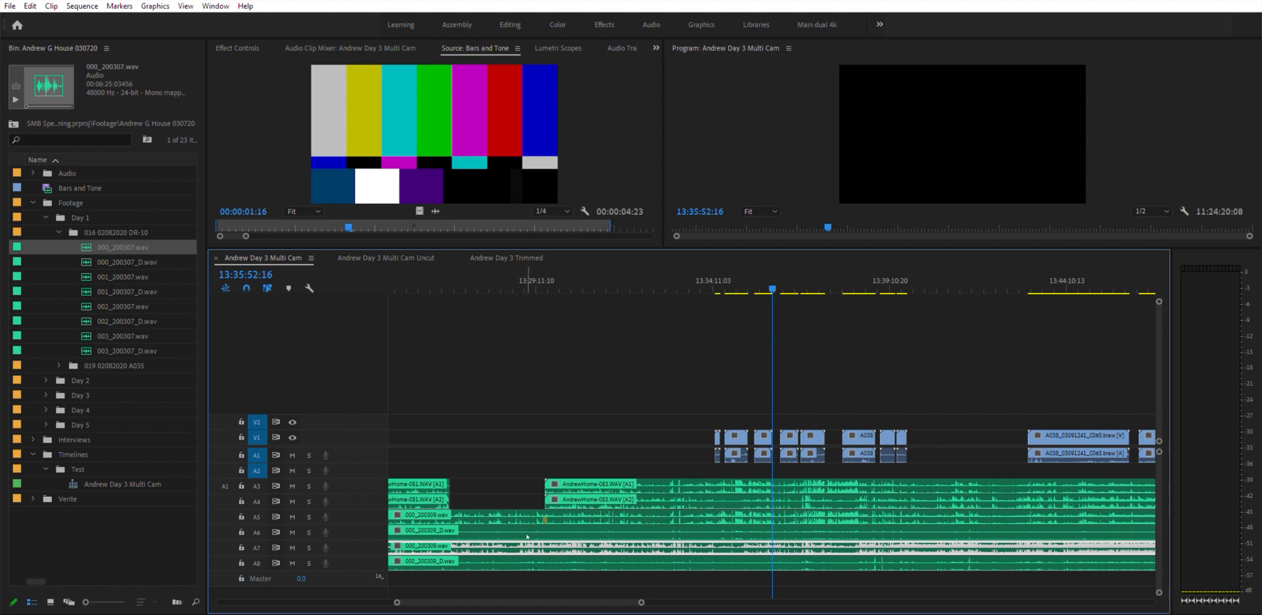
pyautogui.click(530, 561)
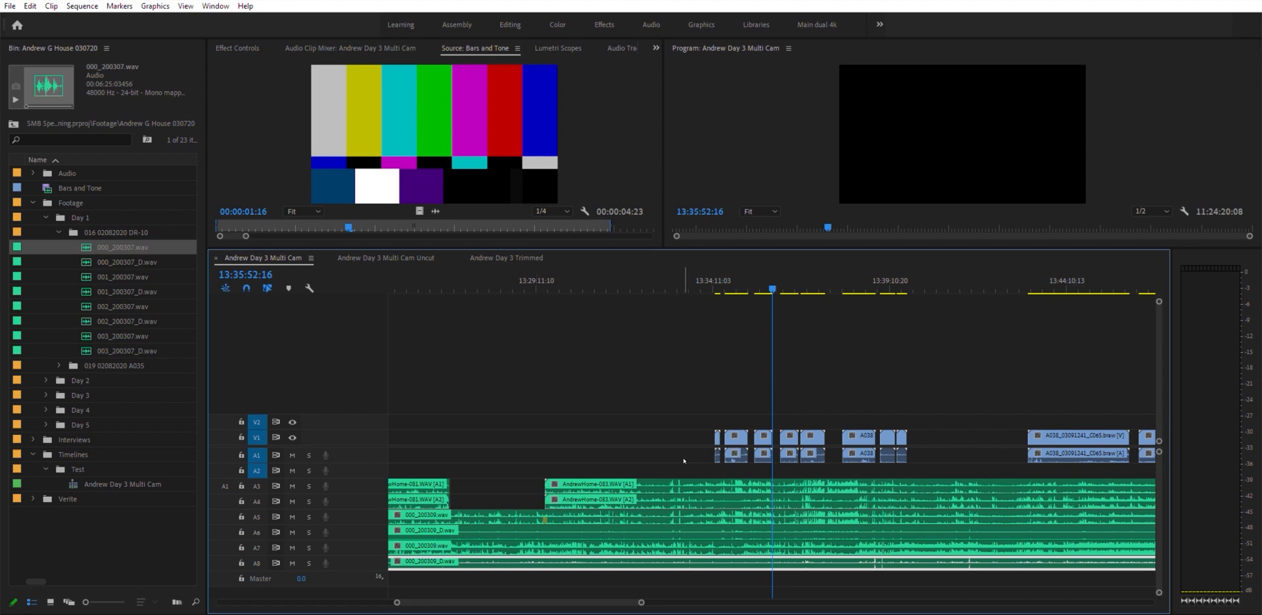
pyautogui.press('-')
pyautogui.press('-')
pyautogui.press('-')
pyautogui.press('-')
pyautogui.press('-')
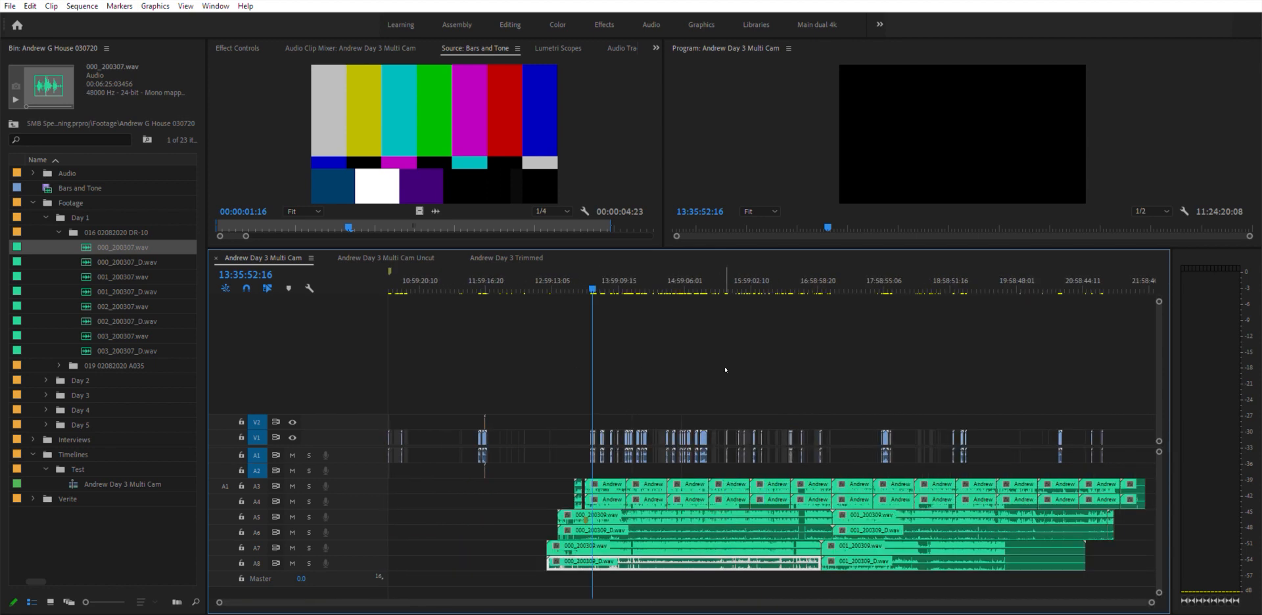
# - Switch to the Andrew Day 3 Trimmed sequence and zoom out to its full length
pyautogui.click(506, 258)
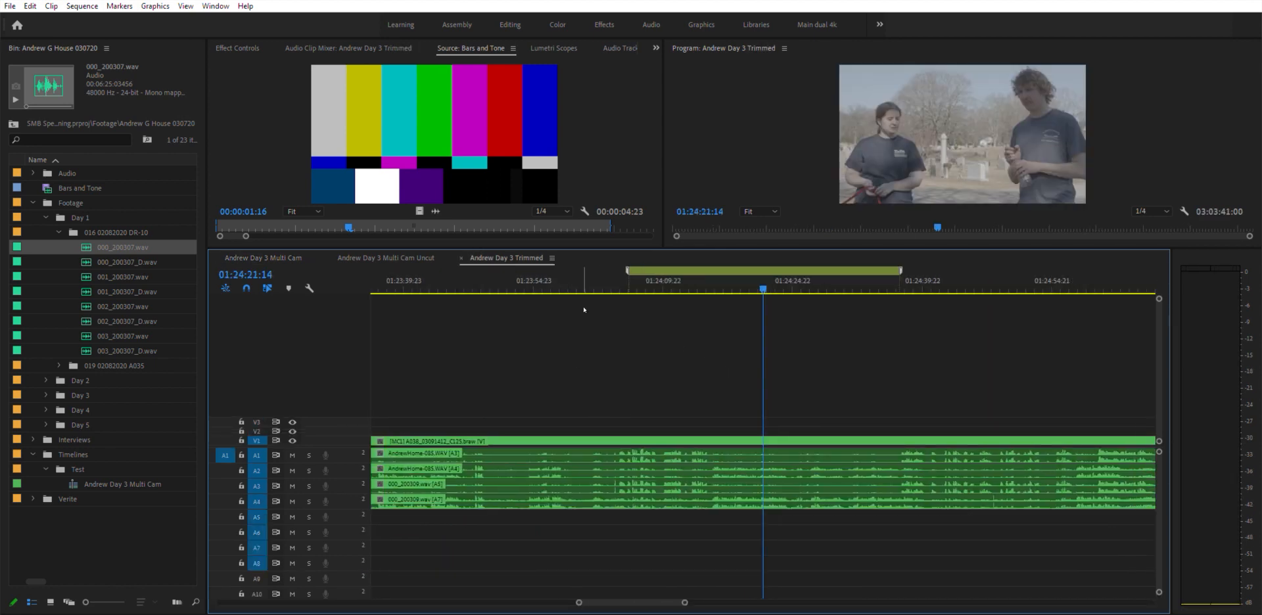
pyautogui.press('-')
pyautogui.press('-')
pyautogui.press('-')
pyautogui.press('-')
pyautogui.press('-')
pyautogui.press('-')
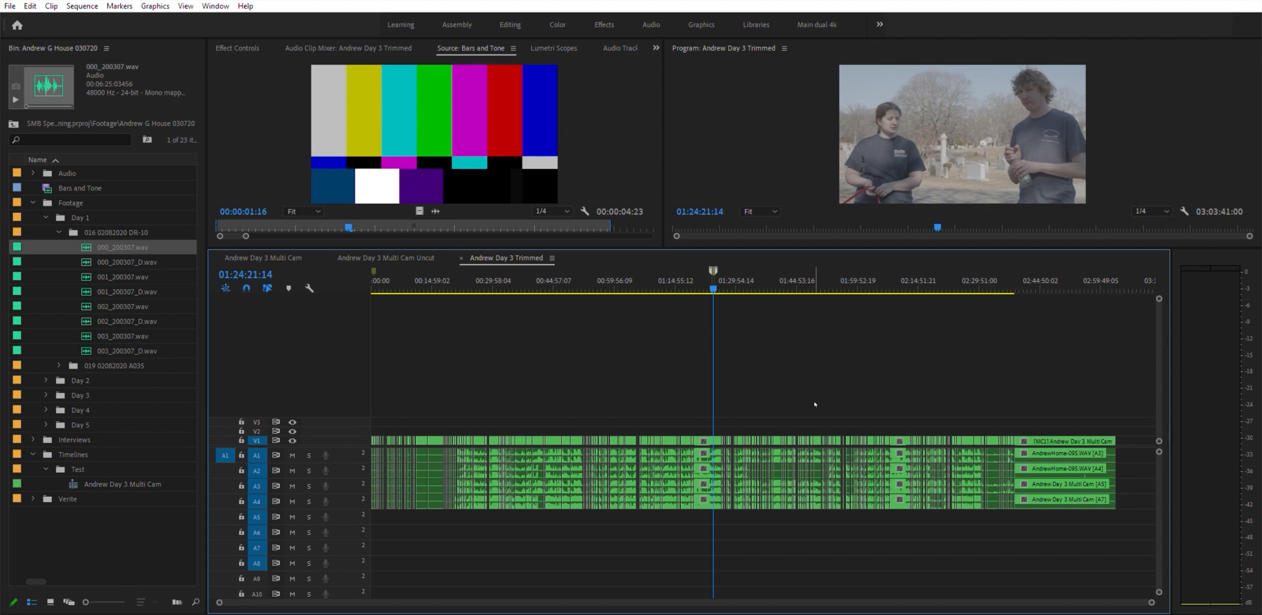
# - Return to the Andrew Day 3 Multi Cam sequence and collapse the expanded footage folders
pyautogui.click(283, 258)
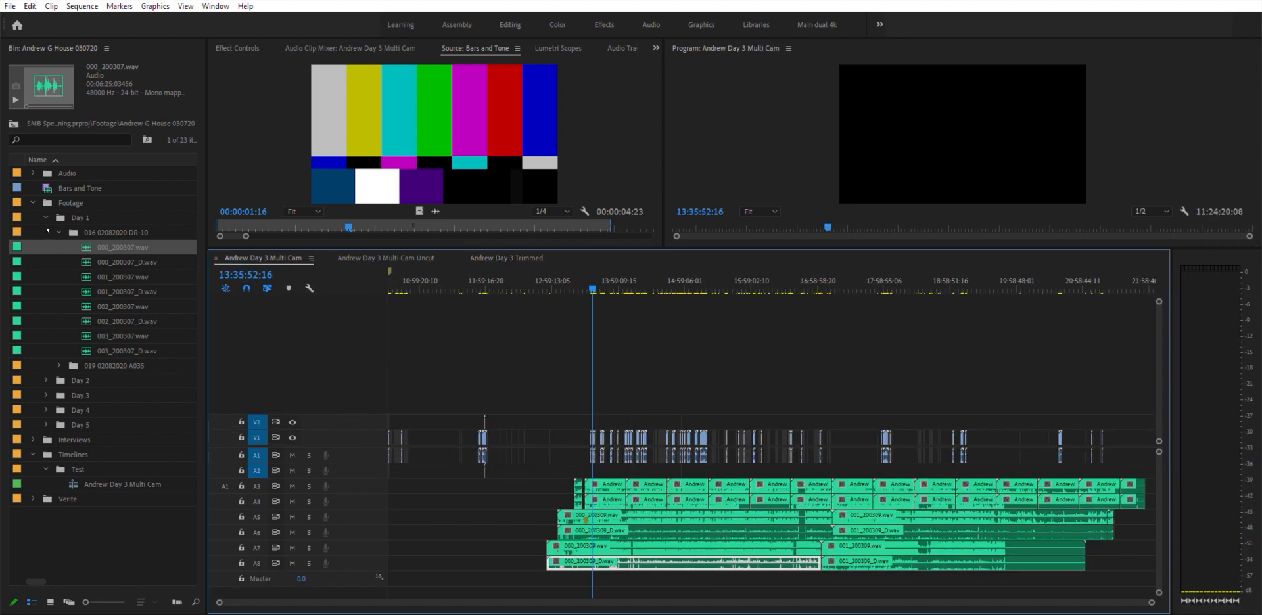
pyautogui.click(59, 233)
pyautogui.click(283, 250)
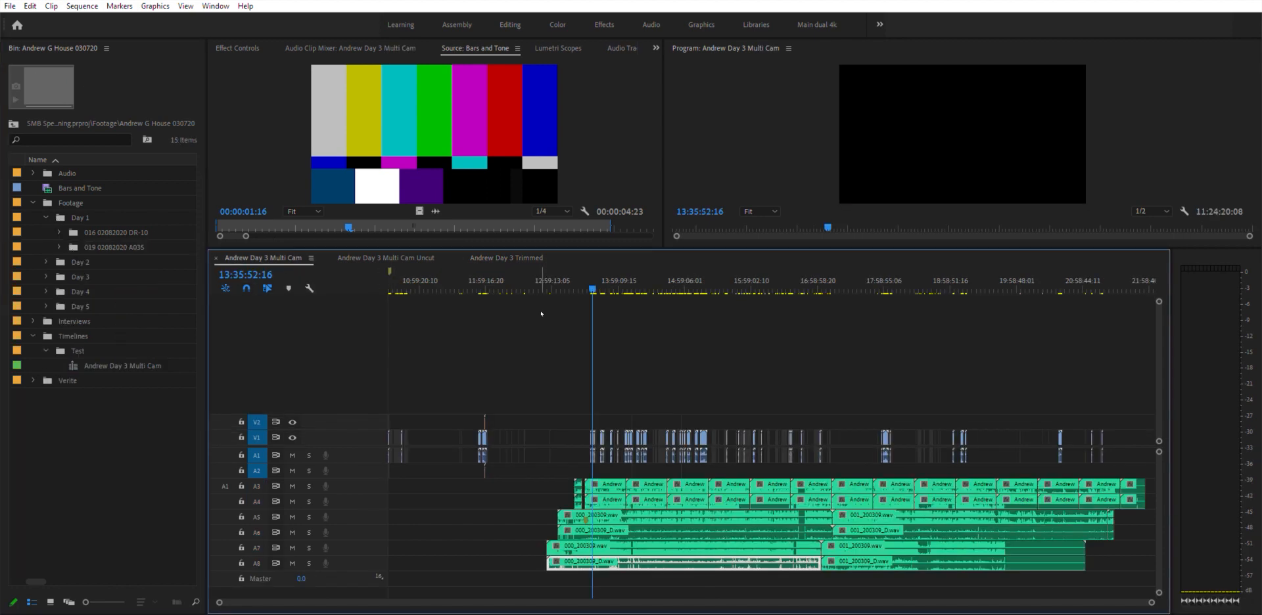
# - Duplicate the Andrew Day 3 Multi Cam sequence and rename the copy Andrew Day 3 Multi Cam For Black video
pyautogui.click(112, 360)
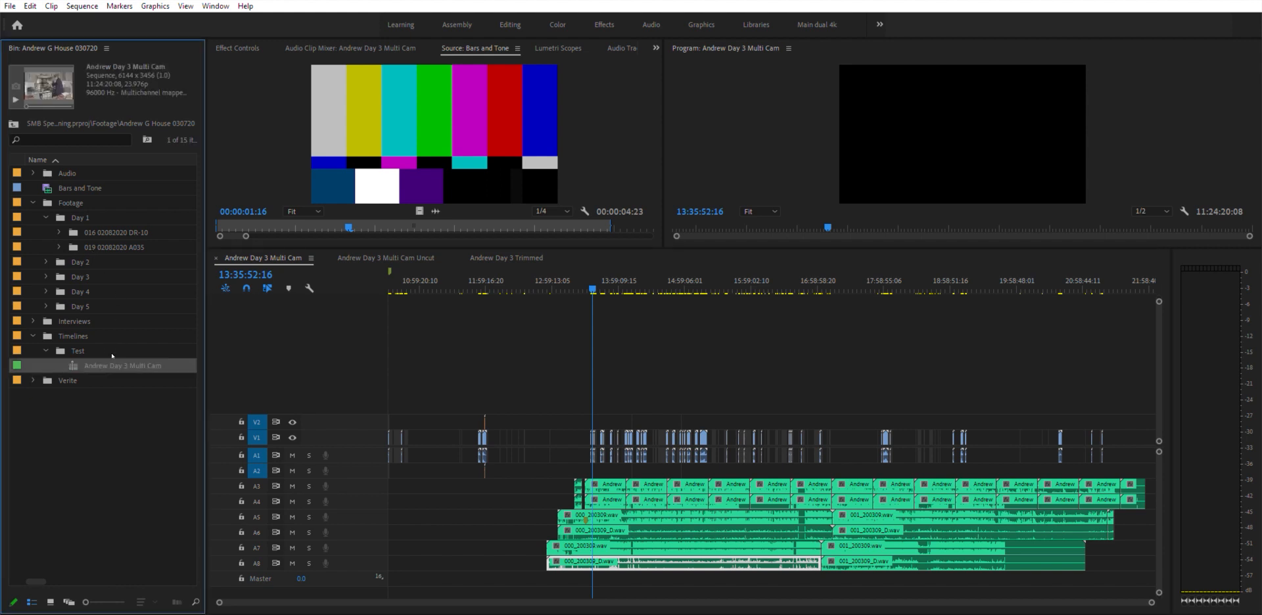
pyautogui.hotkey('ctrl', 'shift', '/')
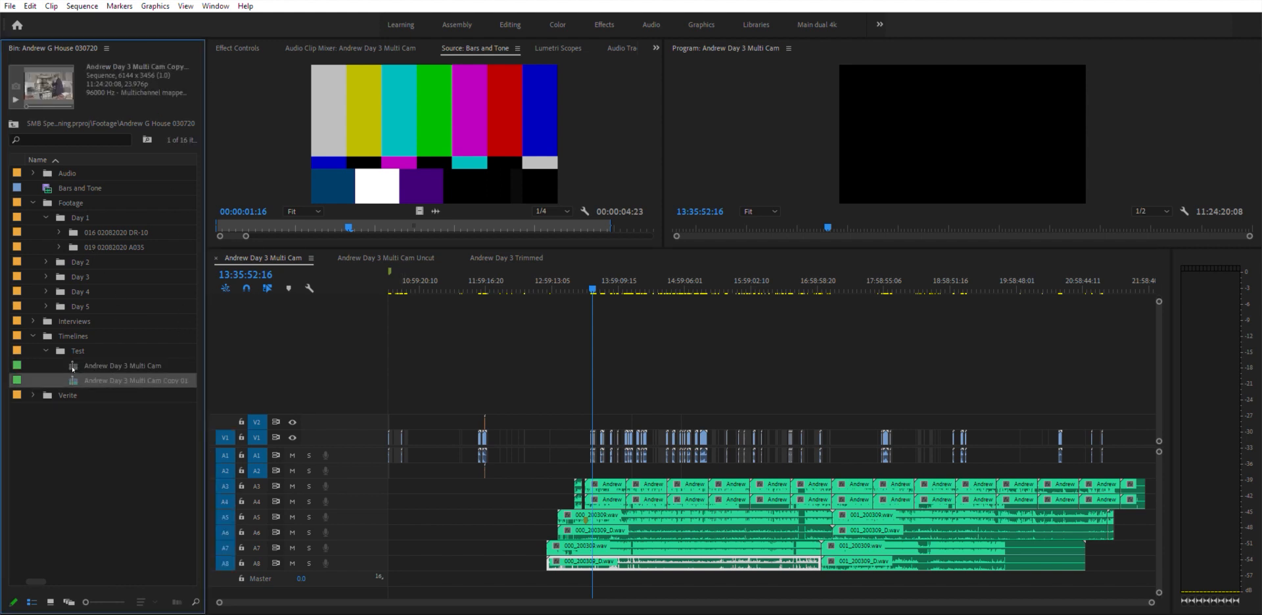
pyautogui.click(177, 378)
pyautogui.press('Right')
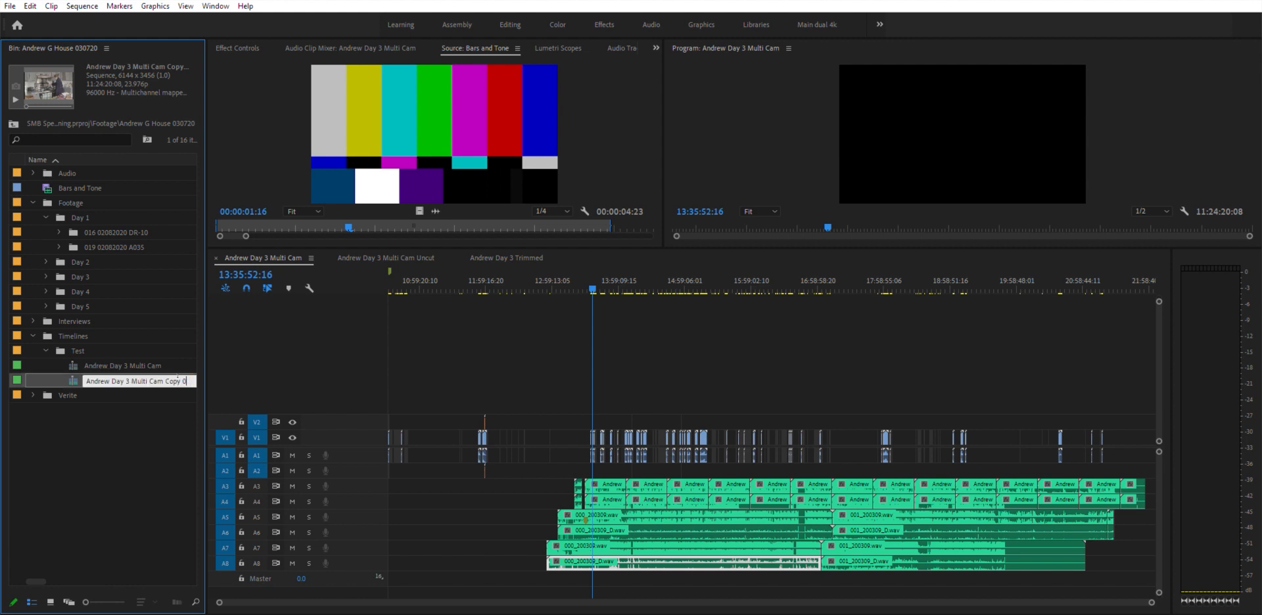
pyautogui.press('BackSpace')
pyautogui.press('BackSpace')
pyautogui.press('BackSpace')
pyautogui.press('BackSpace')
pyautogui.press('BackSpace')
pyautogui.press('BackSpace')
pyautogui.press('BackSpace')
pyautogui.write('For Black')
pyautogui.press('Tab')
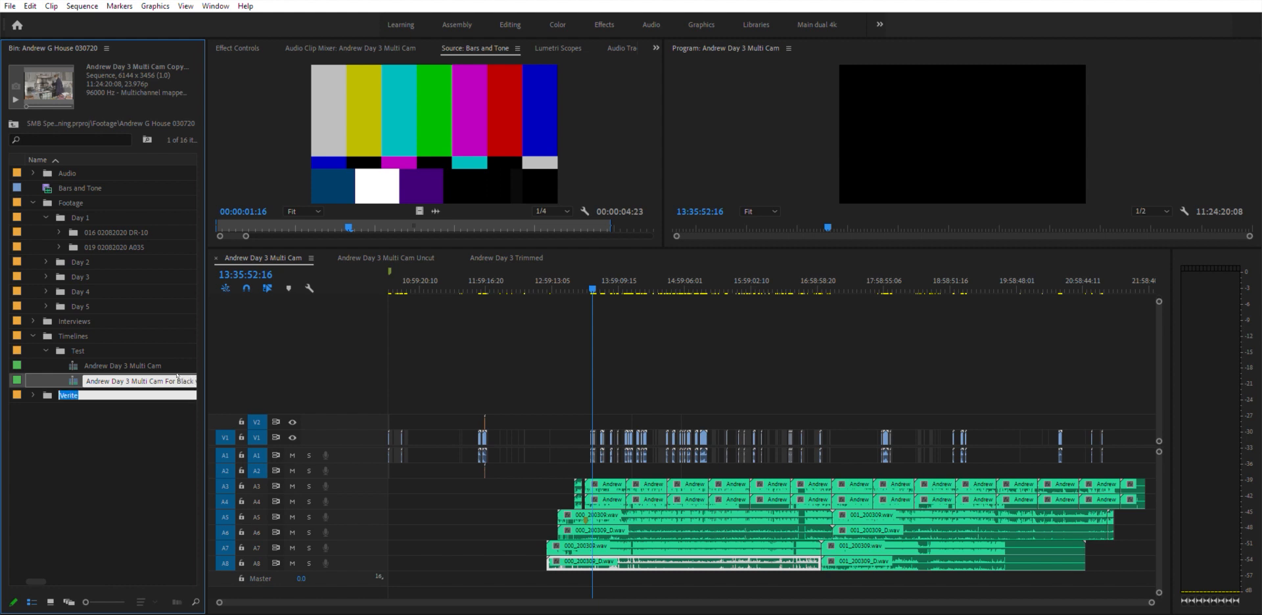
# - Open the For Black video sequence and delete the clips on its audio tracks
pyautogui.doubleClick(74, 379)
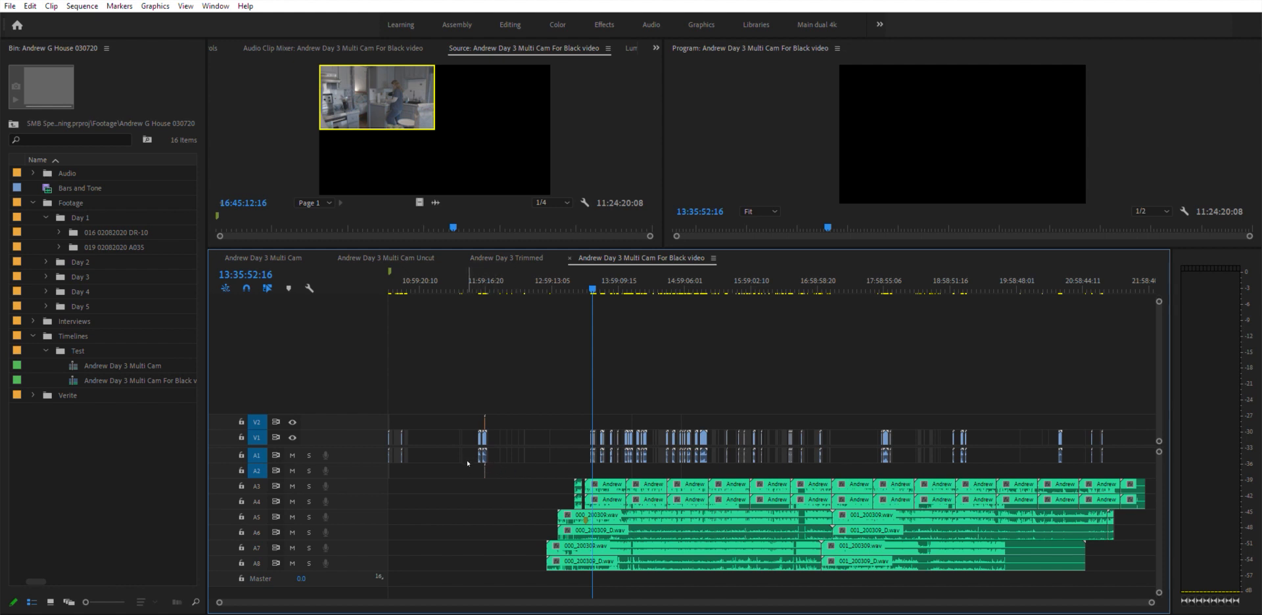
pyautogui.moveTo(469, 460); pyautogui.dragTo(1222, 574)
pyautogui.press('Delete')
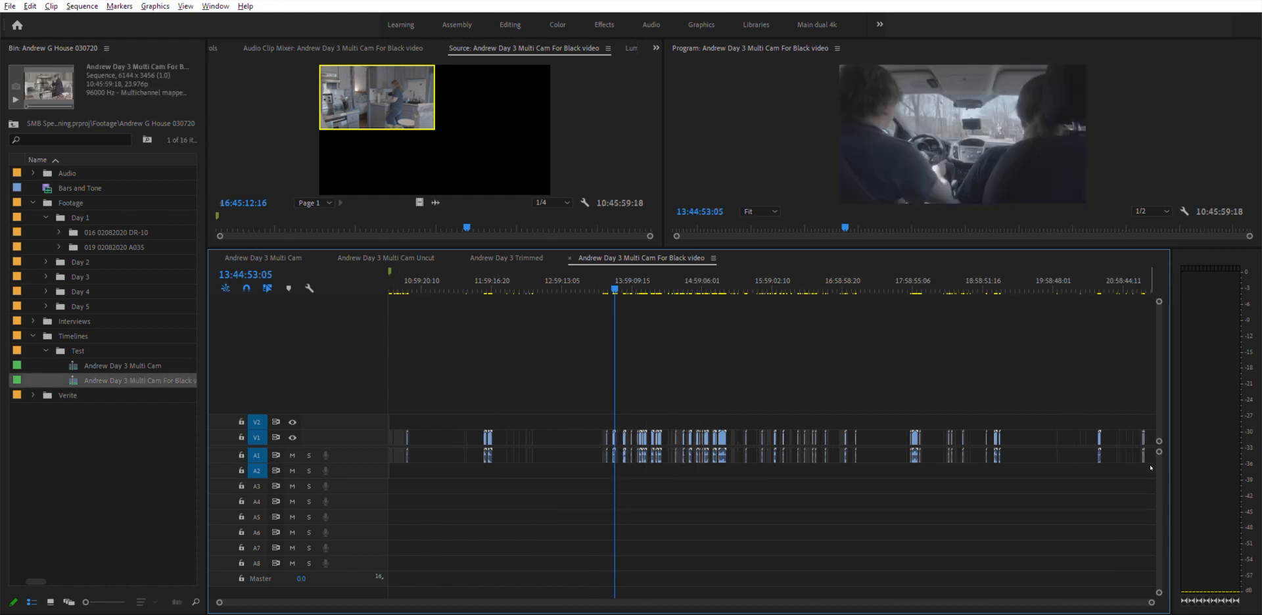
# - Spread the sequence's audio clips so they occupy tracks A1 through A8
pyautogui.moveTo(1151, 478); pyautogui.dragTo(382, 441)
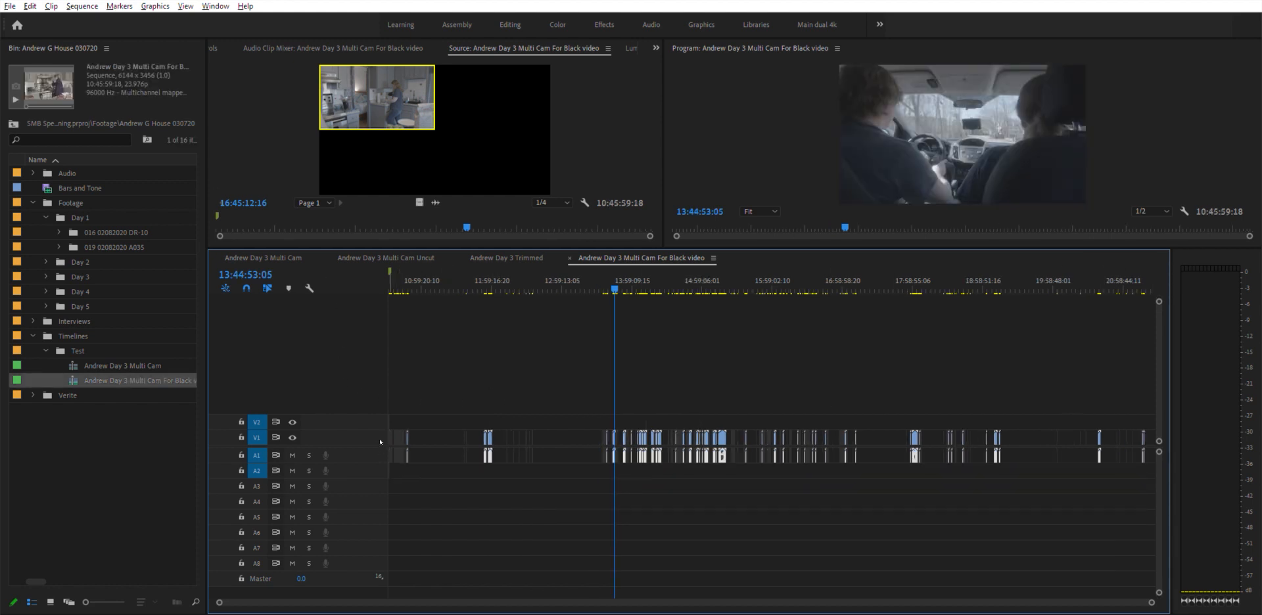
pyautogui.press('=')
pyautogui.press('=')
pyautogui.press('=')
pyautogui.press('=')
pyautogui.press('=')
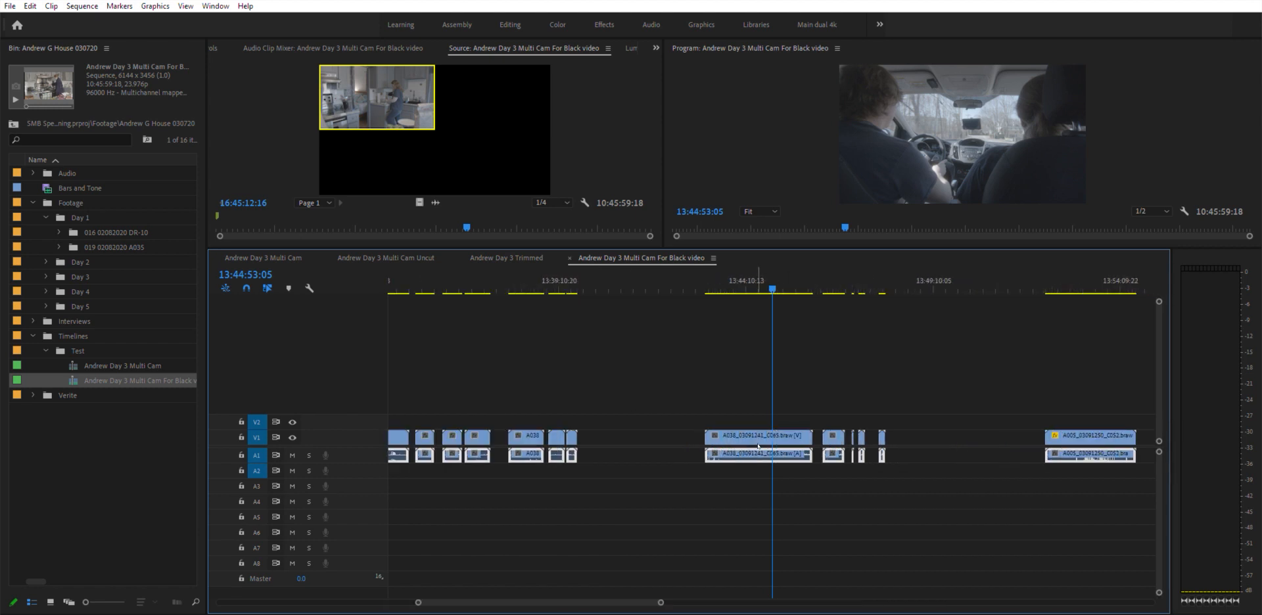
pyautogui.moveTo(758, 451); pyautogui.dragTo(754, 509)
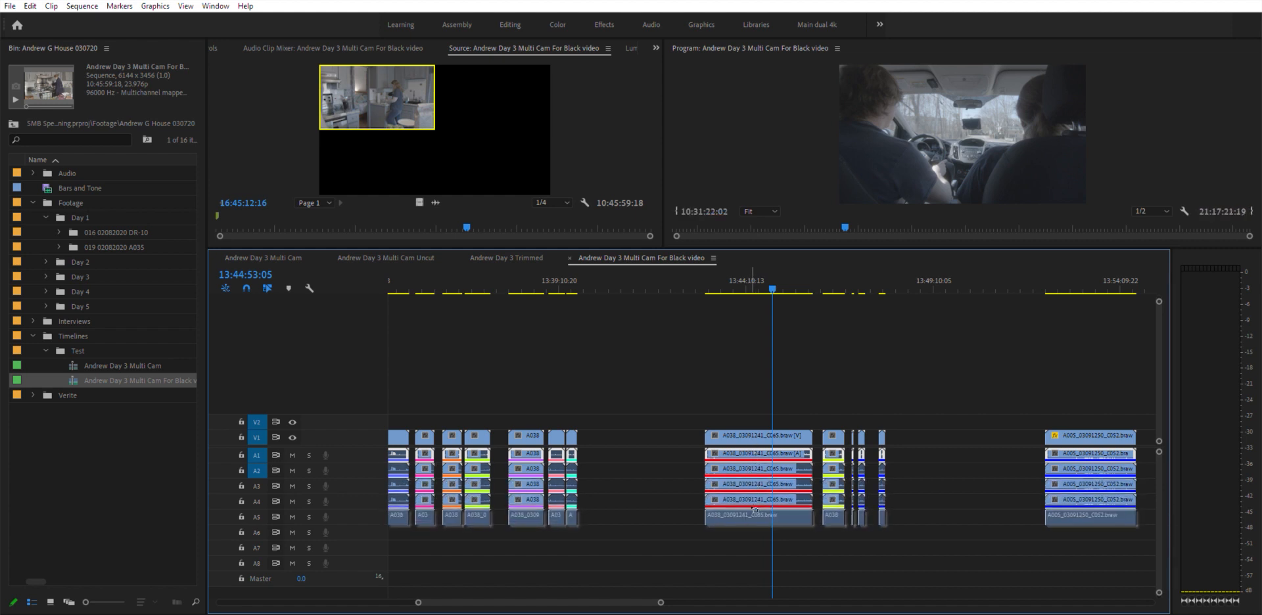
pyautogui.moveTo(758, 460); pyautogui.dragTo(753, 528)
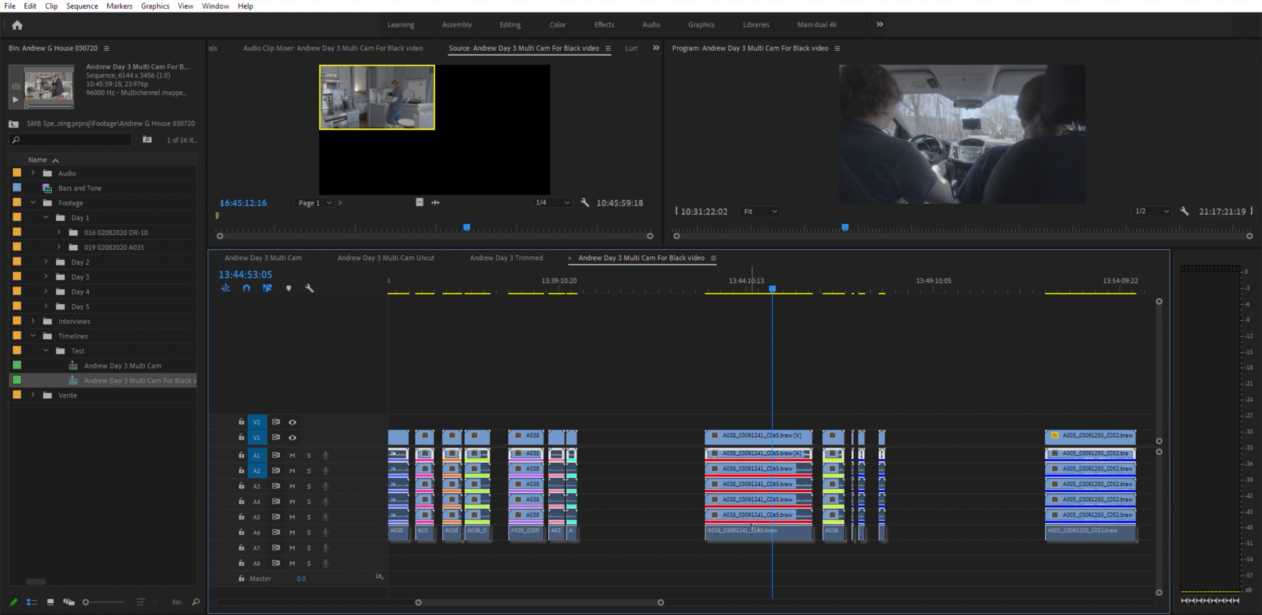
pyautogui.moveTo(752, 461); pyautogui.dragTo(744, 541)
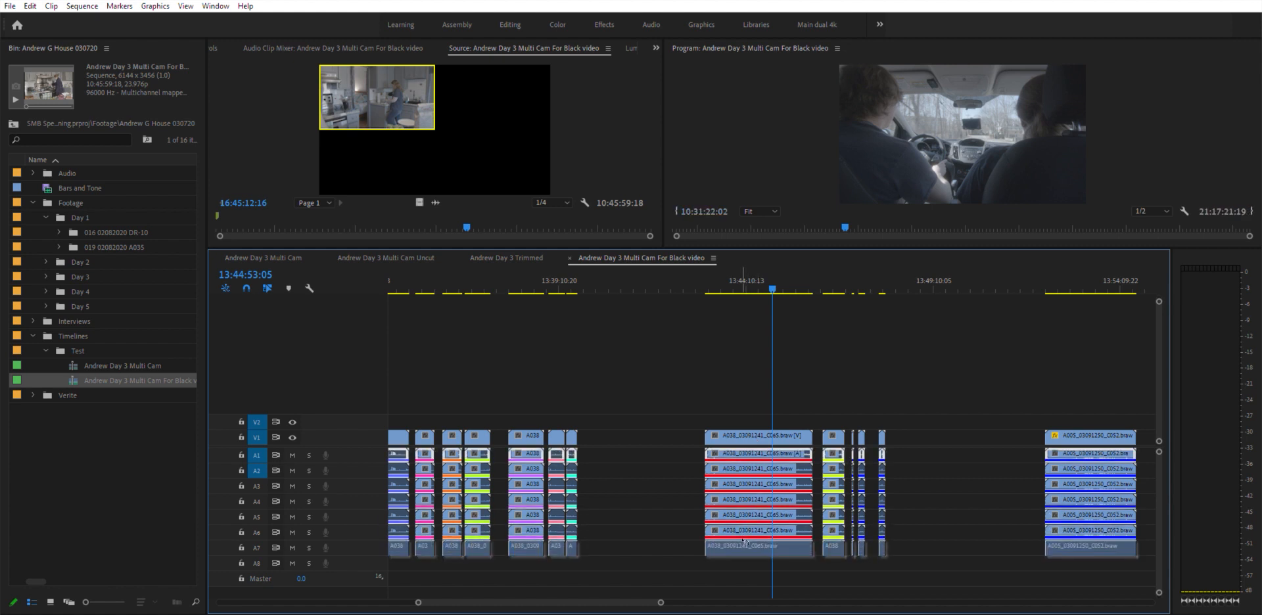
pyautogui.moveTo(743, 445); pyautogui.dragTo(743, 553)
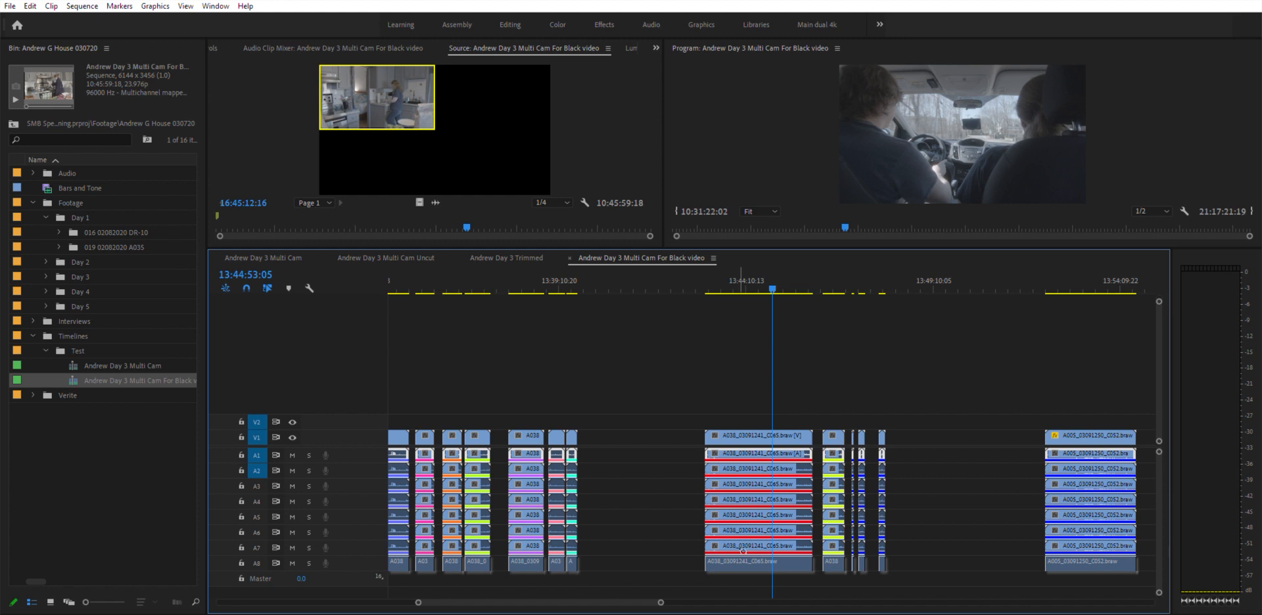
pyautogui.moveTo(743, 551); pyautogui.dragTo(743, 553)
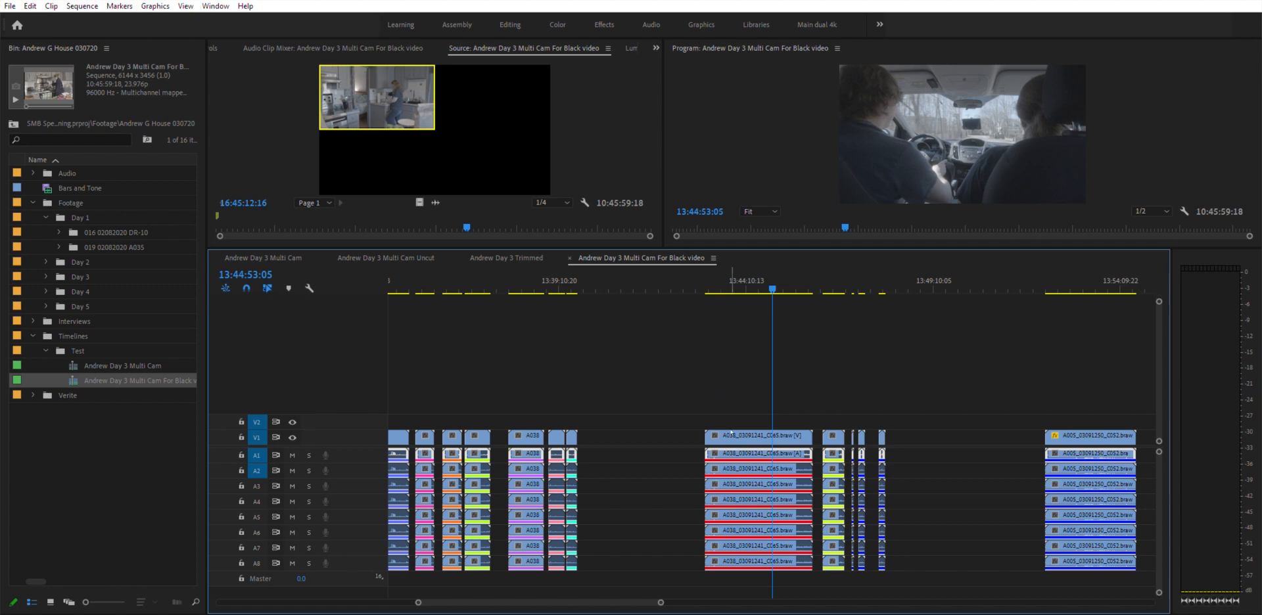
# - Select all clips in the For Black video sequence and delete them
pyautogui.click(757, 437)
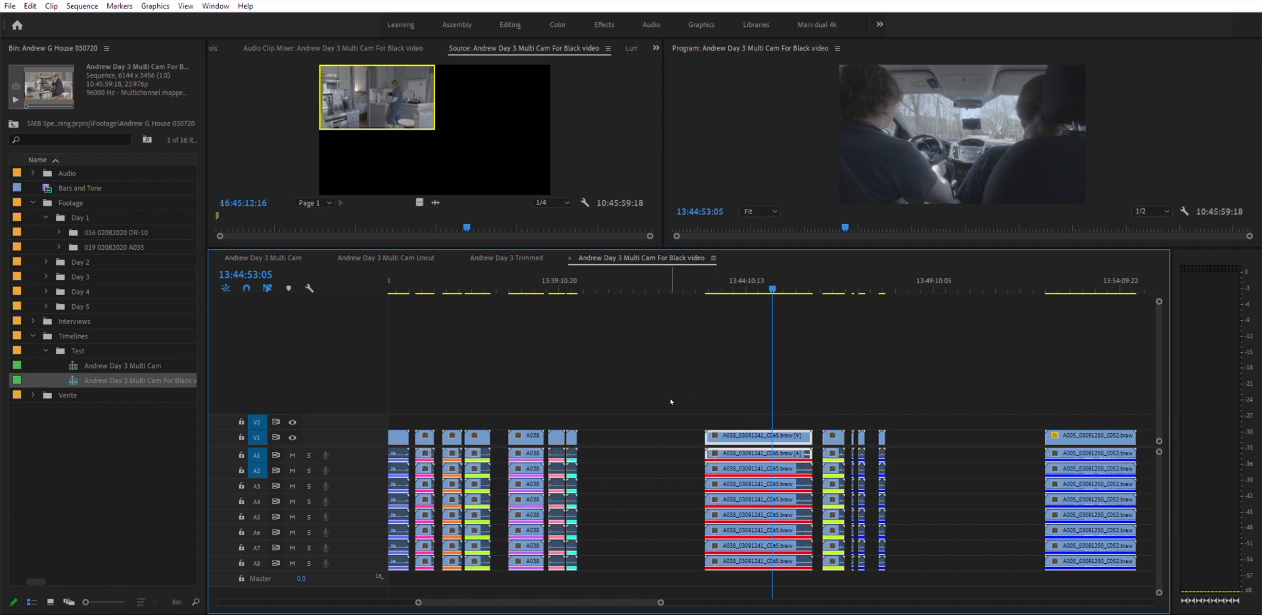
pyautogui.press('-')
pyautogui.press('-')
pyautogui.press('-')
pyautogui.press('-')
pyautogui.press('-')
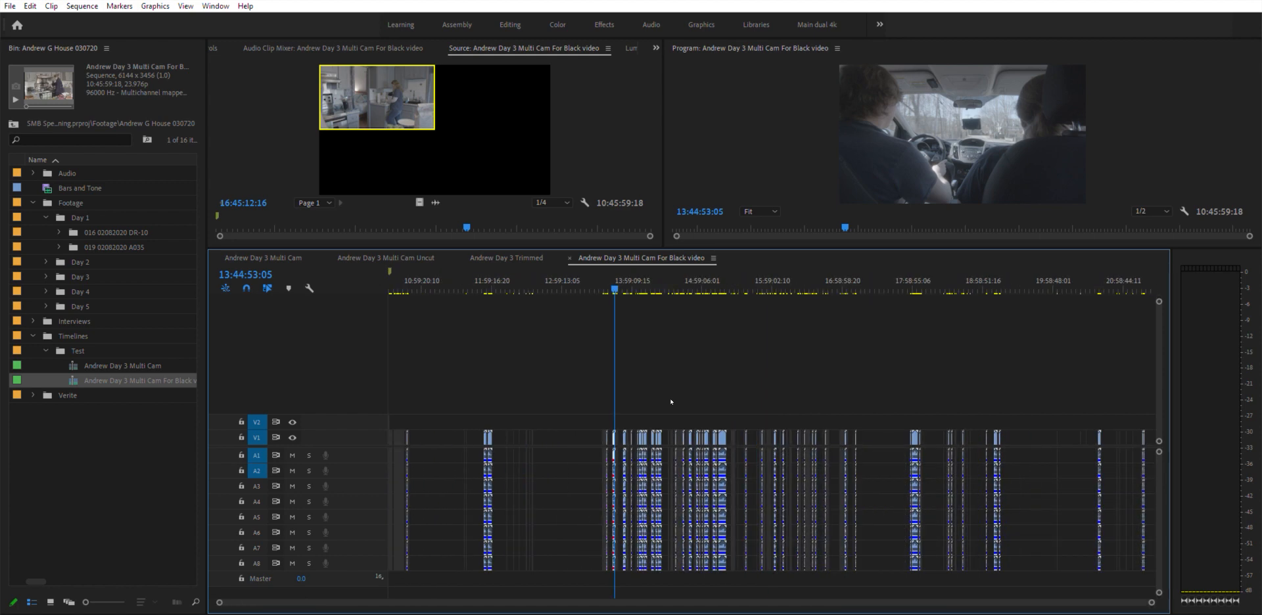
pyautogui.hotkey('ctrl', 'a')
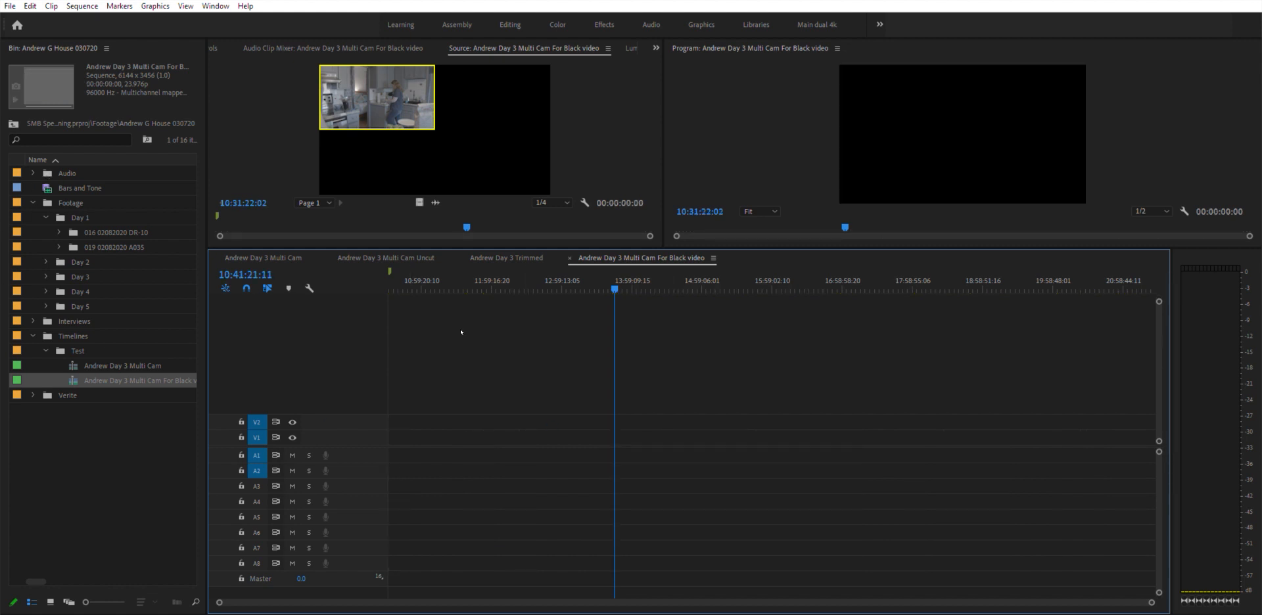
# - Place Bars and Tone across the sequence on V1 and copy its audio onto tracks A1 through A8
pyautogui.click(55, 188)
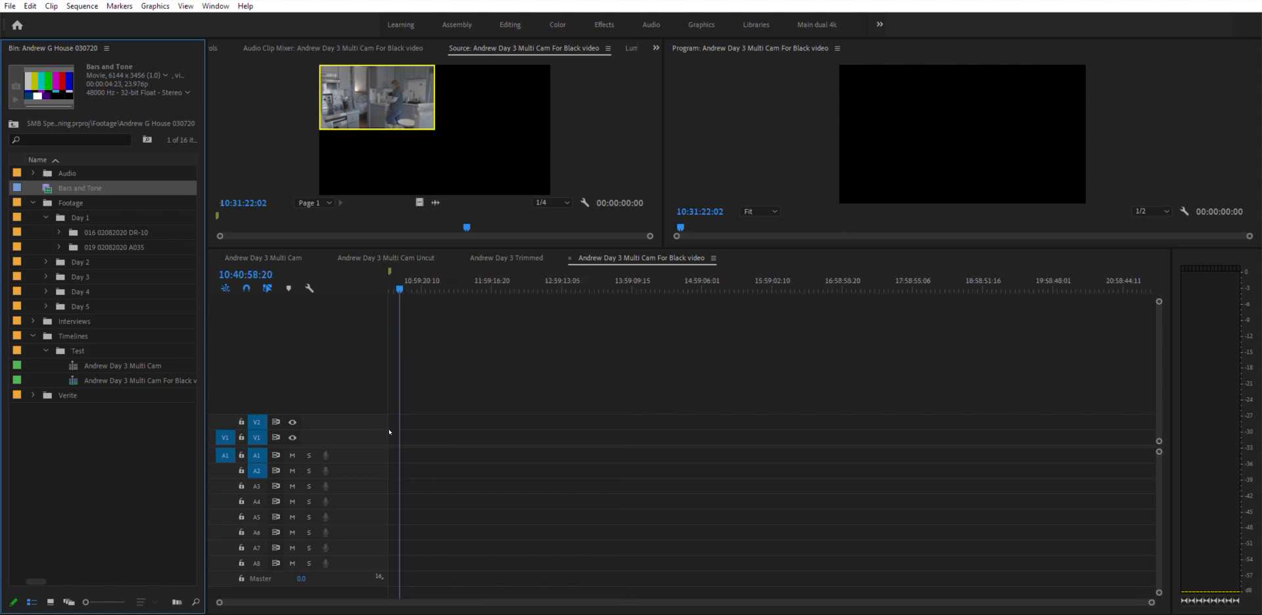
pyautogui.moveTo(389, 429); pyautogui.dragTo(388, 430)
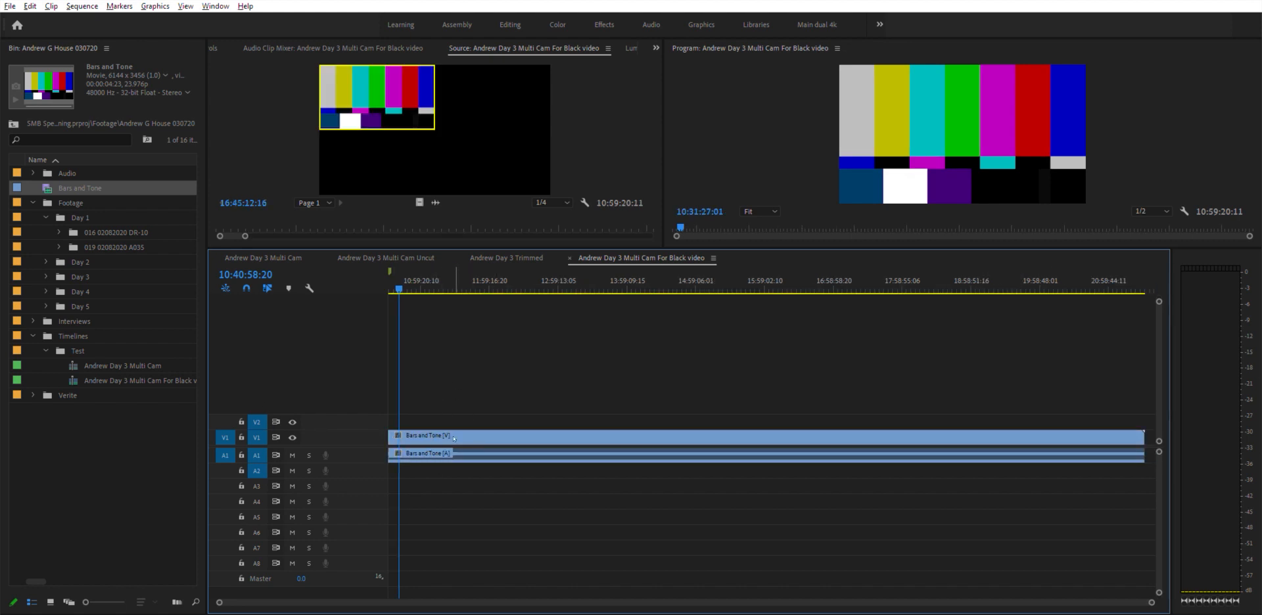
pyautogui.moveTo(451, 461); pyautogui.dragTo(427, 556)
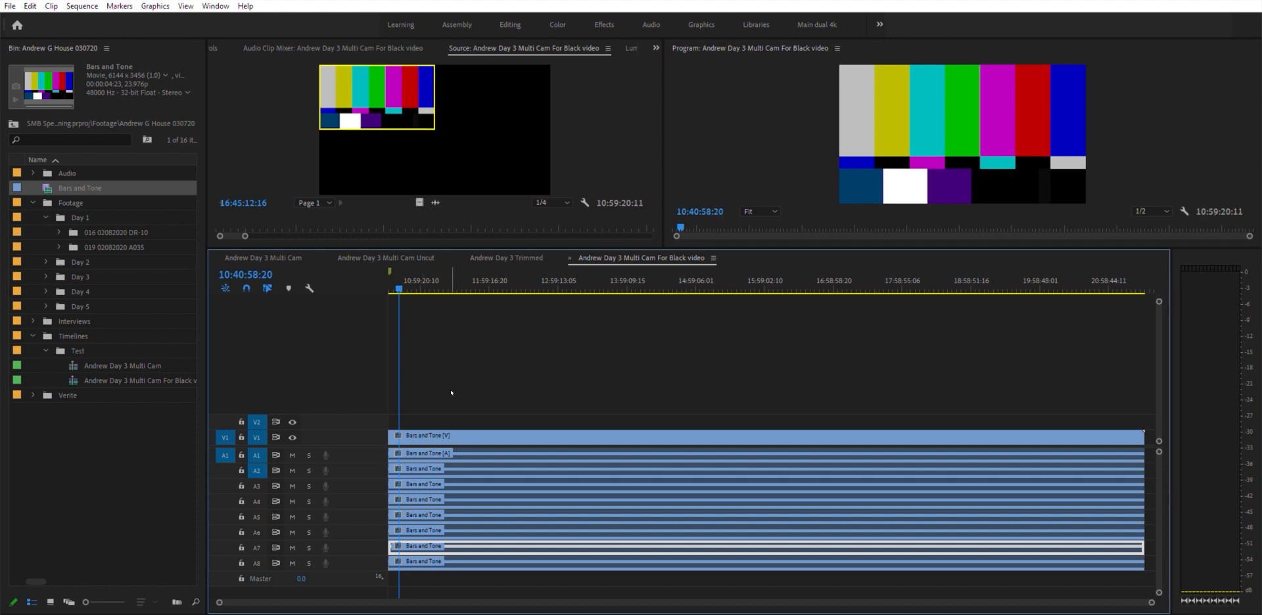
# - Link all the Bars and Tone clips together and give them an orange label
pyautogui.hotkey('ctrl', 'l')
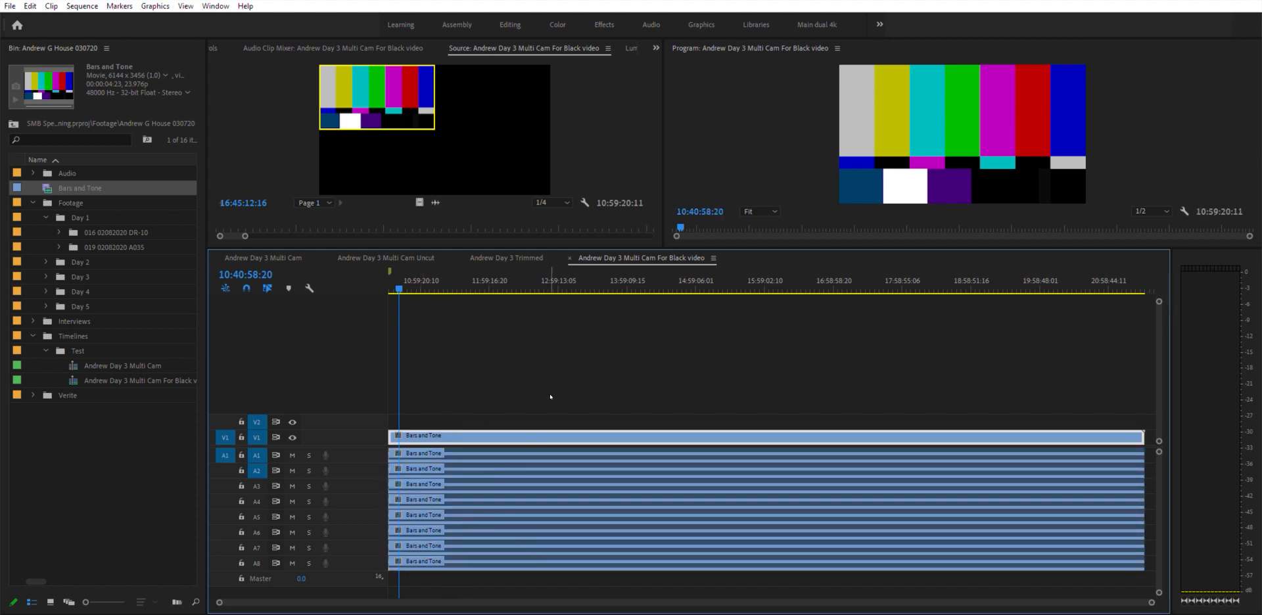
pyautogui.moveTo(519, 360); pyautogui.dragTo(457, 599)
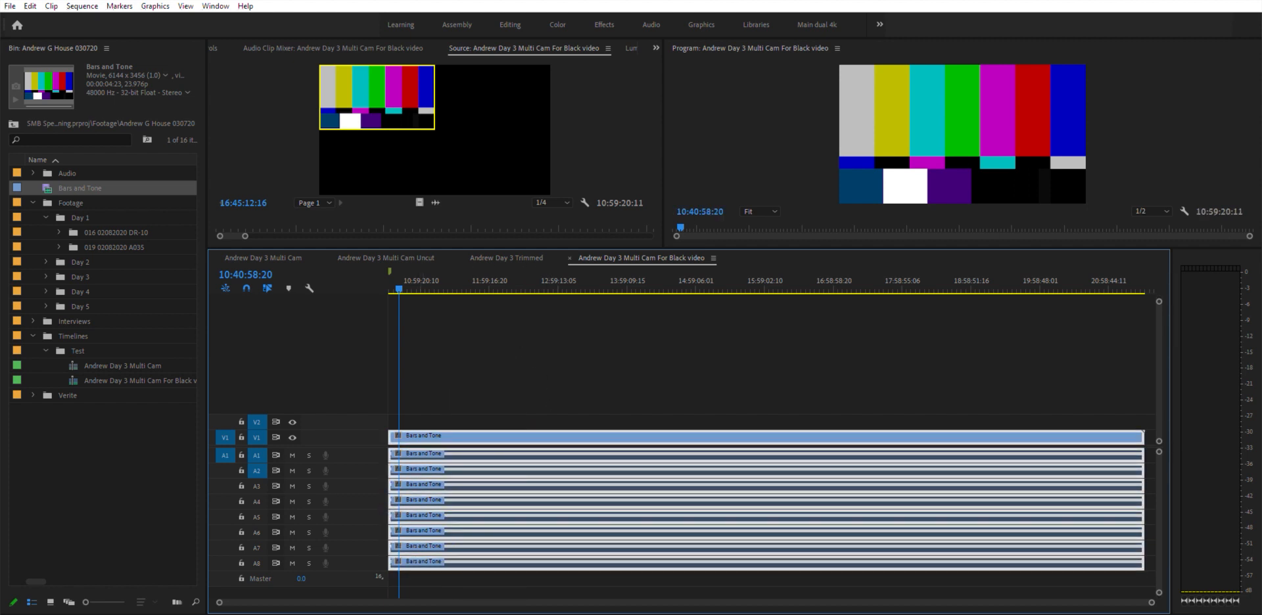
pyautogui.hotkey('ctrl', 'l')
pyautogui.click(496, 391)
pyautogui.click(515, 436)
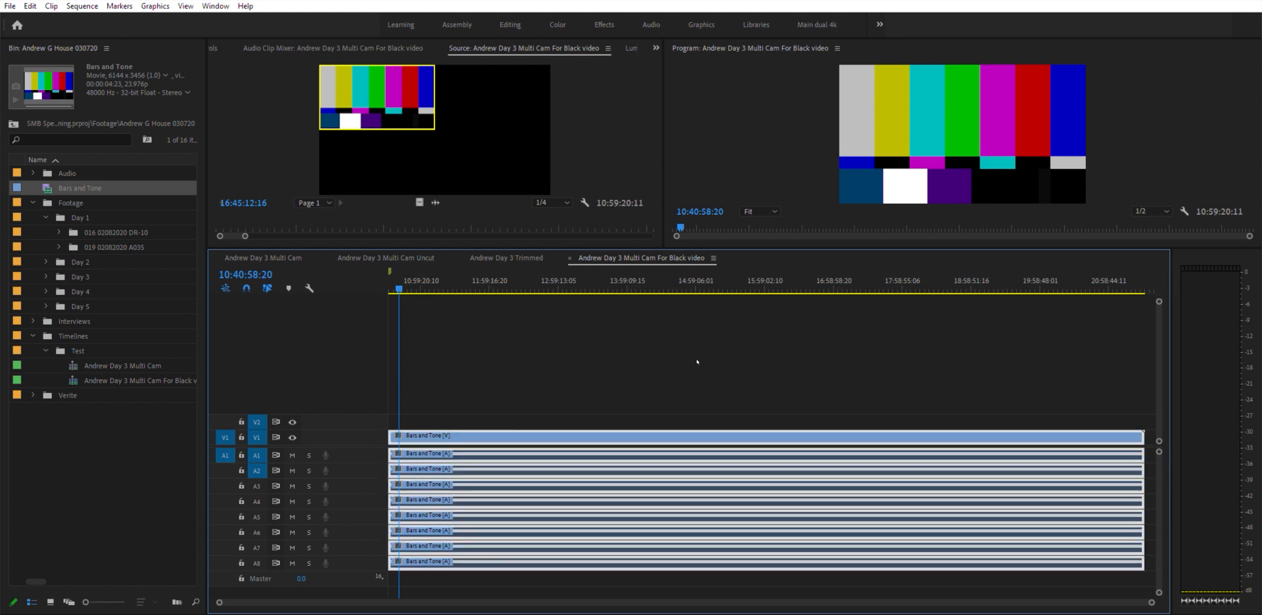
pyautogui.click(503, 355)
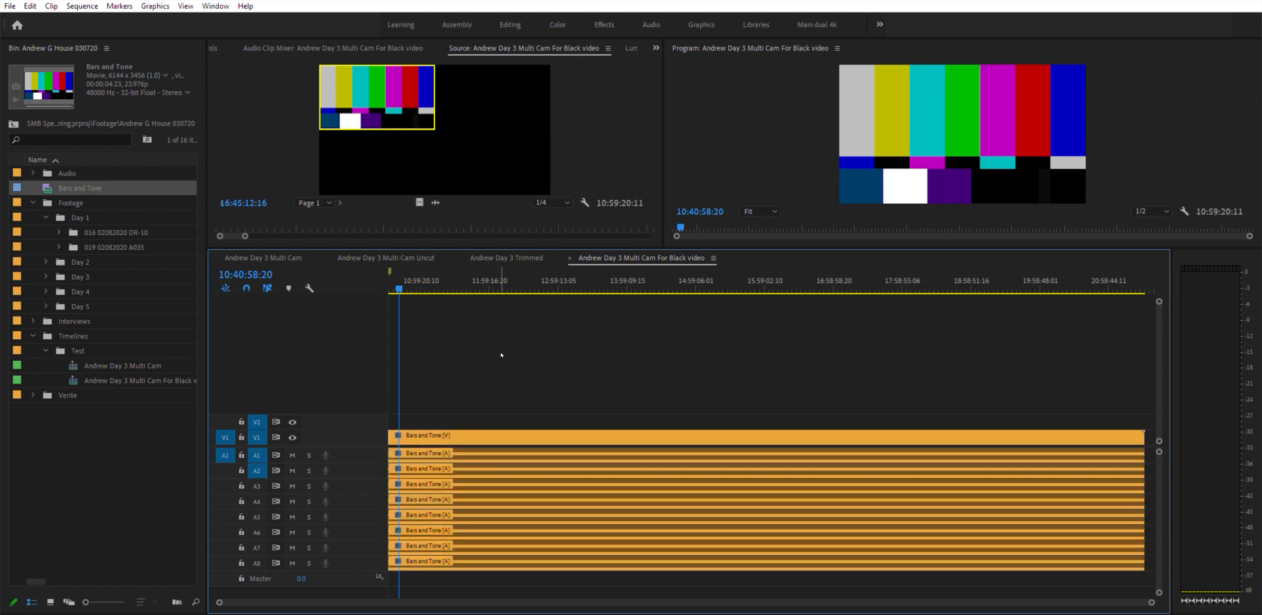
pyautogui.press('Home')
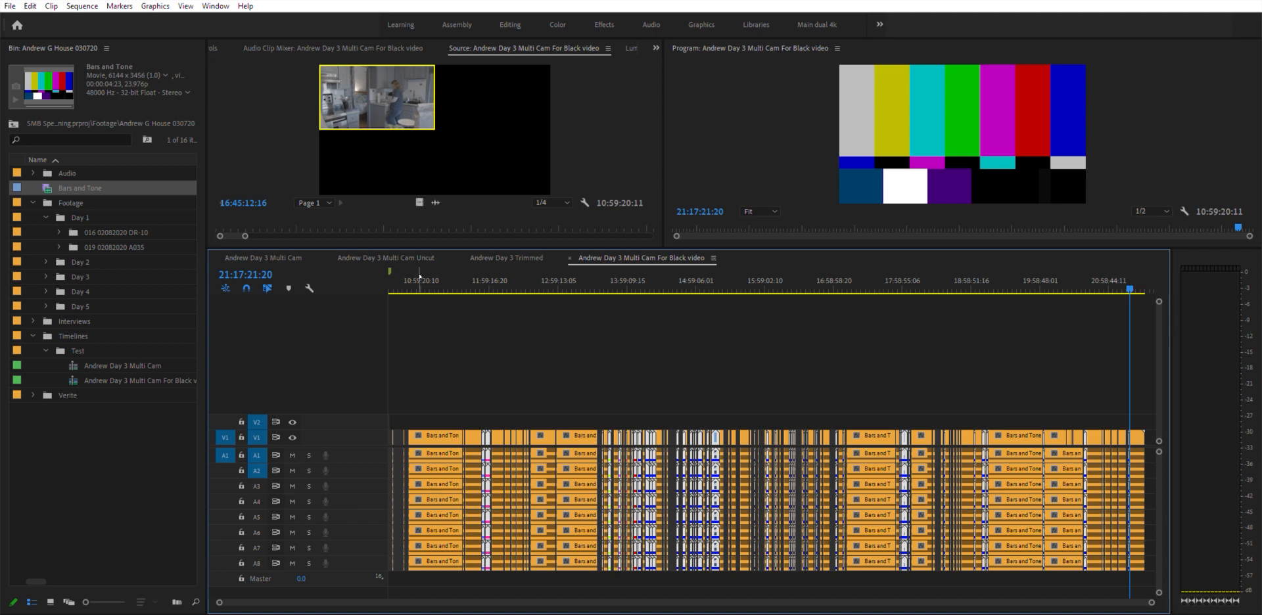
# - Zoom into the start of the sequence to inspect how the bars sit against the multicam clips
pyautogui.press('=')
pyautogui.hotkey('ctrl', 'shift', 'a')
pyautogui.click(566, 274)
pyautogui.press('=')
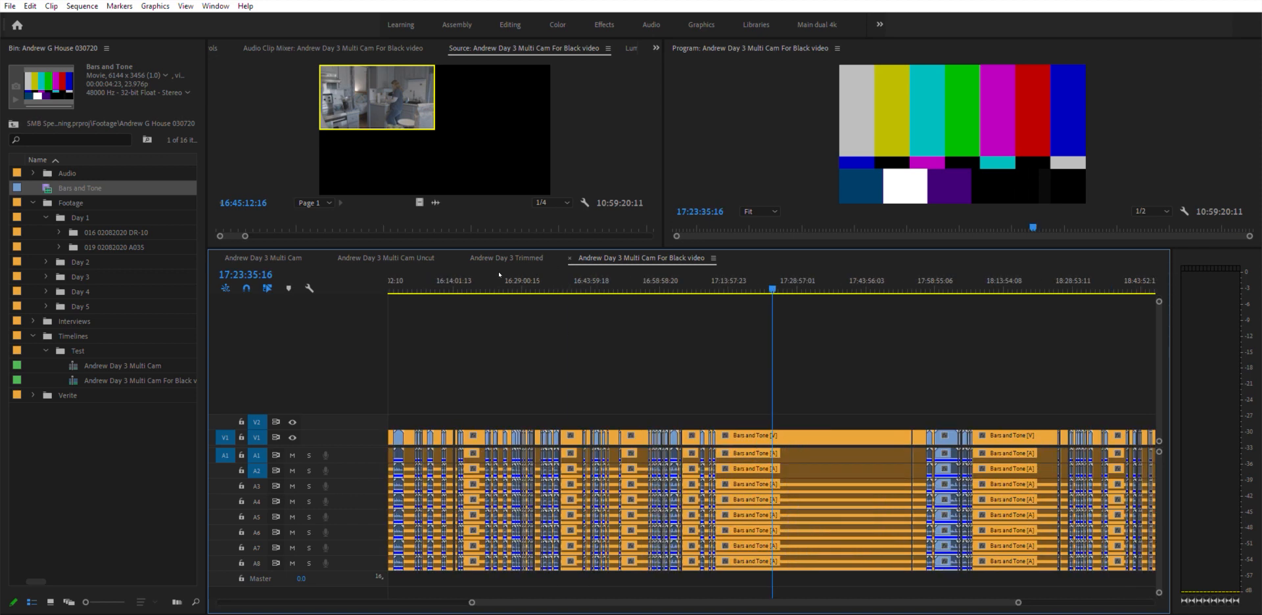
pyautogui.press('=')
pyautogui.click(488, 281)
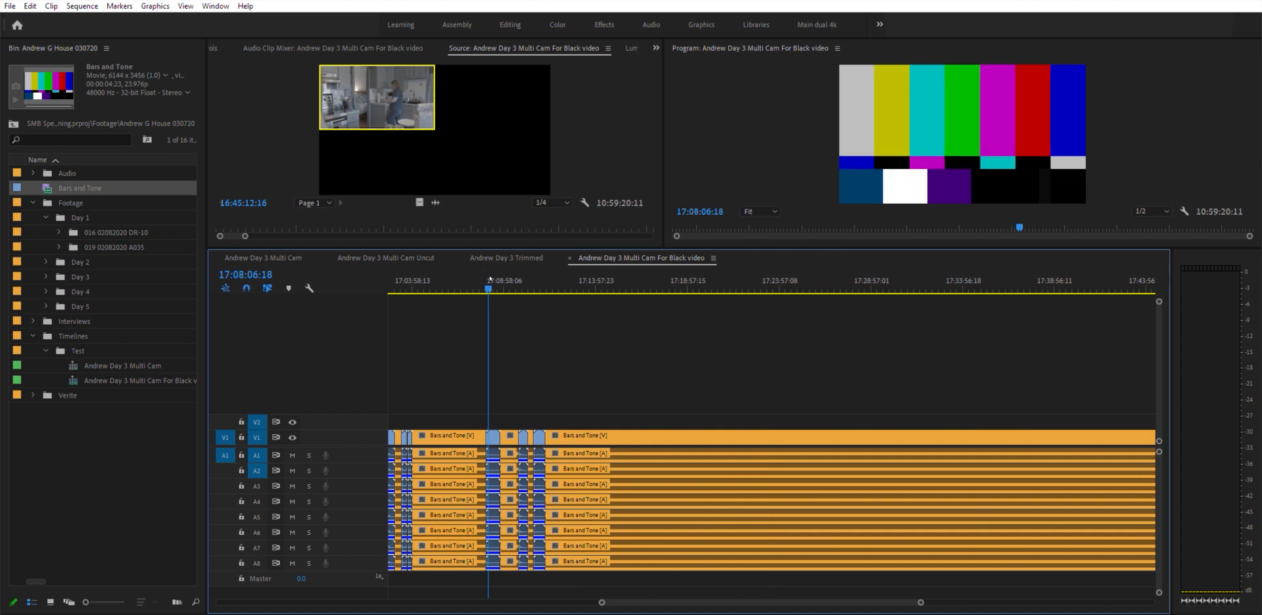
pyautogui.moveTo(490, 278); pyautogui.dragTo(534, 298)
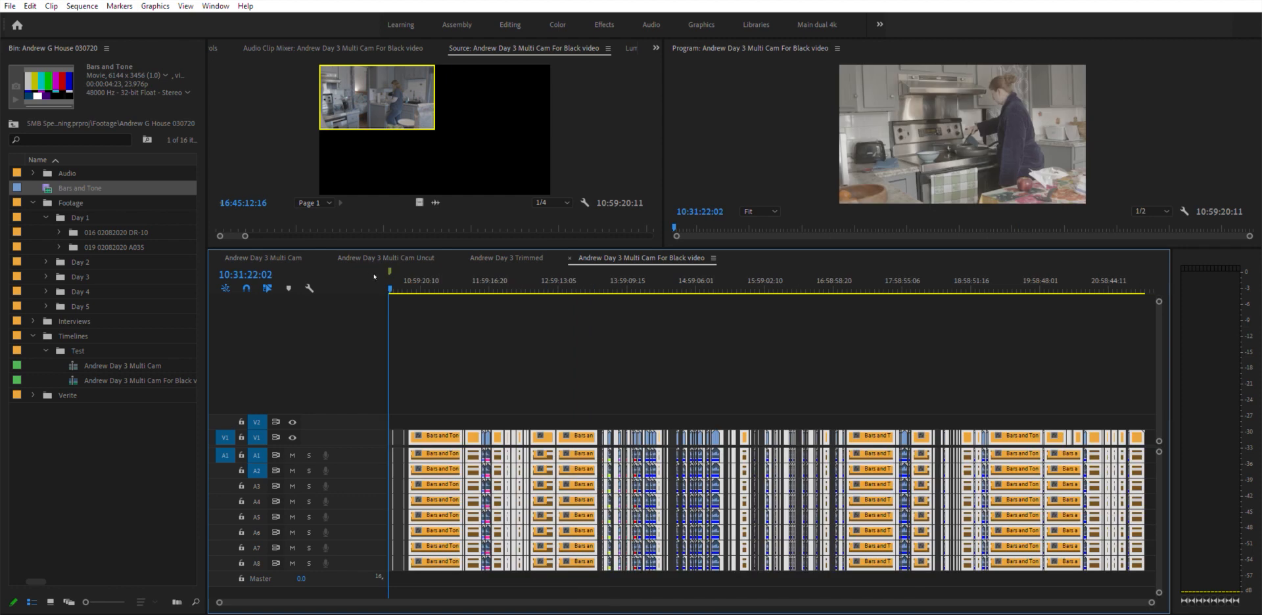
pyautogui.press('=')
pyautogui.press('=')
pyautogui.press('=')
pyautogui.press('=')
pyautogui.press('=')
pyautogui.press('=')
pyautogui.press('=')
pyautogui.press('=')
pyautogui.press('=')
pyautogui.press('=')
pyautogui.press('=')
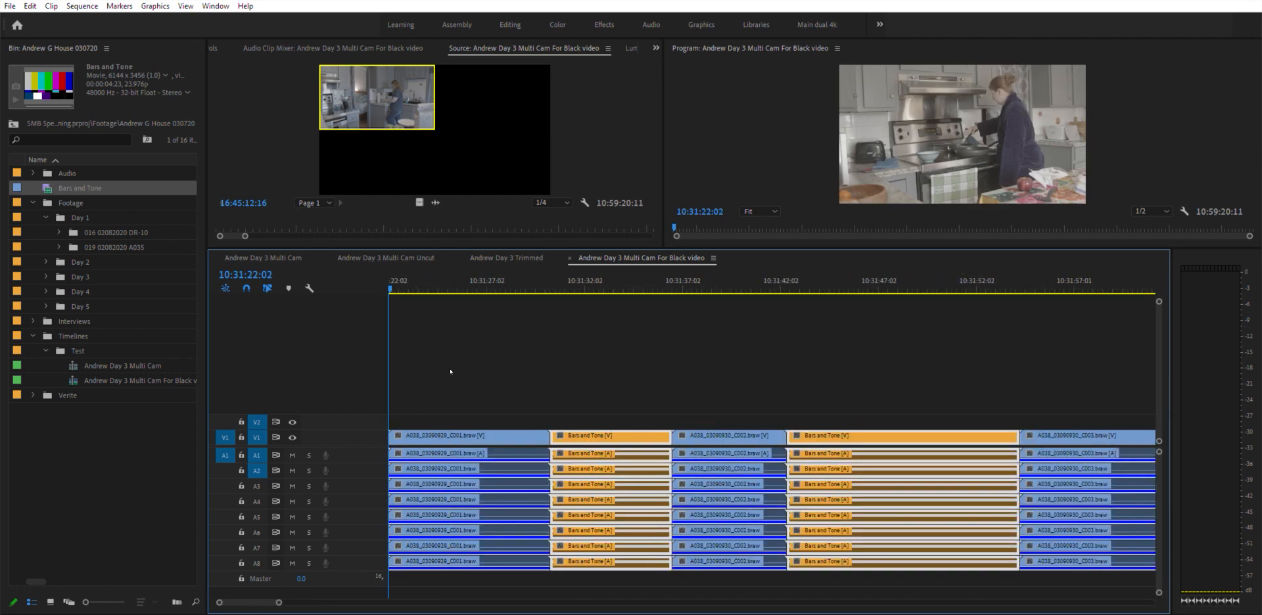
# - Place a short Bars and Tone clip at the very start of the sequence, ahead of the first multicam clip
pyautogui.click(744, 425)
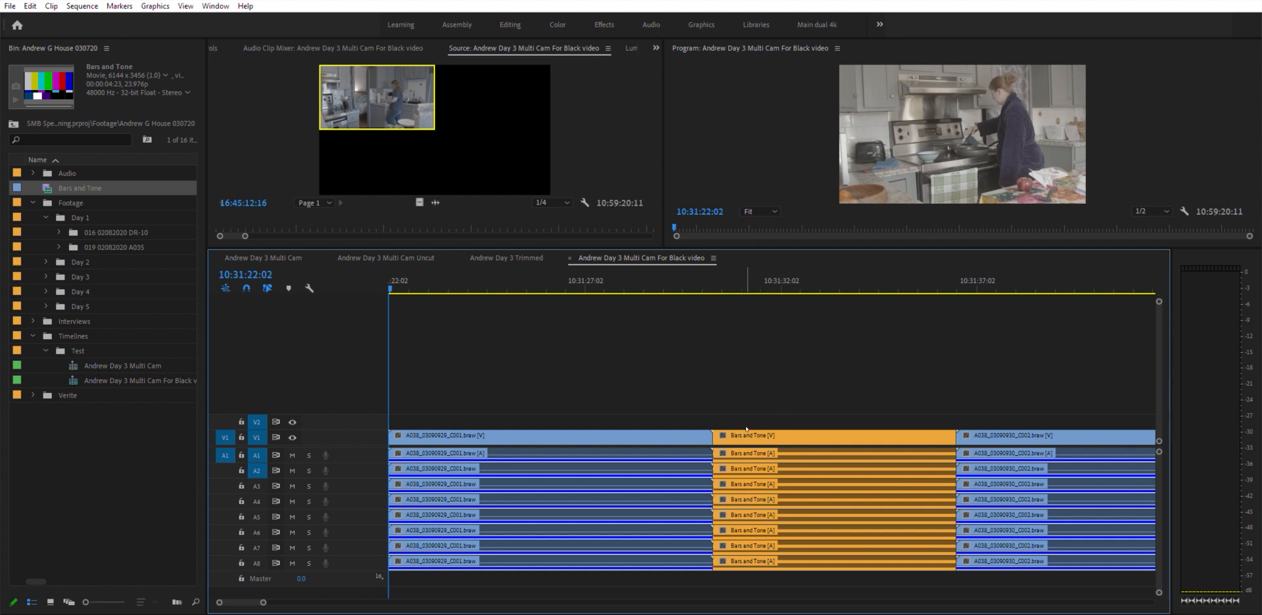
pyautogui.click(769, 424)
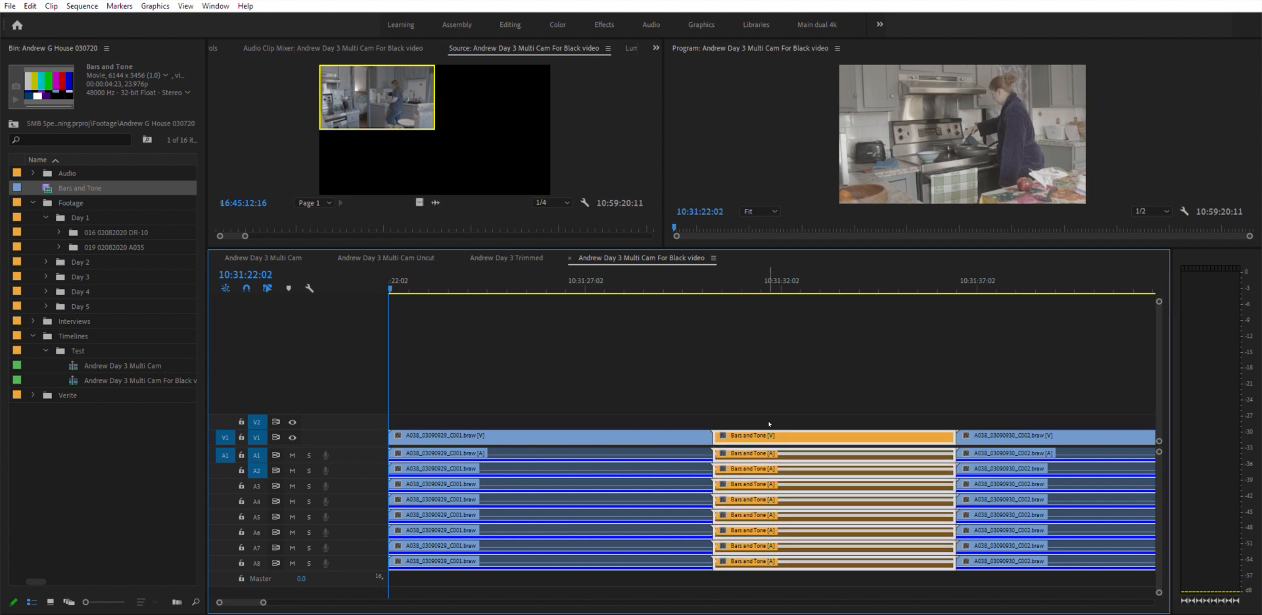
pyautogui.moveTo(769, 425); pyautogui.dragTo(655, 431)
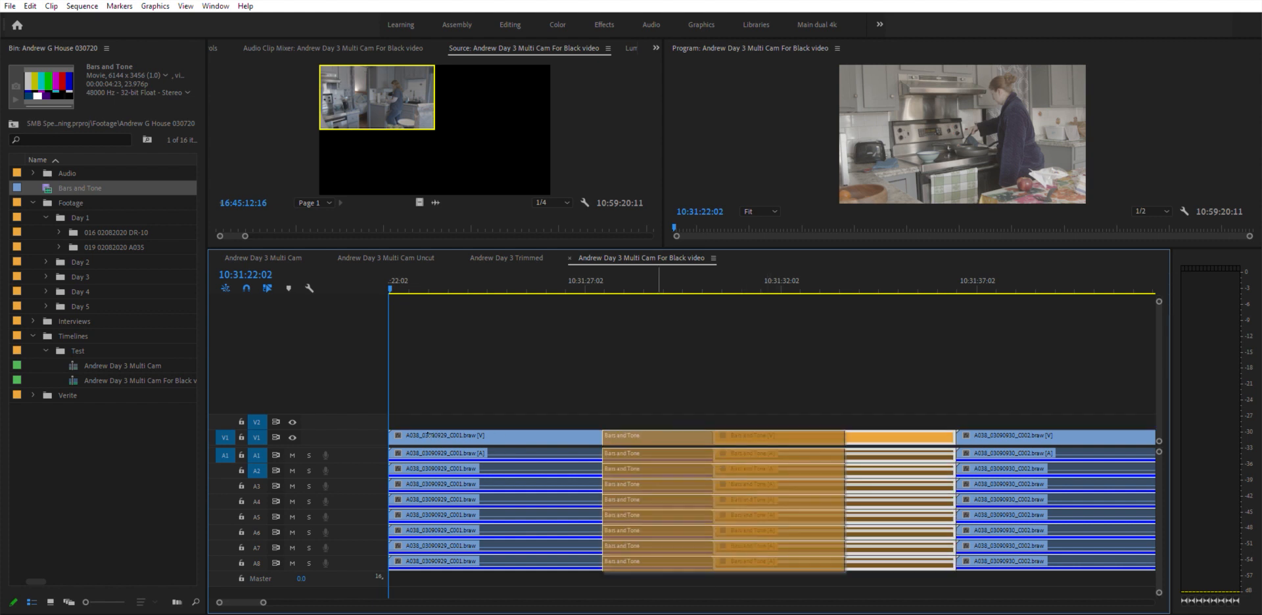
pyautogui.moveTo(402, 431); pyautogui.dragTo(401, 431)
pyautogui.moveTo(631, 532); pyautogui.dragTo(425, 559)
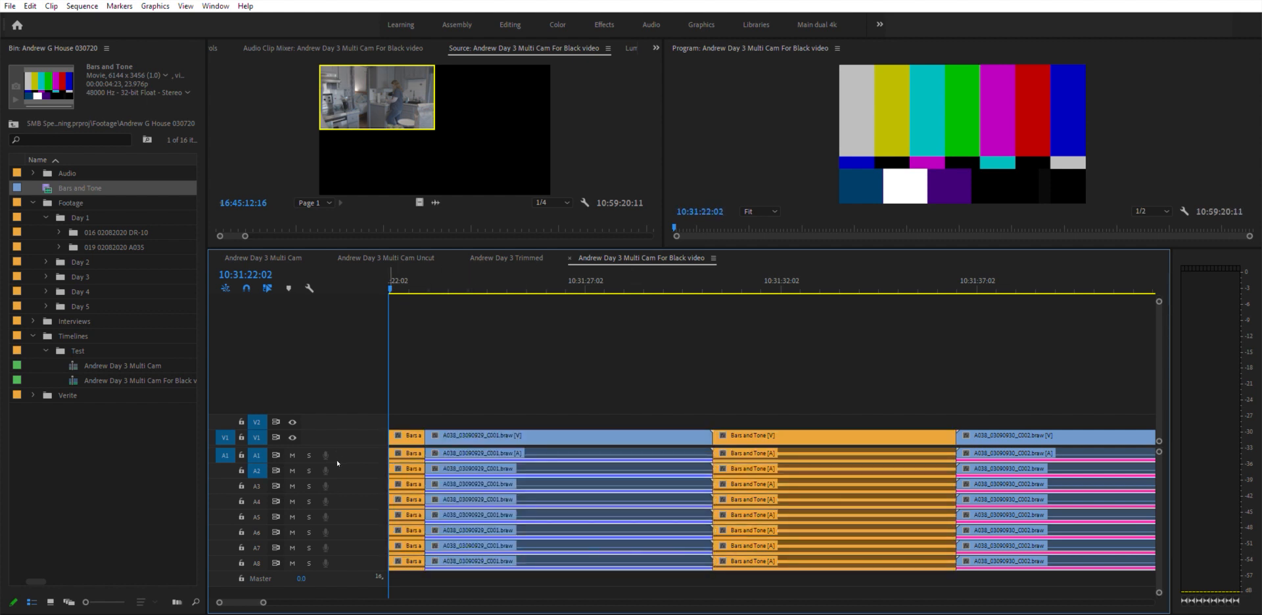
pyautogui.click(423, 434)
pyautogui.click(420, 434)
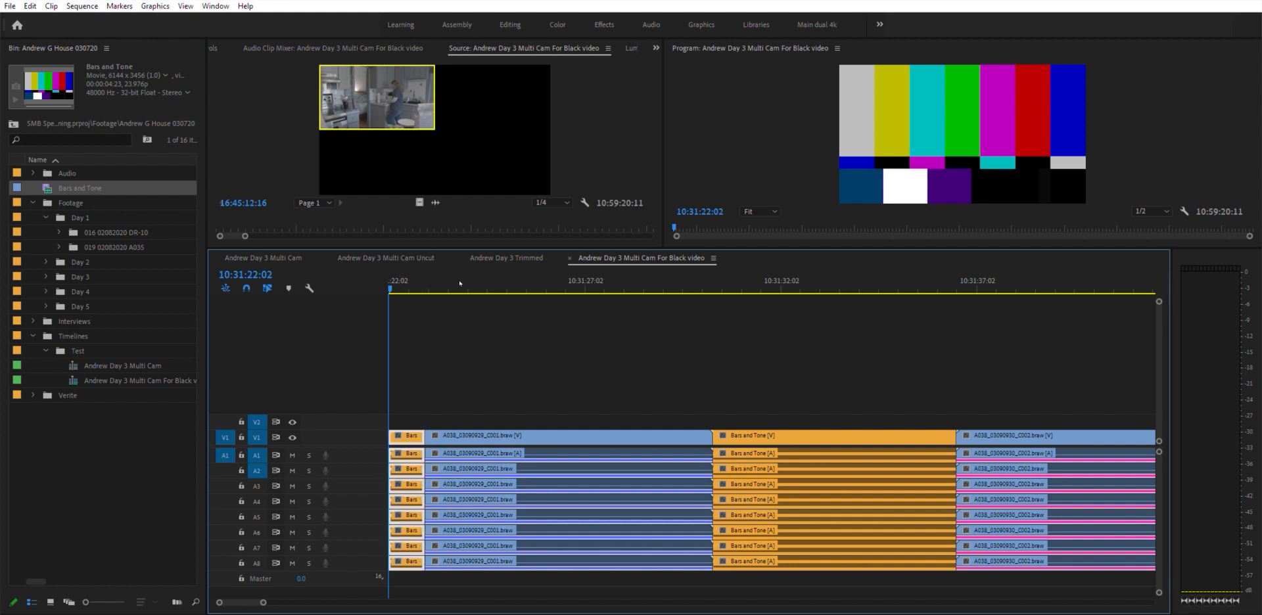
pyautogui.click(640, 321)
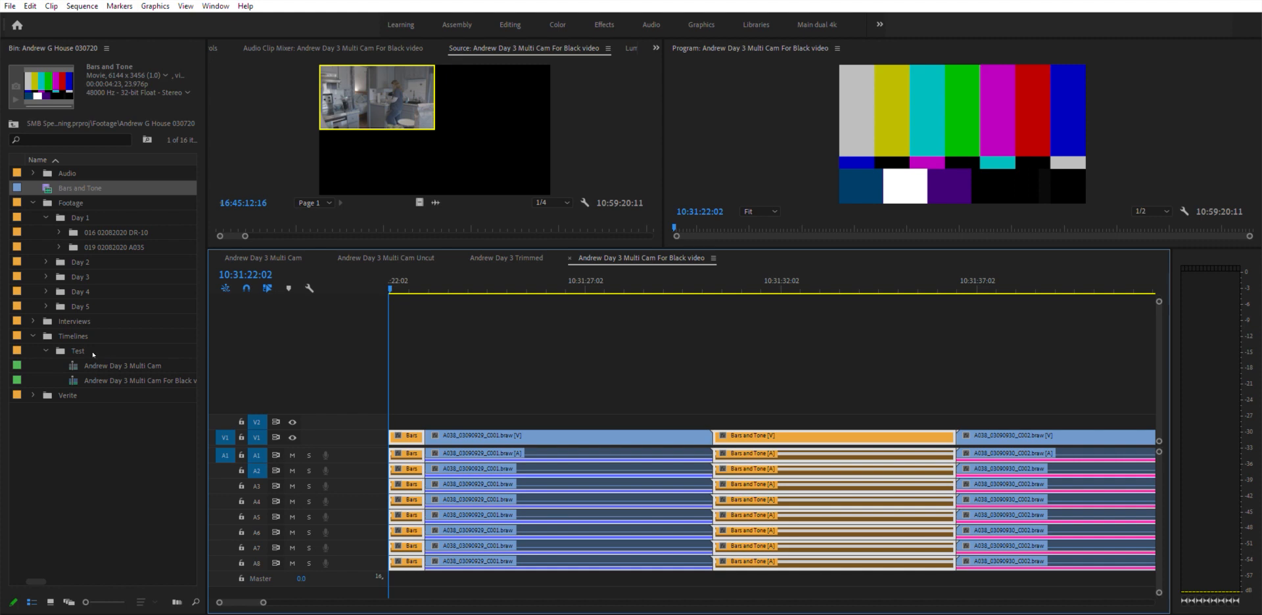
# - Open the Andrew Day 3 Multi Cam sequence and play it around 04:26 with audio track A3 soloed
pyautogui.click(105, 366)
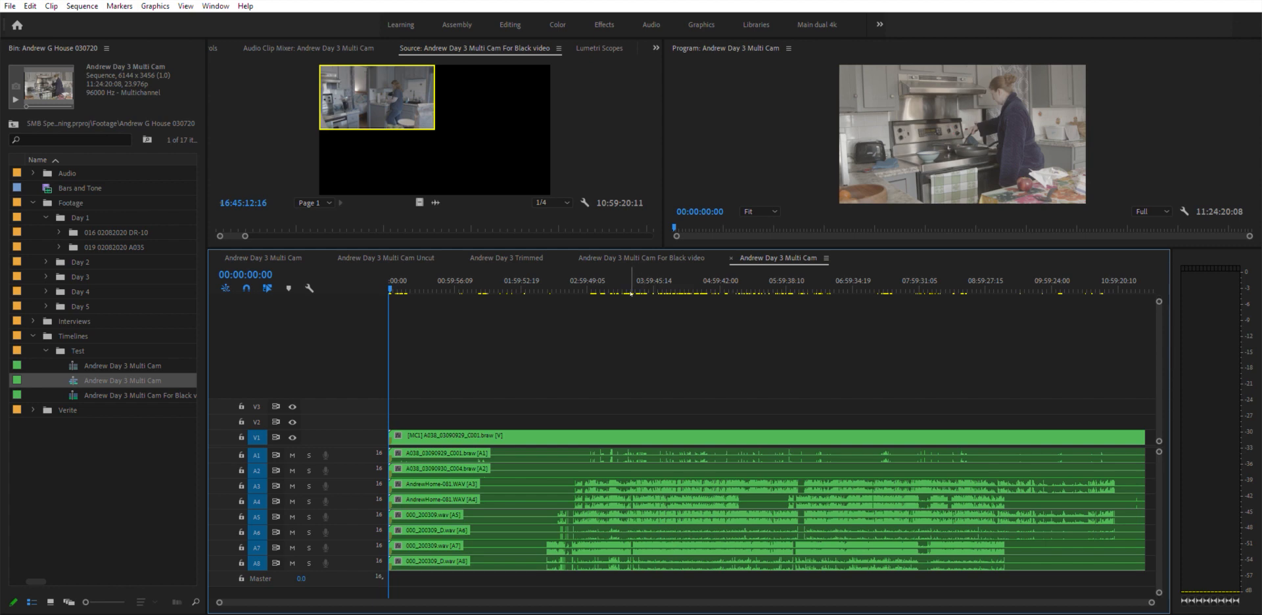
pyautogui.click(677, 282)
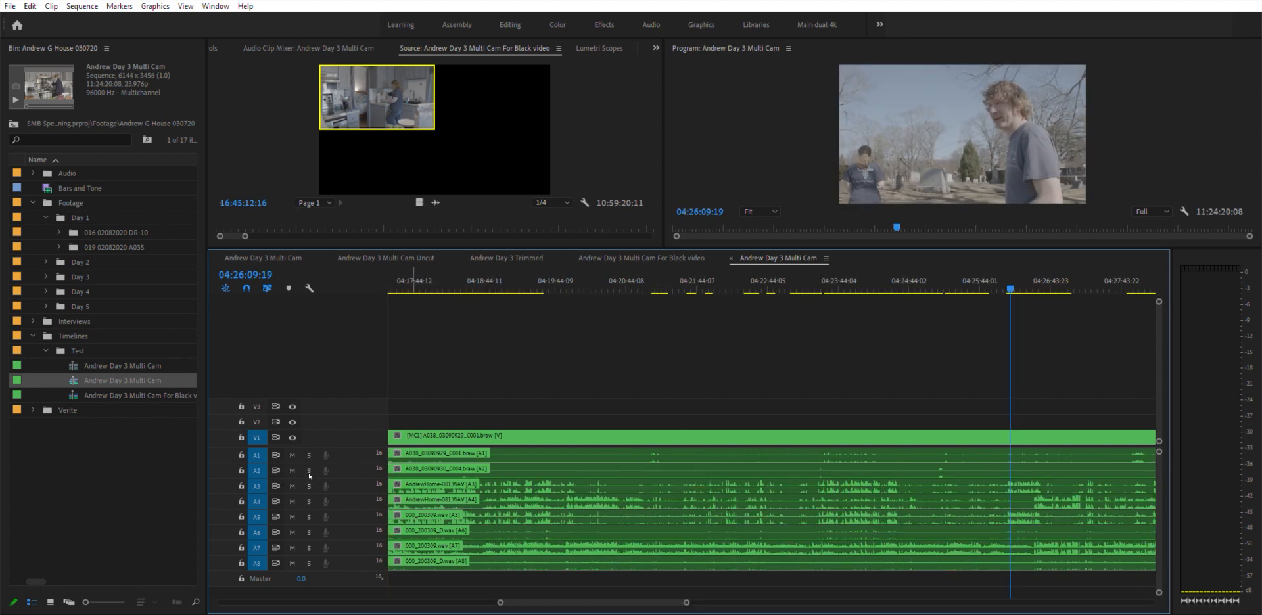
pyautogui.click(309, 486)
pyautogui.press('space')
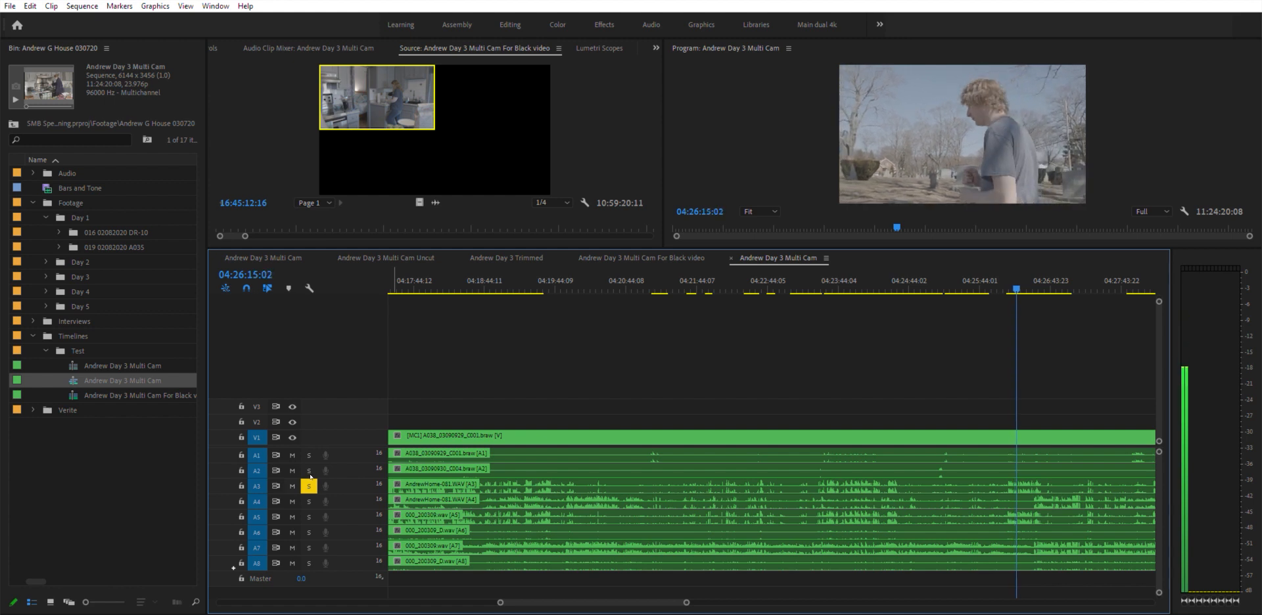
pyautogui.press('space')
# - Play the same section again with only audio track A4 soloed, then clear the solo
pyautogui.click(309, 486)
pyautogui.click(309, 501)
pyautogui.press('space')
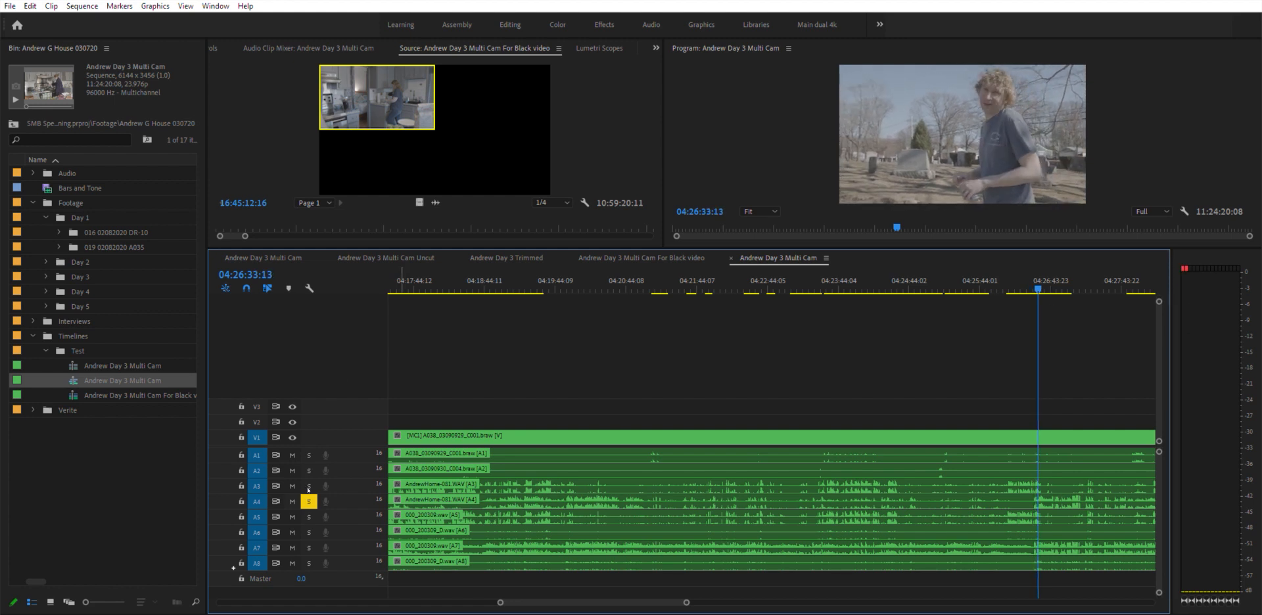
pyautogui.click(309, 502)
pyautogui.press('space')
# - Return to the start of the sequence and zoom out to view its full length
pyautogui.press('Home')
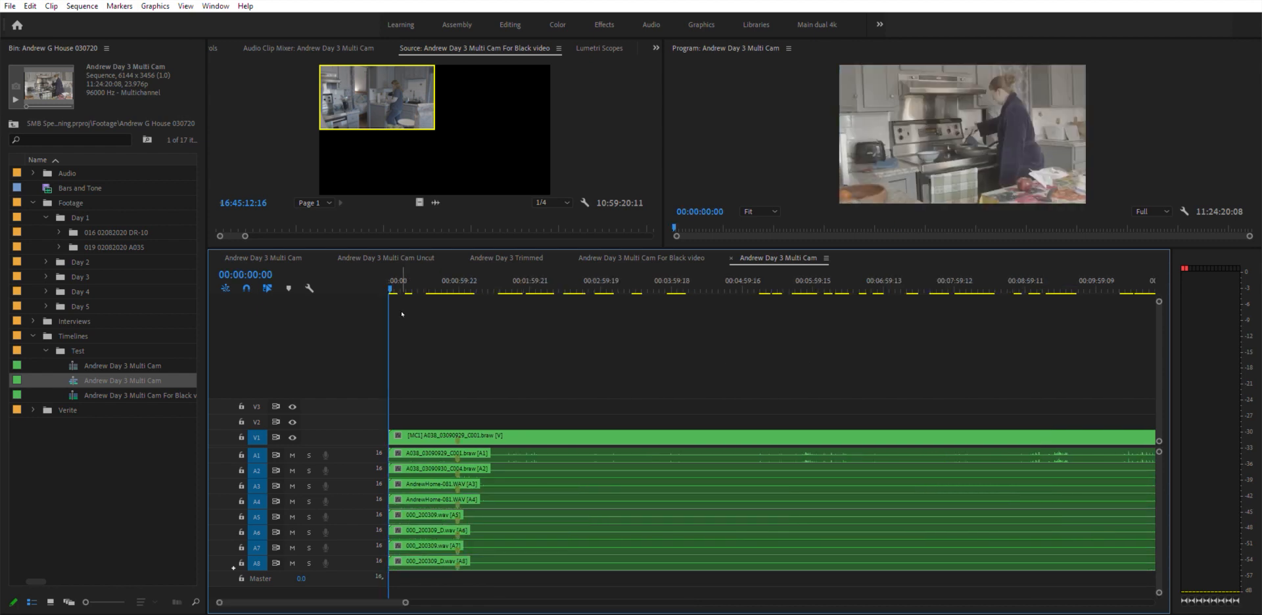
pyautogui.press('\\')
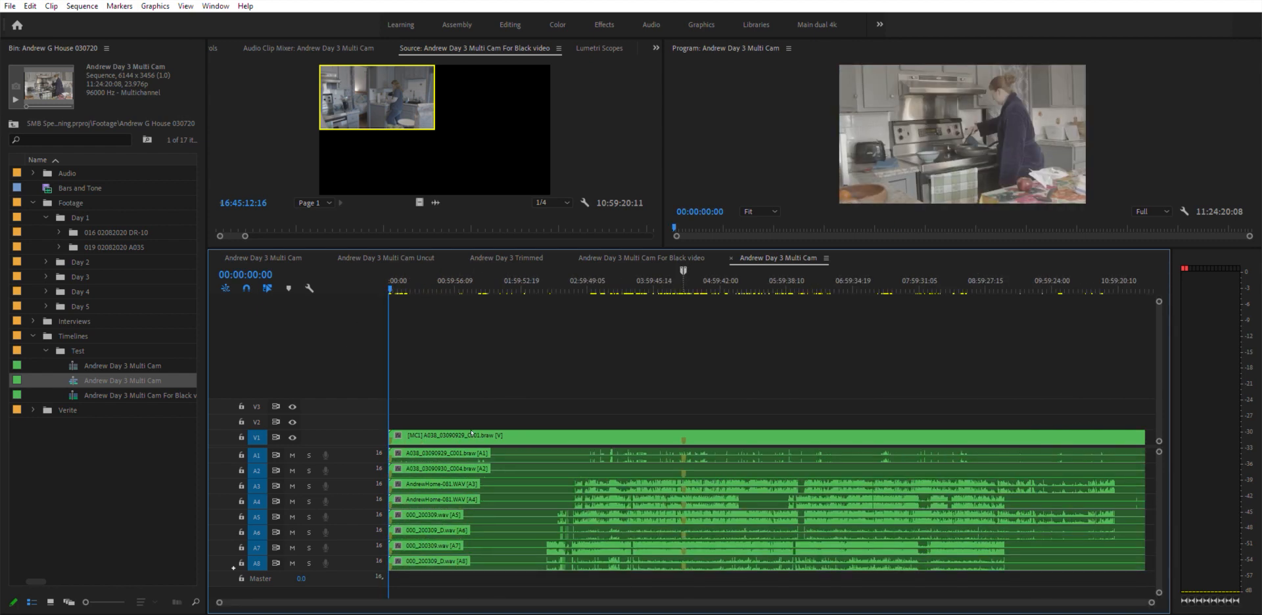
pyautogui.press('=')
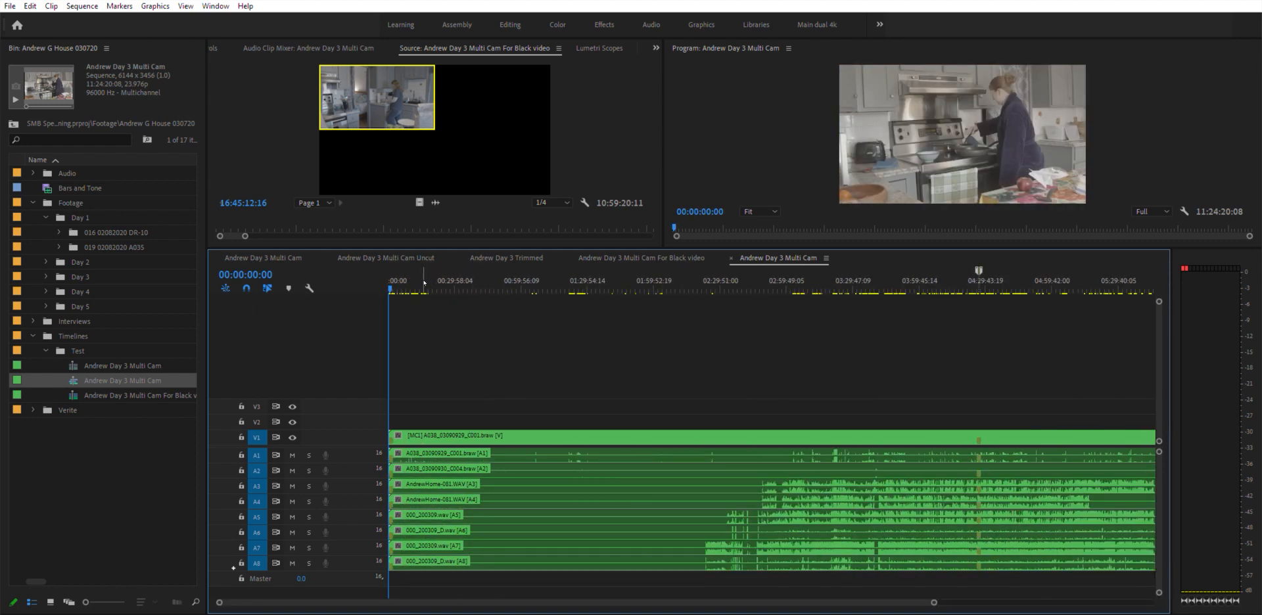
# - Paste the copied clips into the sequence and zoom in to inspect the pasted Bars and Tone segments
pyautogui.press('-')
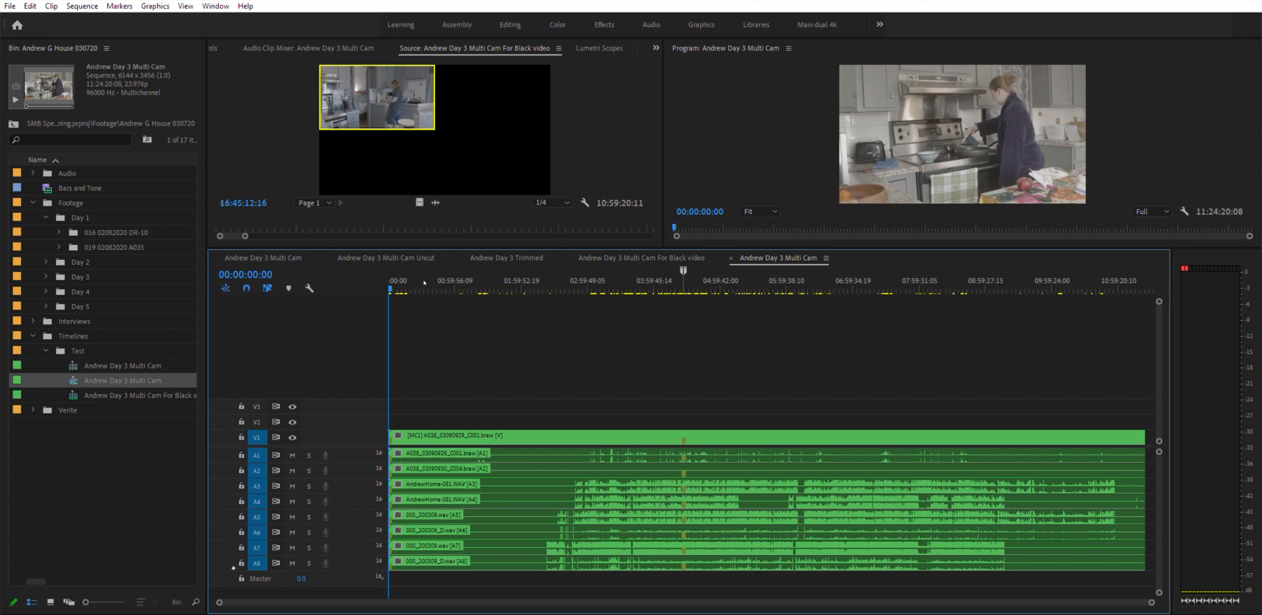
pyautogui.hotkey('ctrl', 'v')
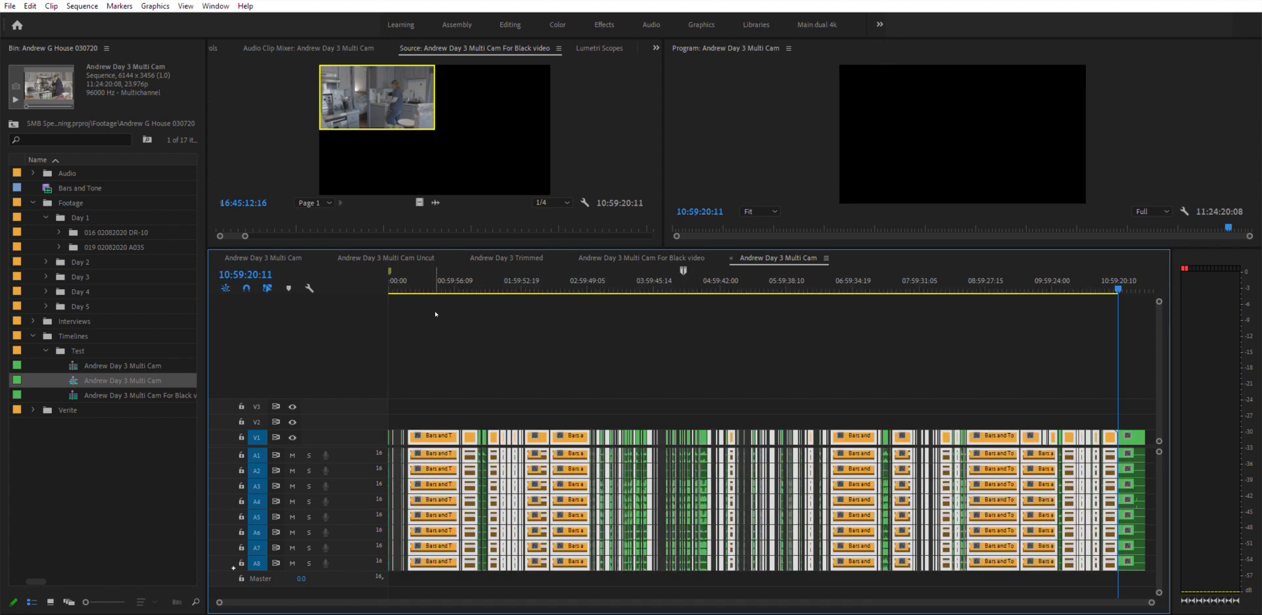
pyautogui.click(449, 271)
pyautogui.press('=')
pyautogui.press('=')
pyautogui.press('=')
pyautogui.press('=')
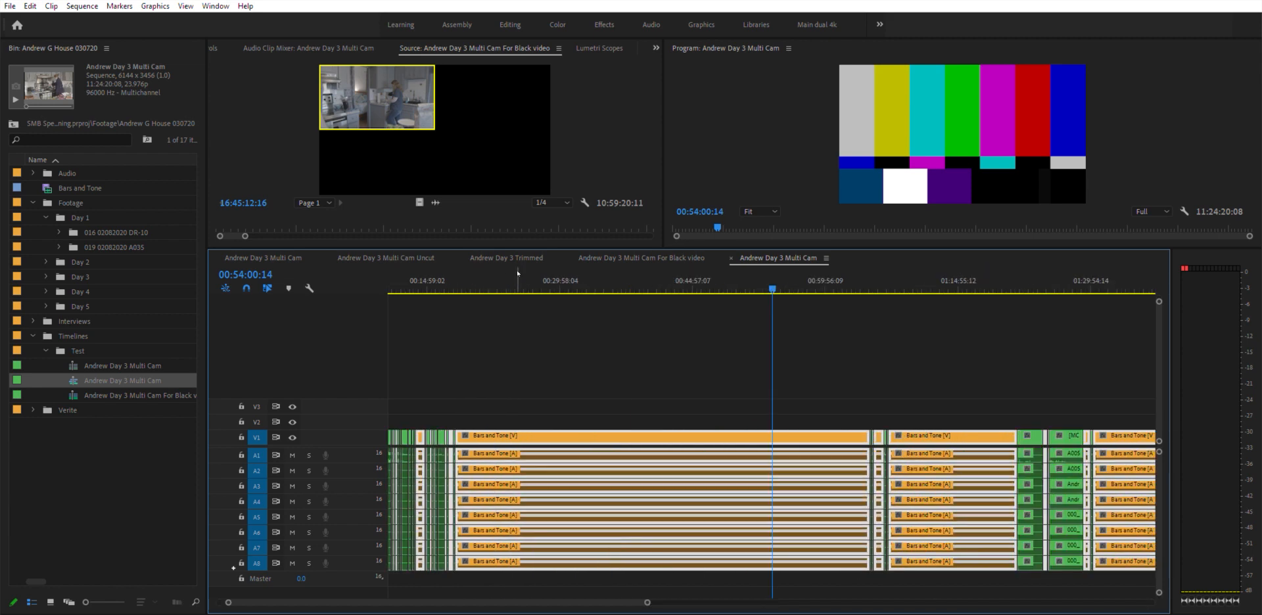
pyautogui.moveTo(960, 271); pyautogui.dragTo(971, 276)
pyautogui.press('=')
pyautogui.press('=')
pyautogui.press('=')
pyautogui.press('=')
pyautogui.press('=')
pyautogui.press('=')
pyautogui.press('=')
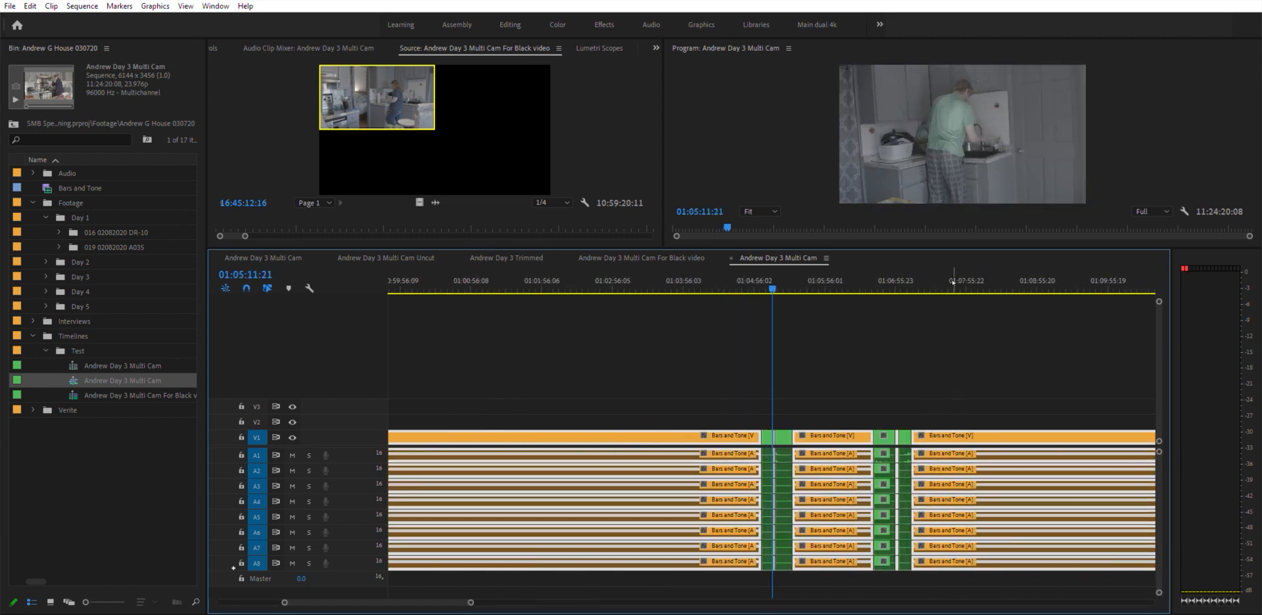
pyautogui.moveTo(761, 279); pyautogui.dragTo(902, 286)
# - Ripple delete the selected clips to shorten the sequence
pyautogui.press('-')
pyautogui.press('-')
pyautogui.press('-')
pyautogui.press('-')
pyautogui.press('-')
pyautogui.press('-')
pyautogui.press('-')
pyautogui.press('-')
pyautogui.press('-')
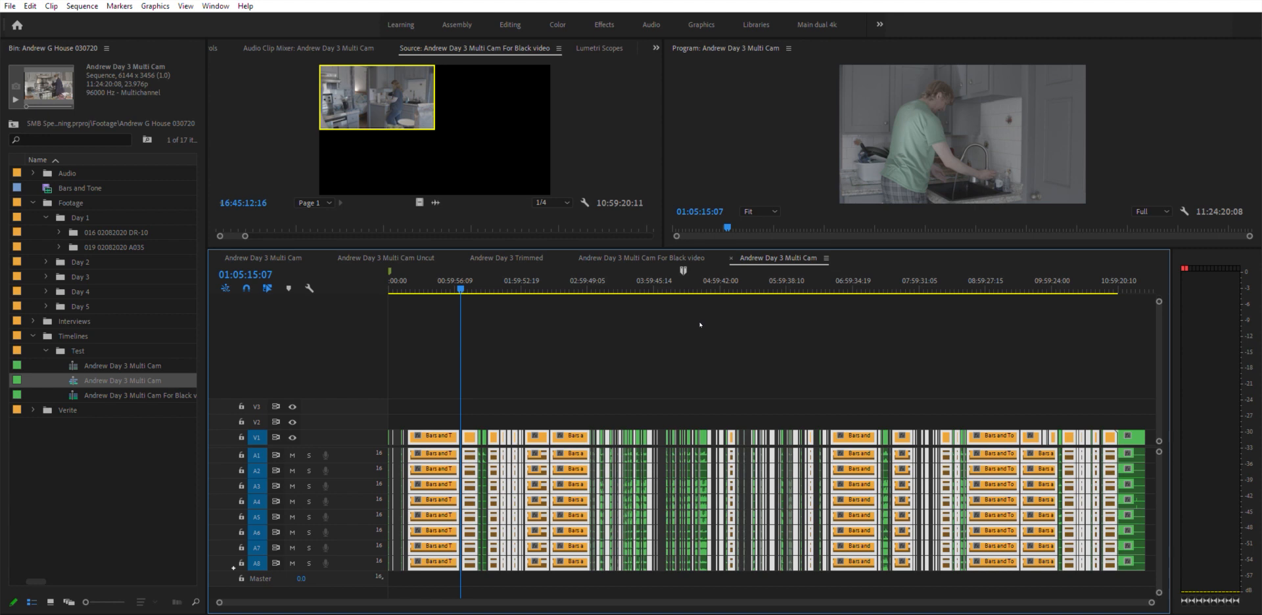
pyautogui.hotkey('shift', 'Delete')
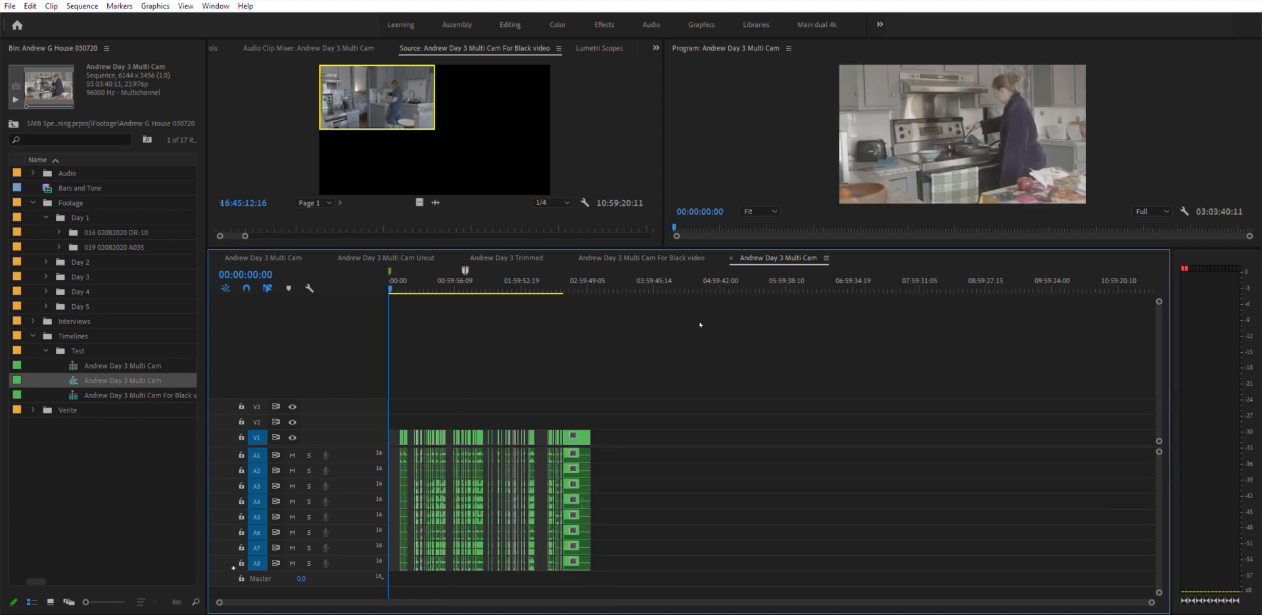
# - Zoom into the sequence around 01:09 and play that section with audio track A3 soloed
pyautogui.press('=')
pyautogui.press('=')
pyautogui.press('=')
pyautogui.press('=')
pyautogui.press('=')
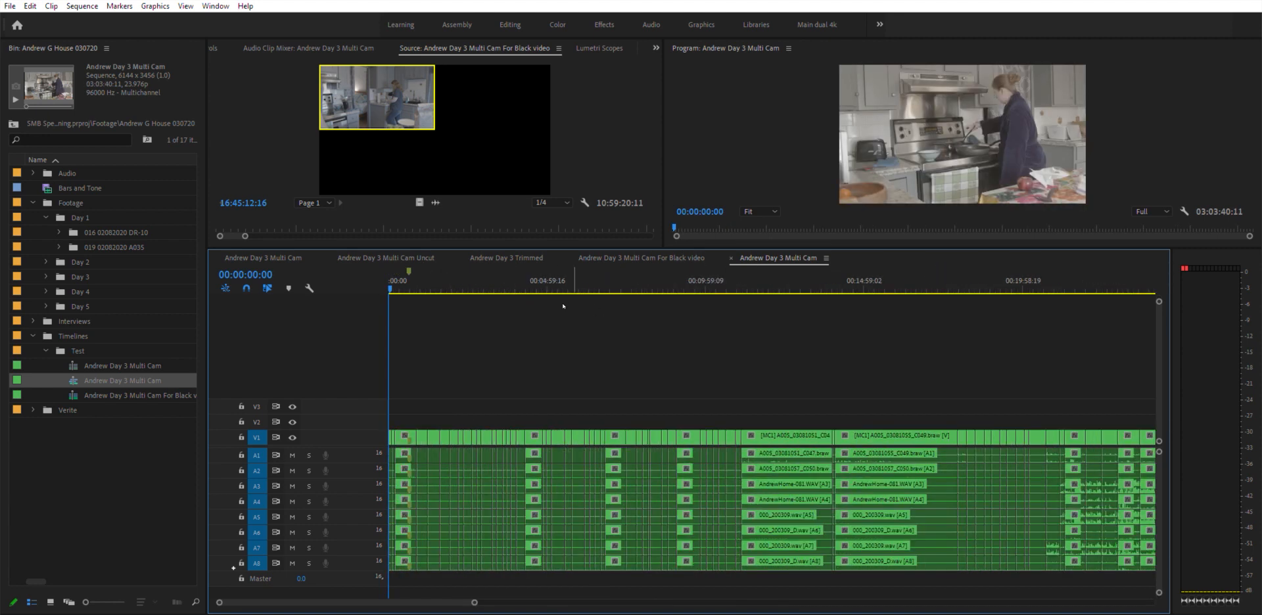
pyautogui.moveTo(427, 287); pyautogui.dragTo(878, 281)
pyautogui.press('-')
pyautogui.press('-')
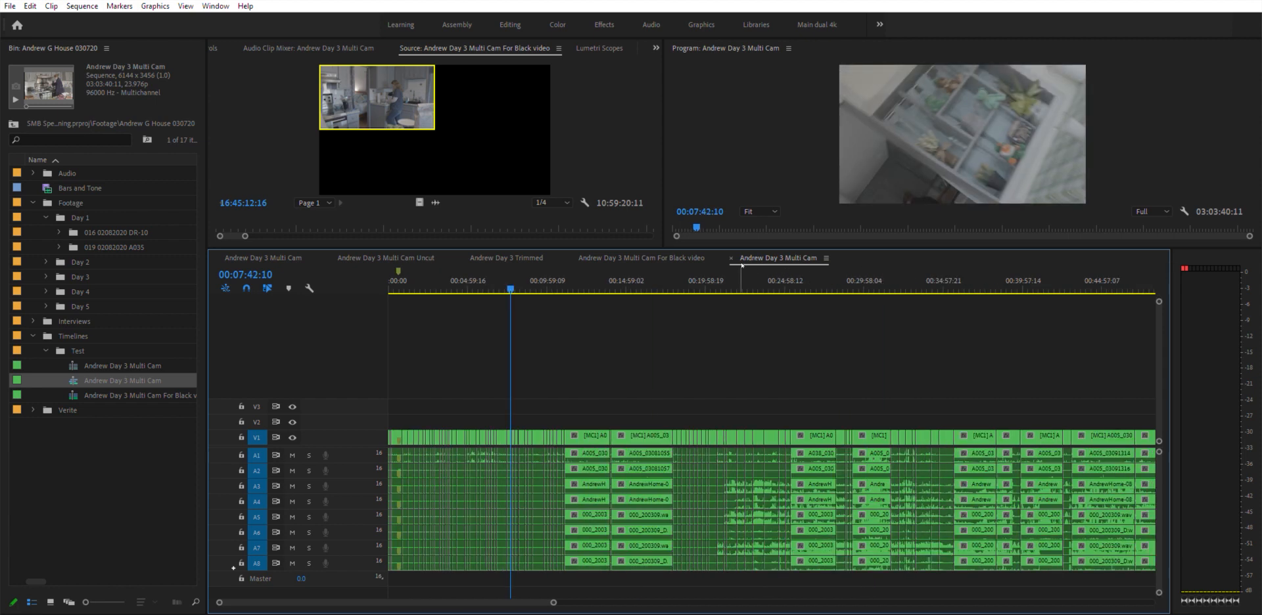
pyautogui.press('-')
pyautogui.press('-')
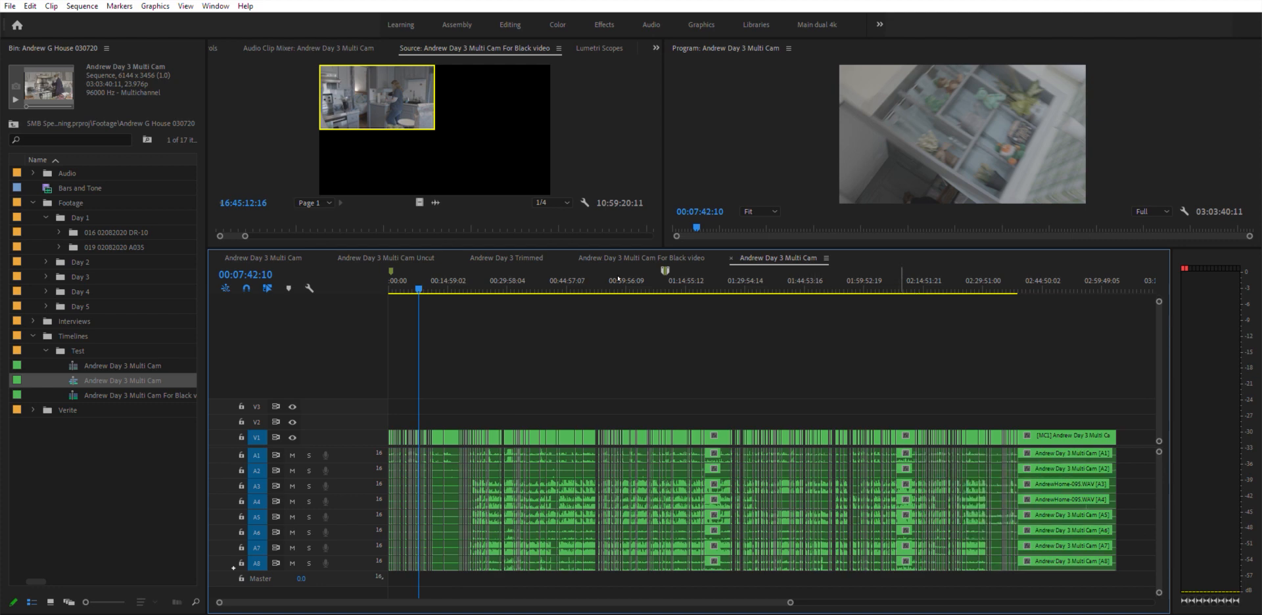
pyautogui.click(665, 275)
pyautogui.press('=')
pyautogui.press('=')
pyautogui.press('=')
pyautogui.press('=')
pyautogui.press('=')
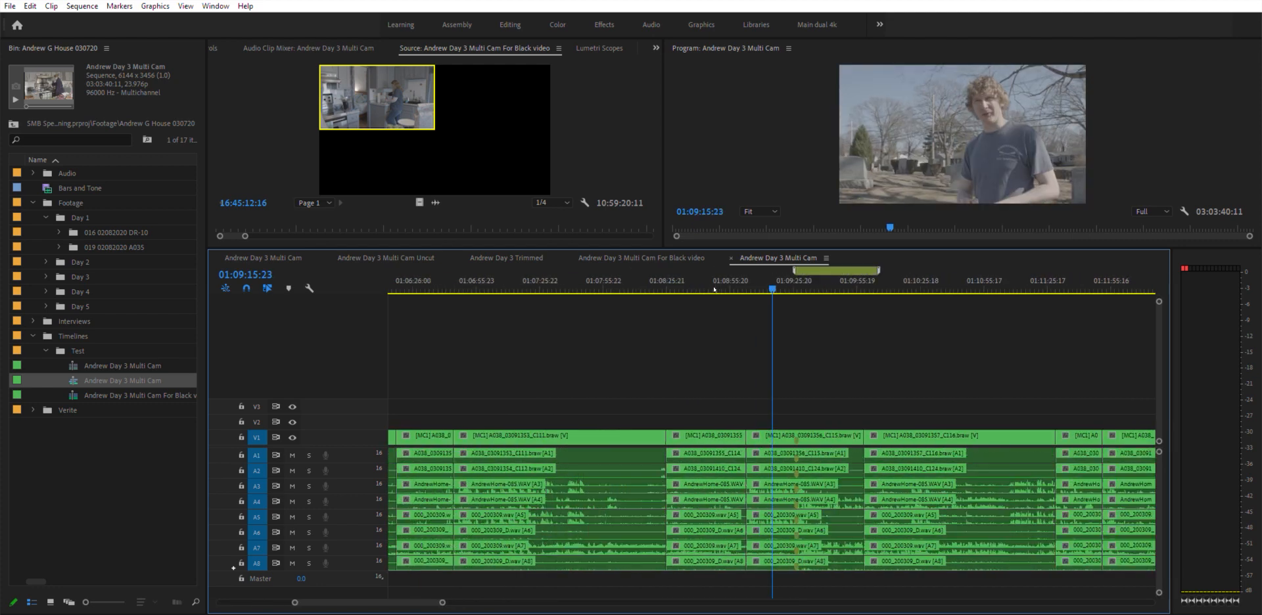
pyautogui.click(814, 279)
pyautogui.press('=')
pyautogui.press('=')
pyautogui.click(701, 279)
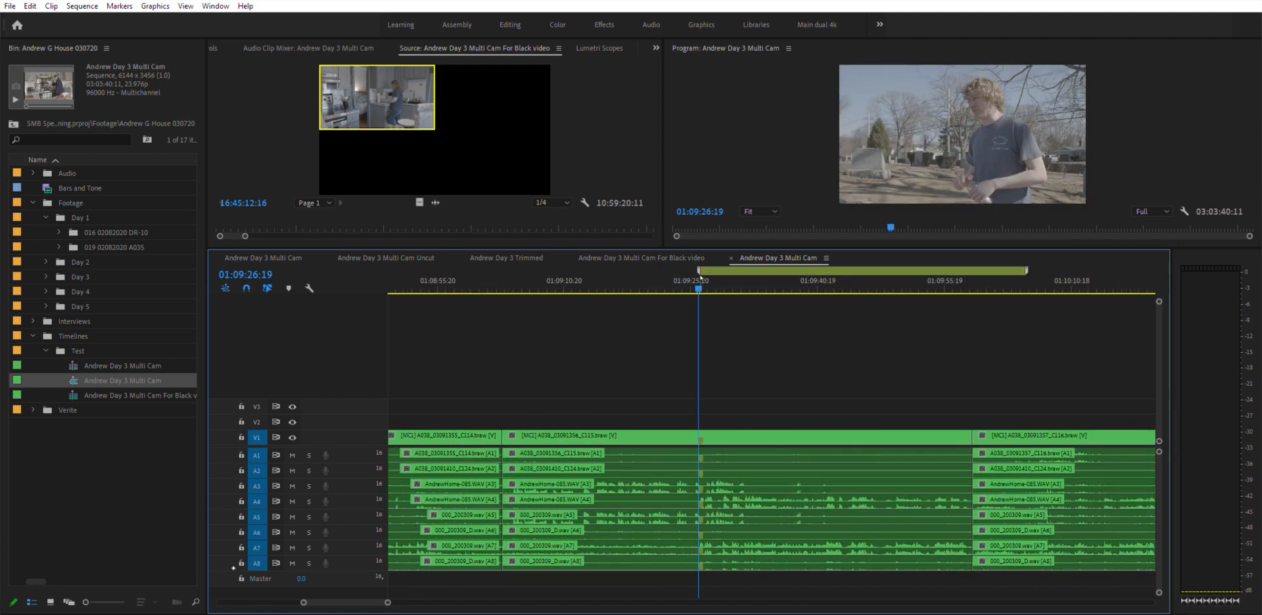
pyautogui.click(309, 486)
pyautogui.click(642, 278)
pyautogui.moveTo(643, 278); pyautogui.dragTo(622, 276)
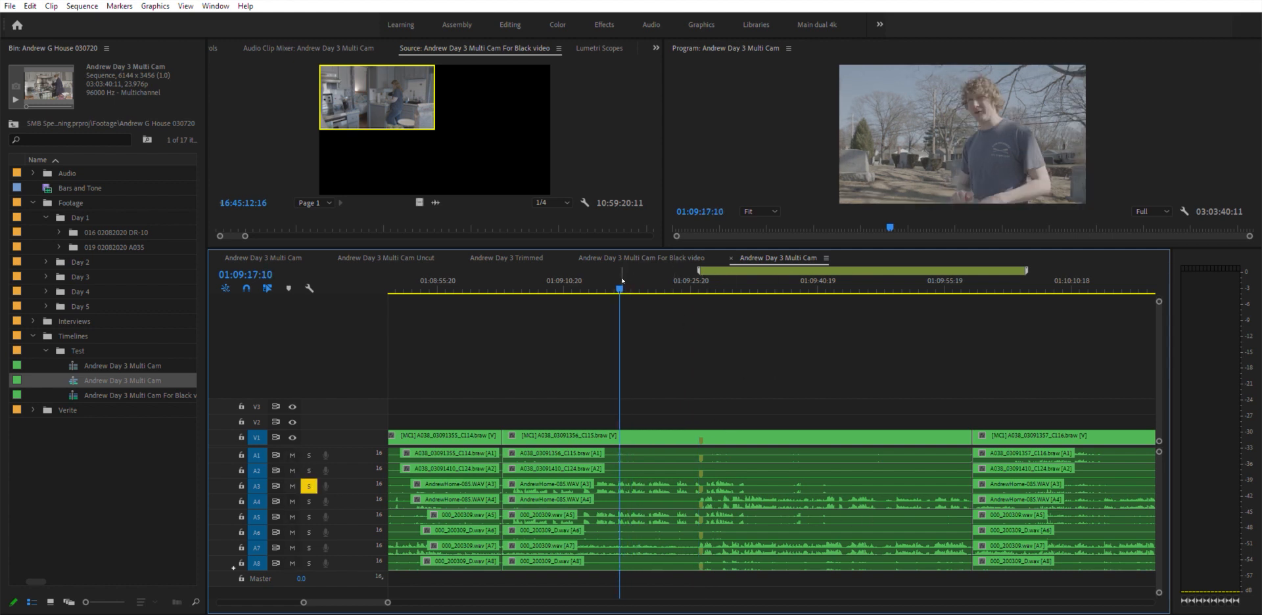
pyautogui.press('space')
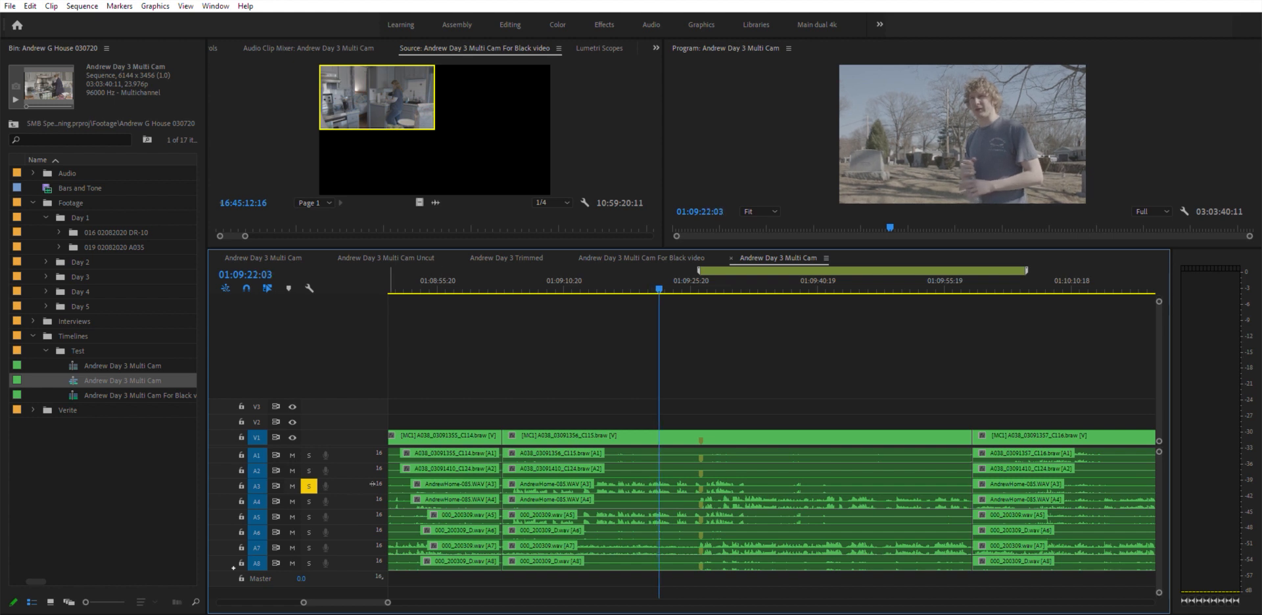
# - Move the solo from audio track A3 to A4 and place the playhead near 01:09:28
pyautogui.click(310, 486)
pyautogui.click(309, 502)
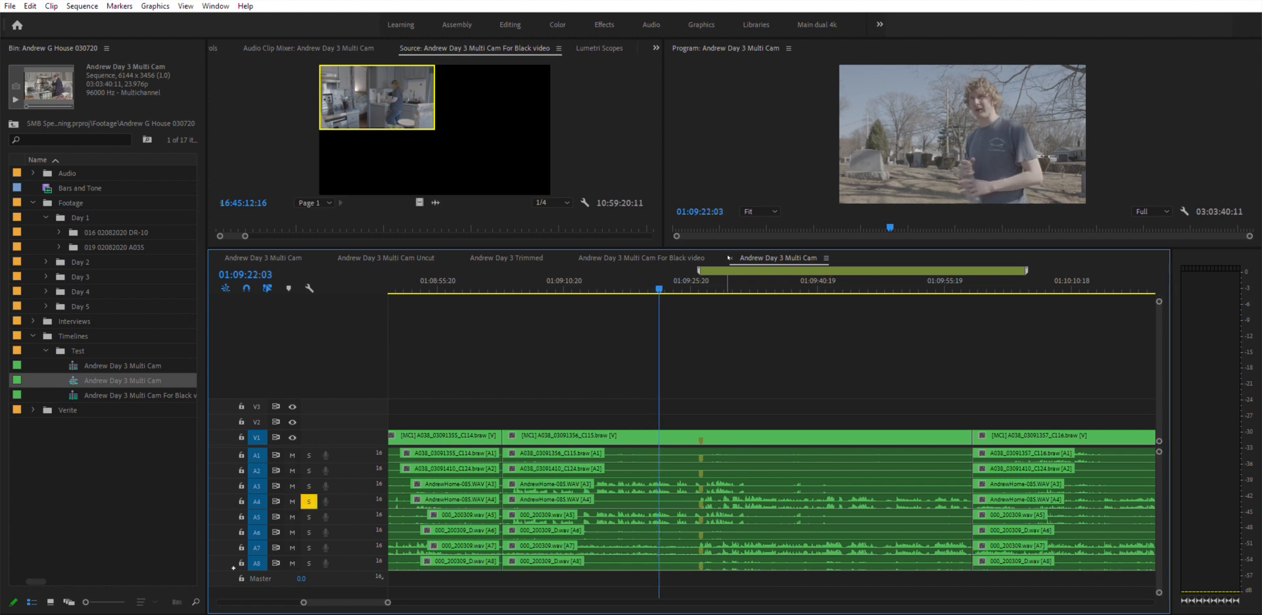
pyautogui.click(705, 281)
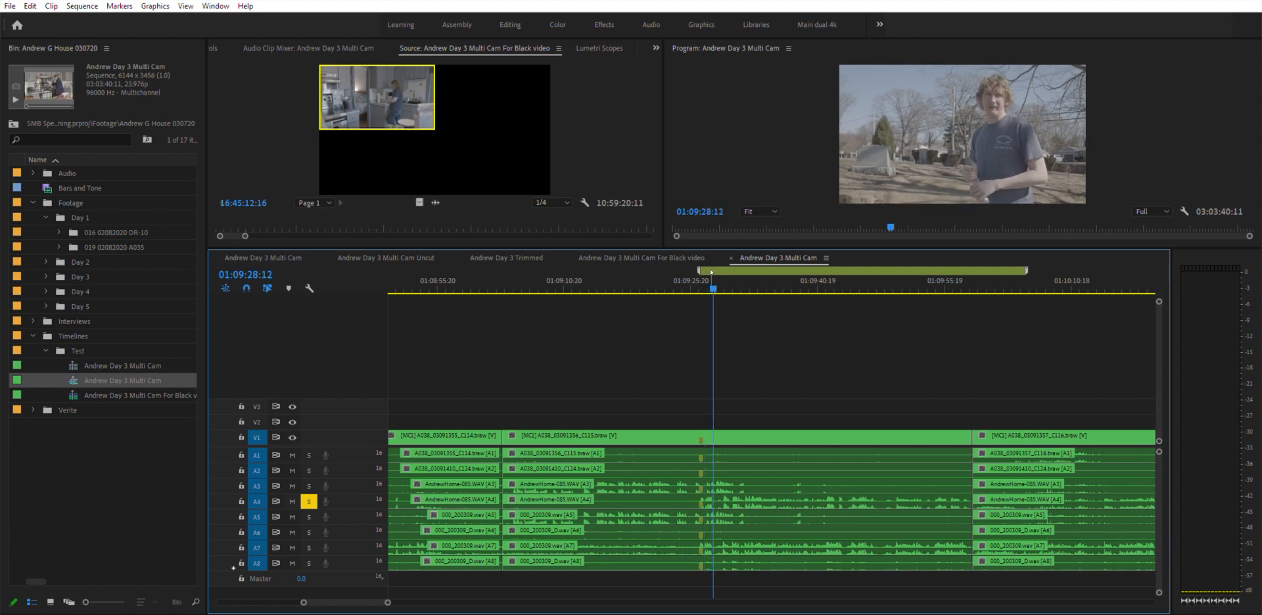
# - Fit the whole sequence in view and delete all clips after about 01:14
pyautogui.press('\\')
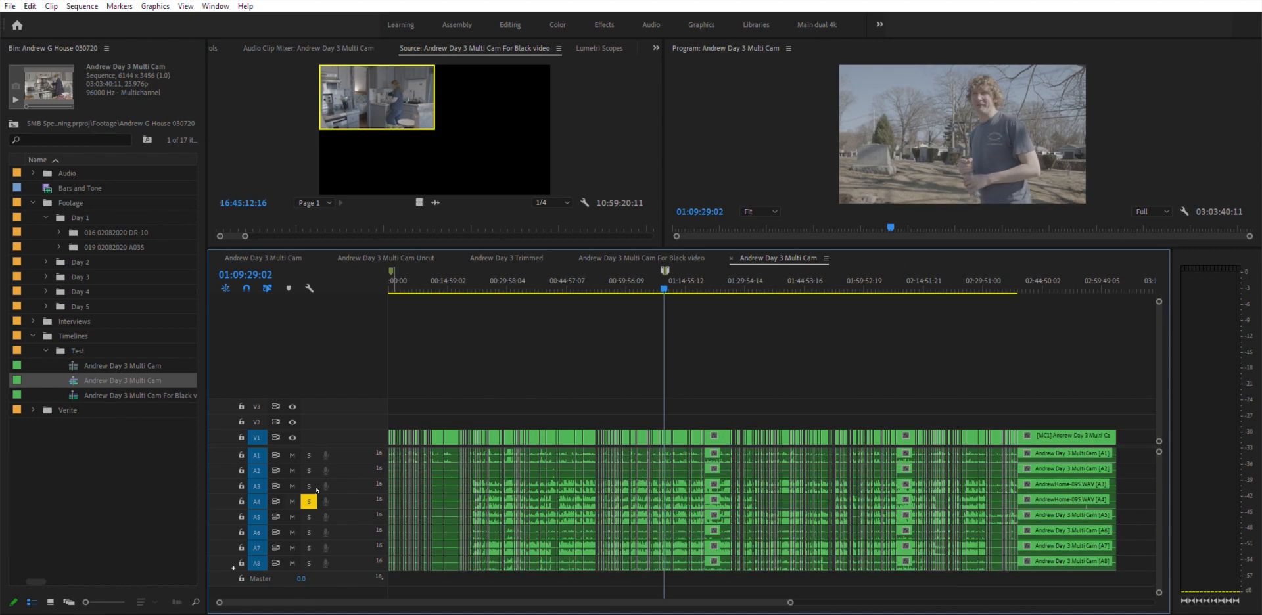
pyautogui.moveTo(697, 421); pyautogui.dragTo(1156, 596)
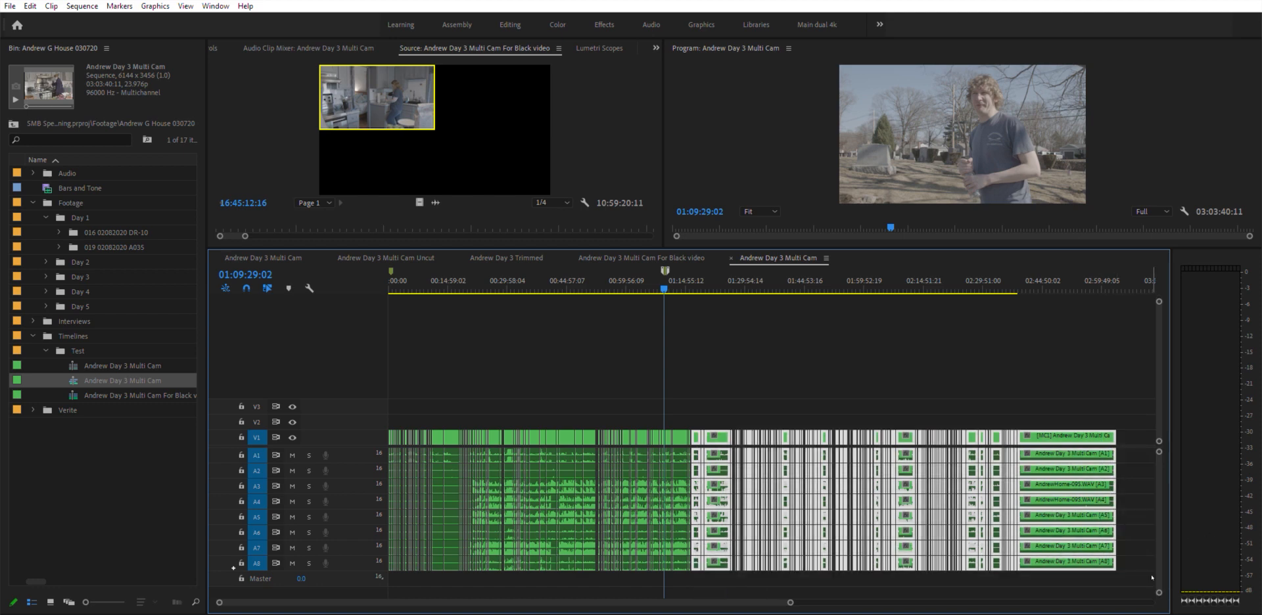
pyautogui.press('Delete')
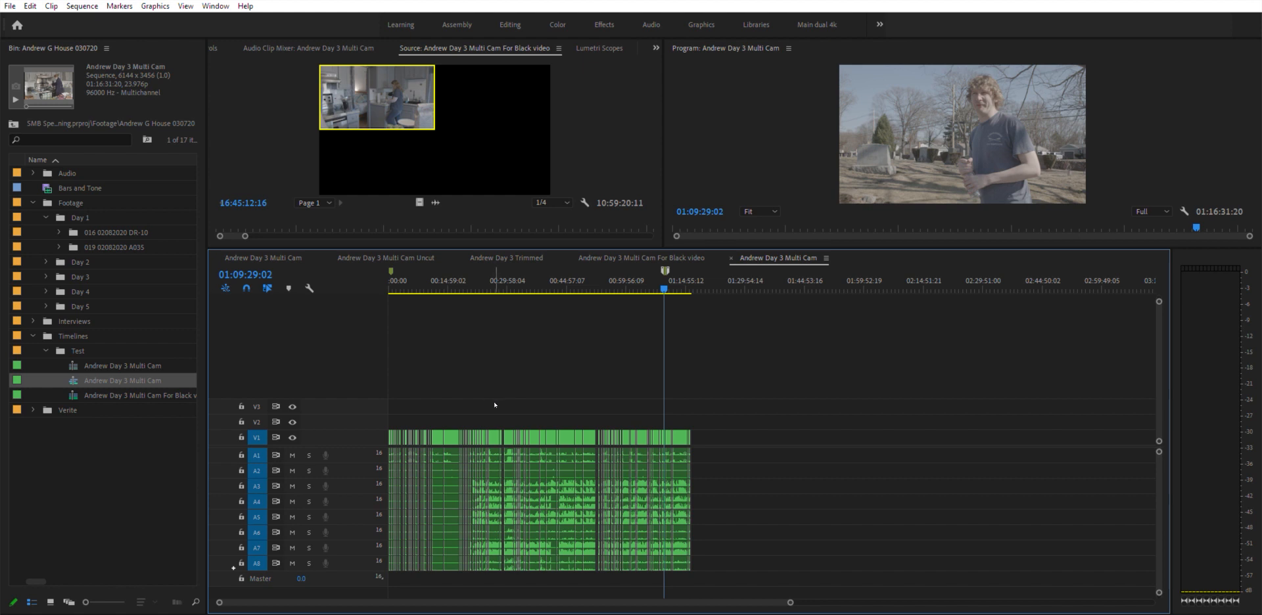
# - Delete all clips from the start of the sequence up to about 00:59
pyautogui.moveTo(494, 414); pyautogui.dragTo(387, 579)
pyautogui.press('Delete')
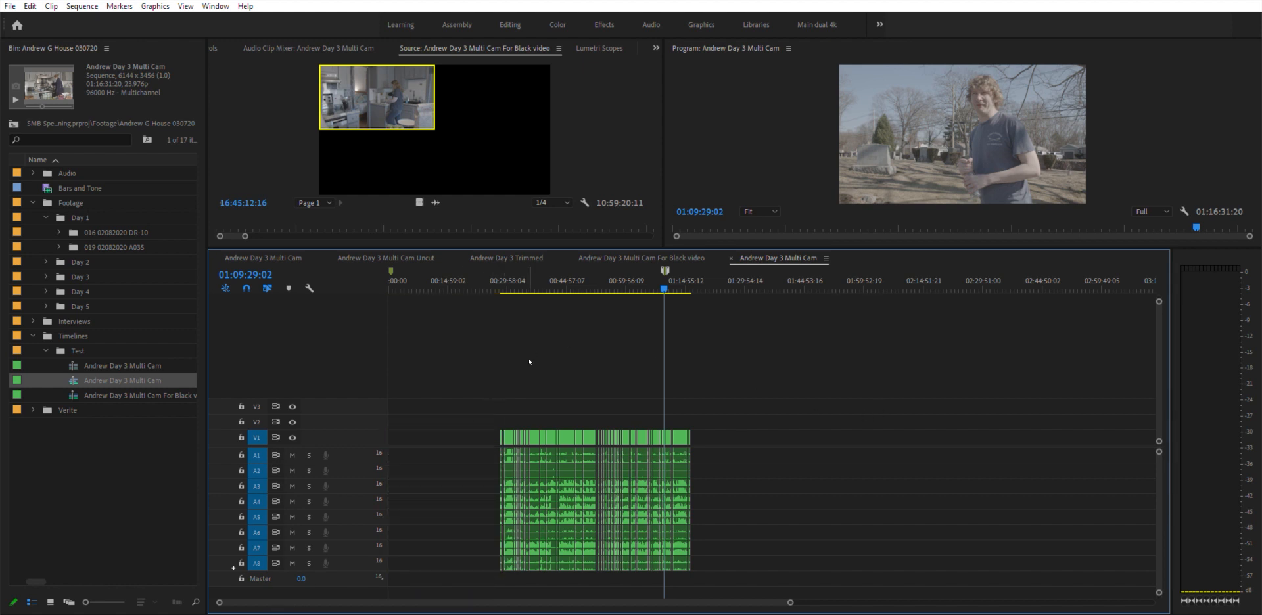
pyautogui.moveTo(435, 397); pyautogui.dragTo(598, 600)
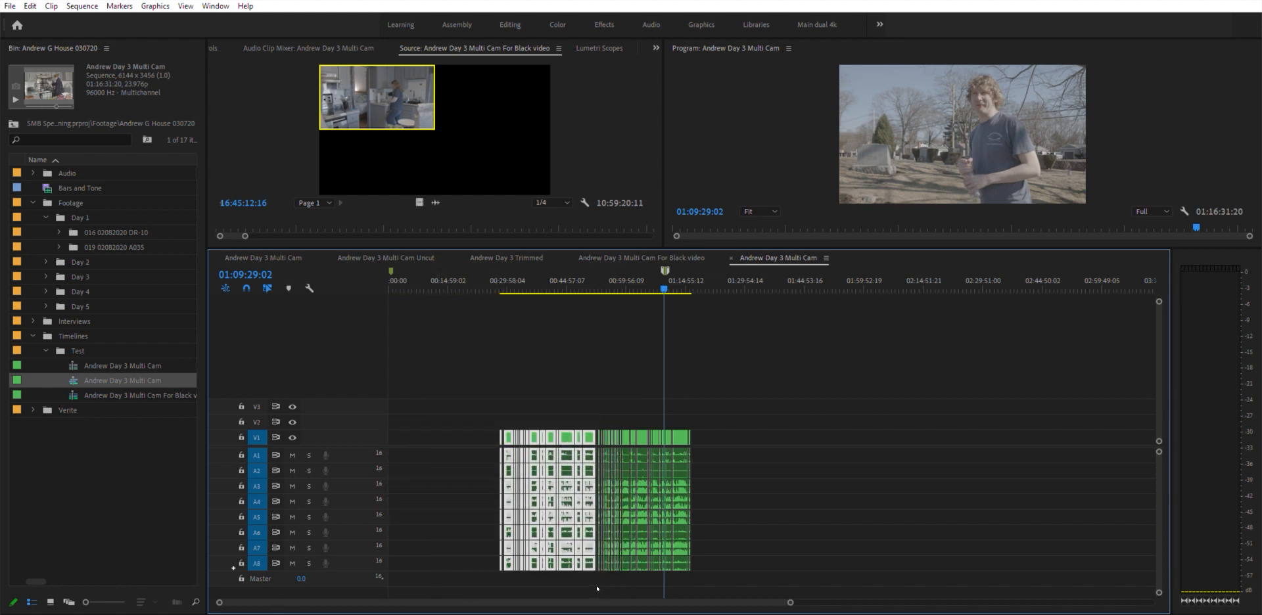
pyautogui.press('Delete')
# - Zoom in near 01:09 and play the section with audio track A3 soloed
pyautogui.press('=')
pyautogui.press('=')
pyautogui.press('=')
pyautogui.press('=')
pyautogui.press('=')
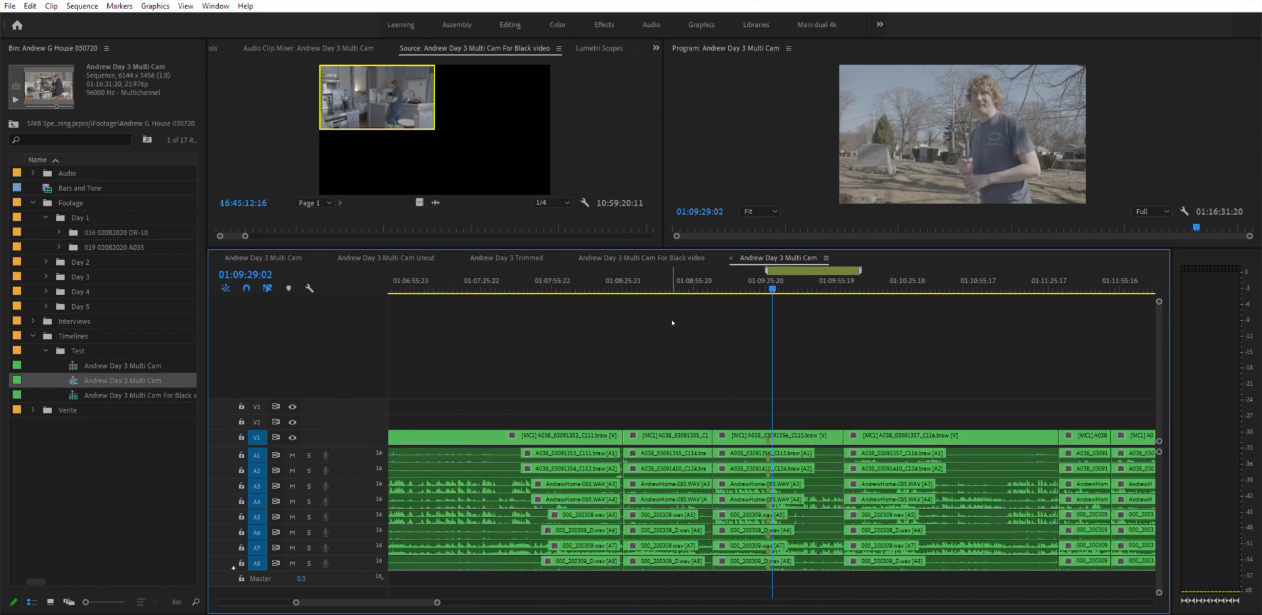
pyautogui.click(735, 284)
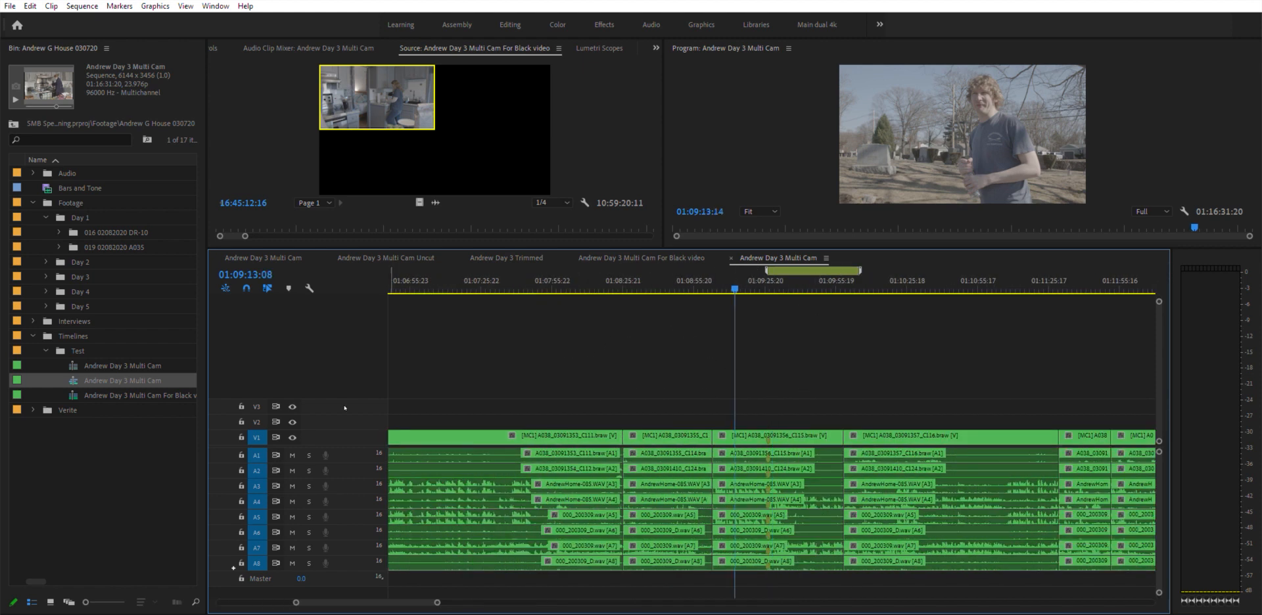
pyautogui.click(309, 486)
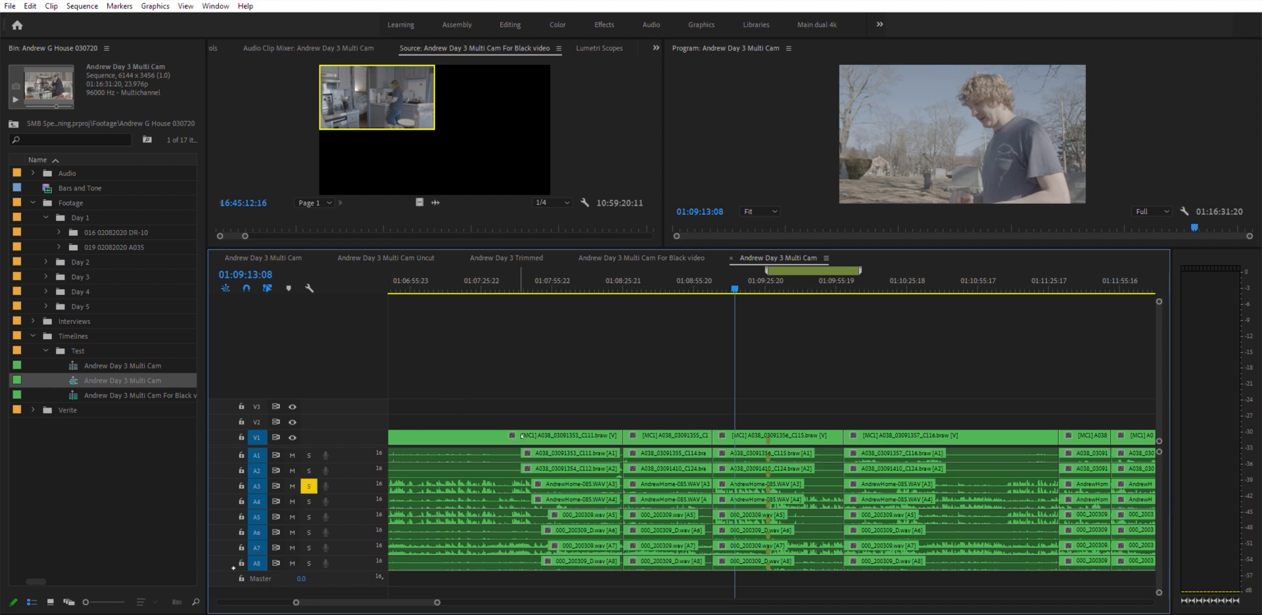
pyautogui.press('space')
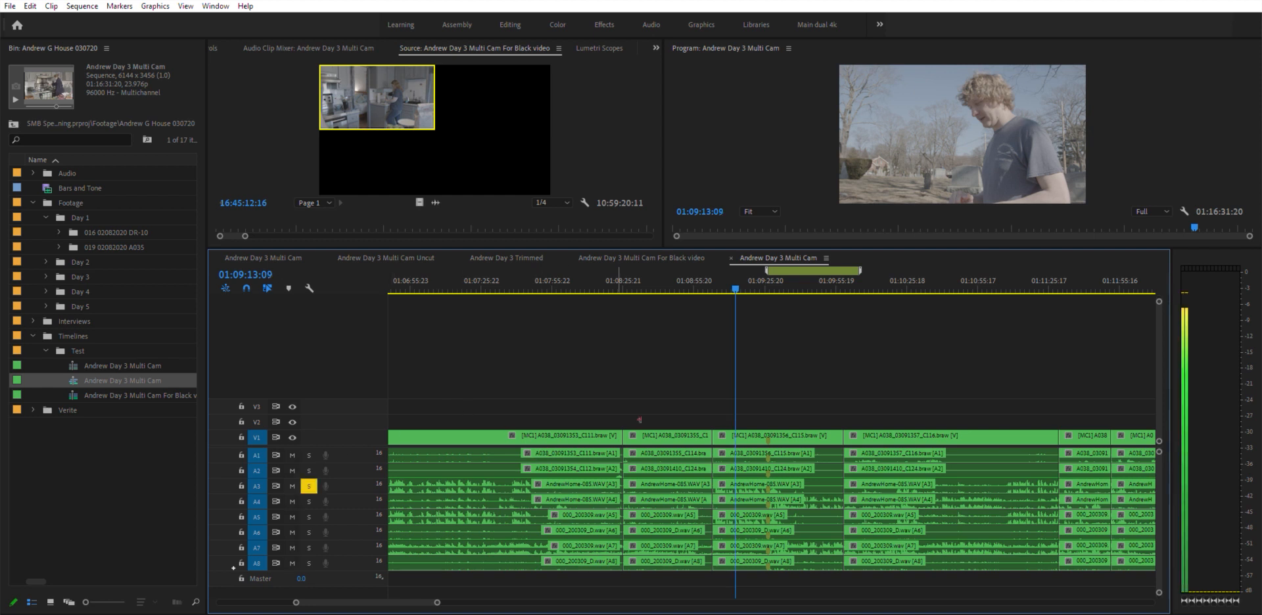
# - Switch the solo to audio track A4 and play the same section again
pyautogui.click(309, 486)
pyautogui.press('space')
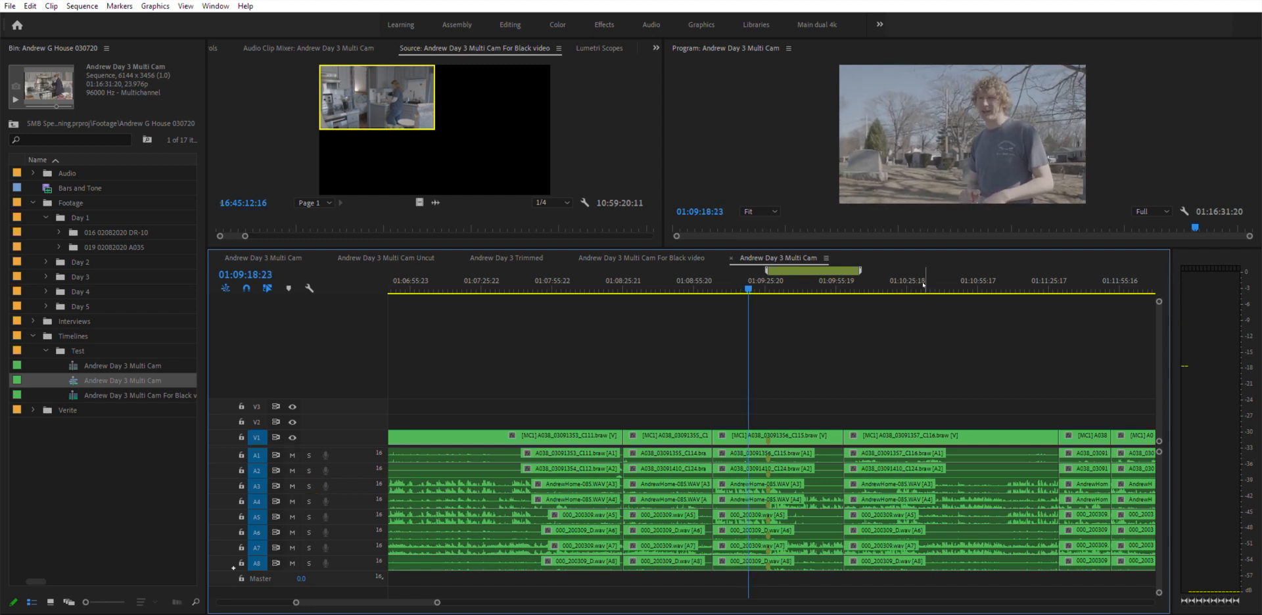
pyautogui.click(768, 281)
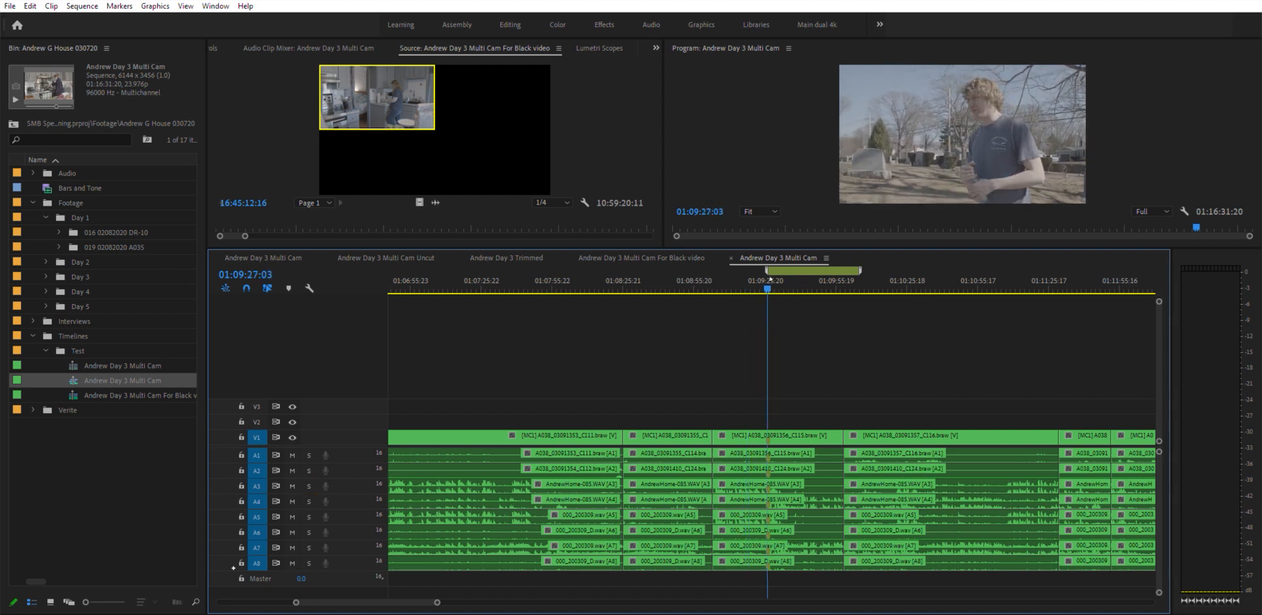
pyautogui.click(309, 501)
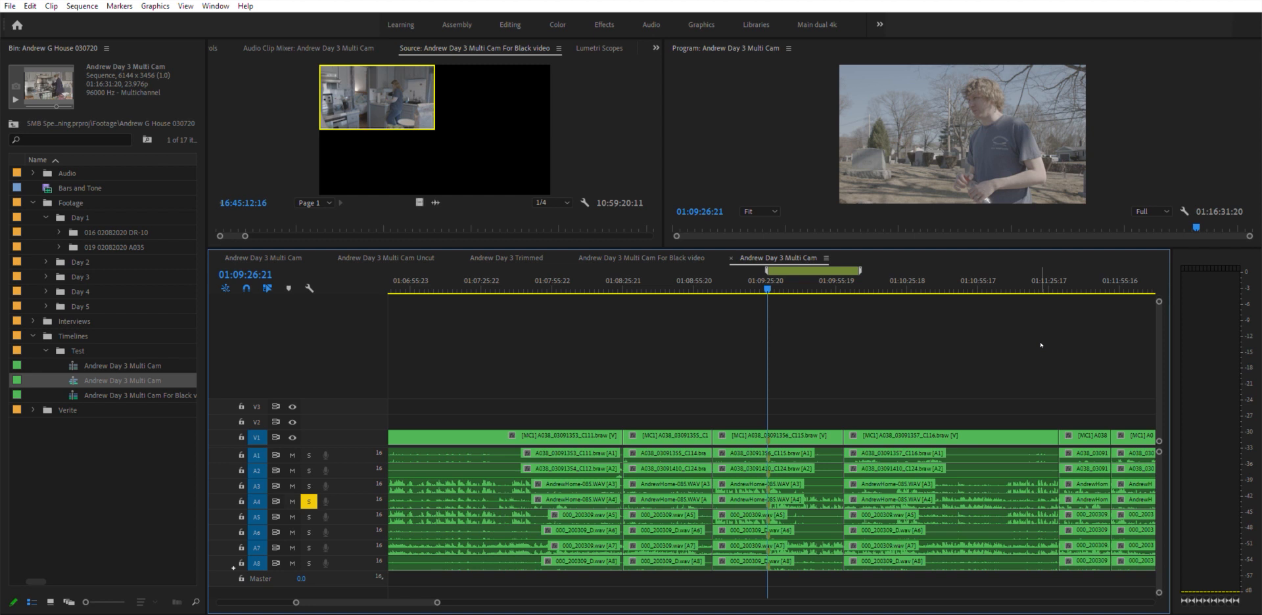
pyautogui.press('space')
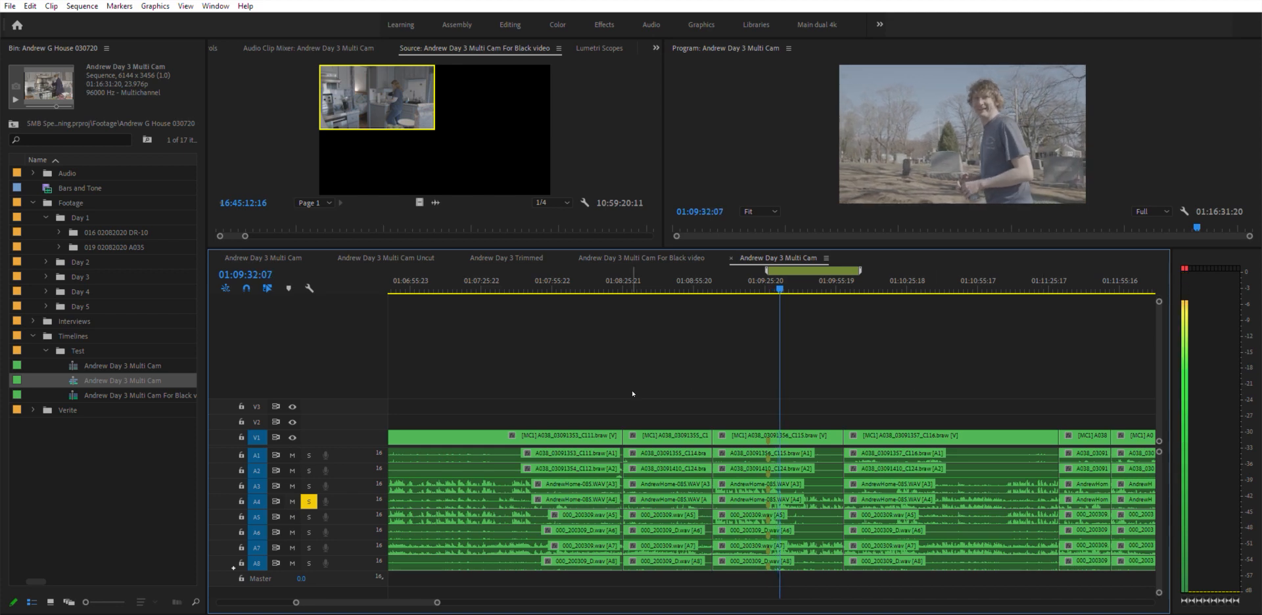
pyautogui.press('space')
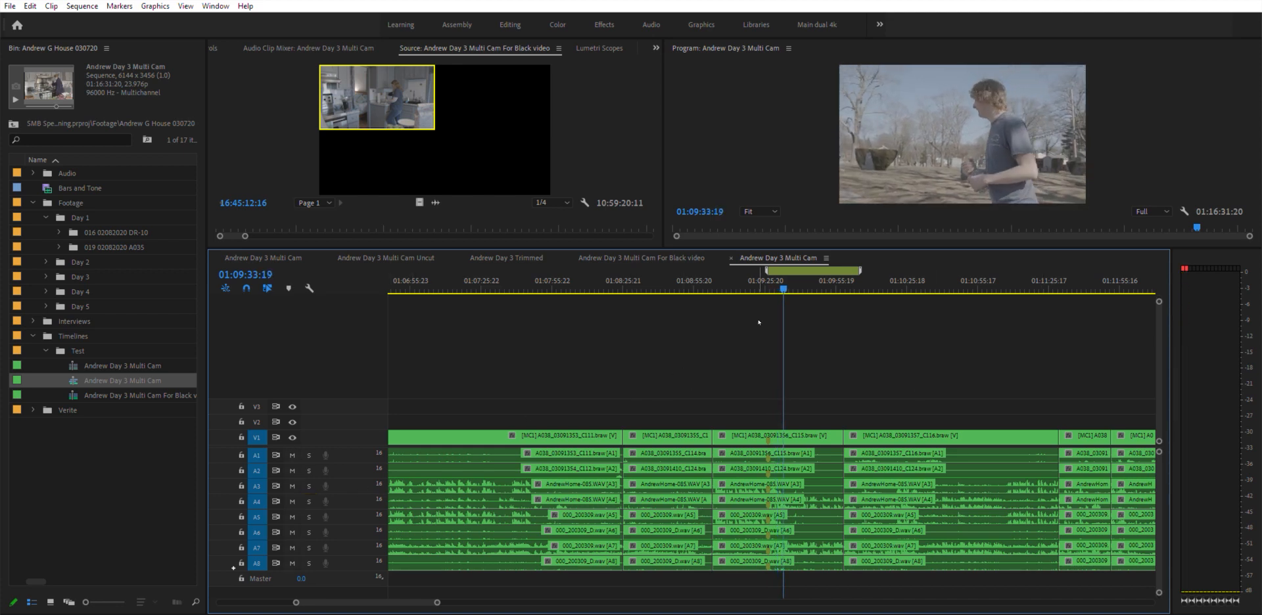
# - Undo the clip deletions to restore the full sequence, then view its whole length
pyautogui.press('-')
pyautogui.press('-')
pyautogui.press('-')
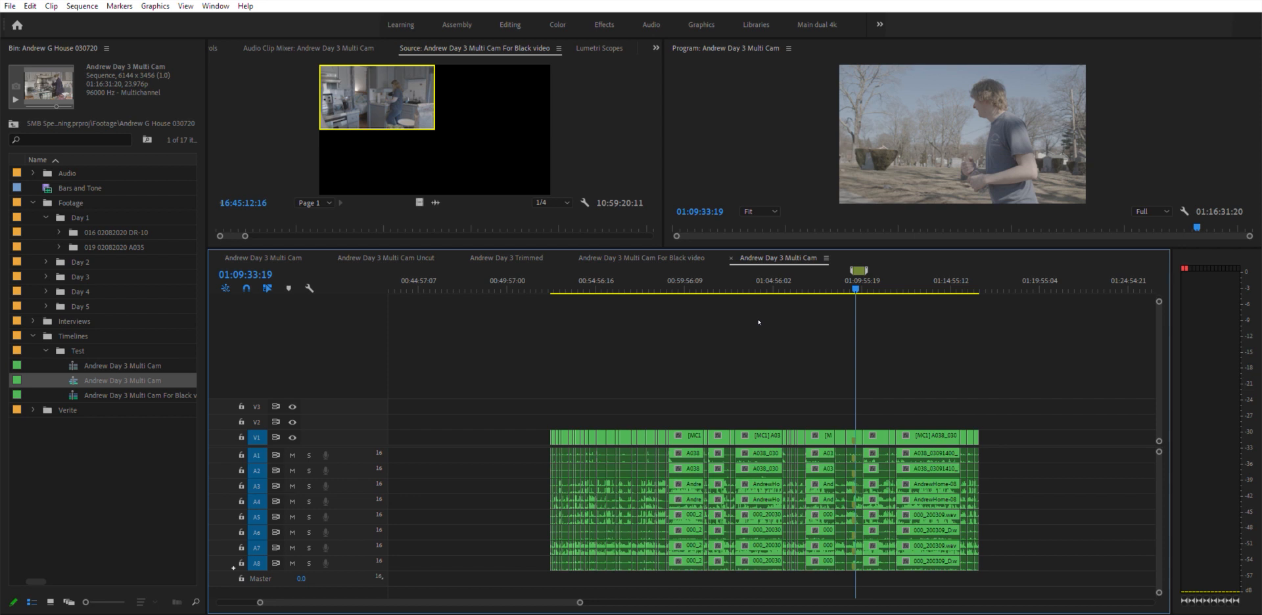
pyautogui.hotkey('alt', '4')
pyautogui.hotkey('alt', '4')
pyautogui.hotkey('alt', '3')
pyautogui.hotkey('alt', '3')
pyautogui.hotkey('ctrl', 'z')
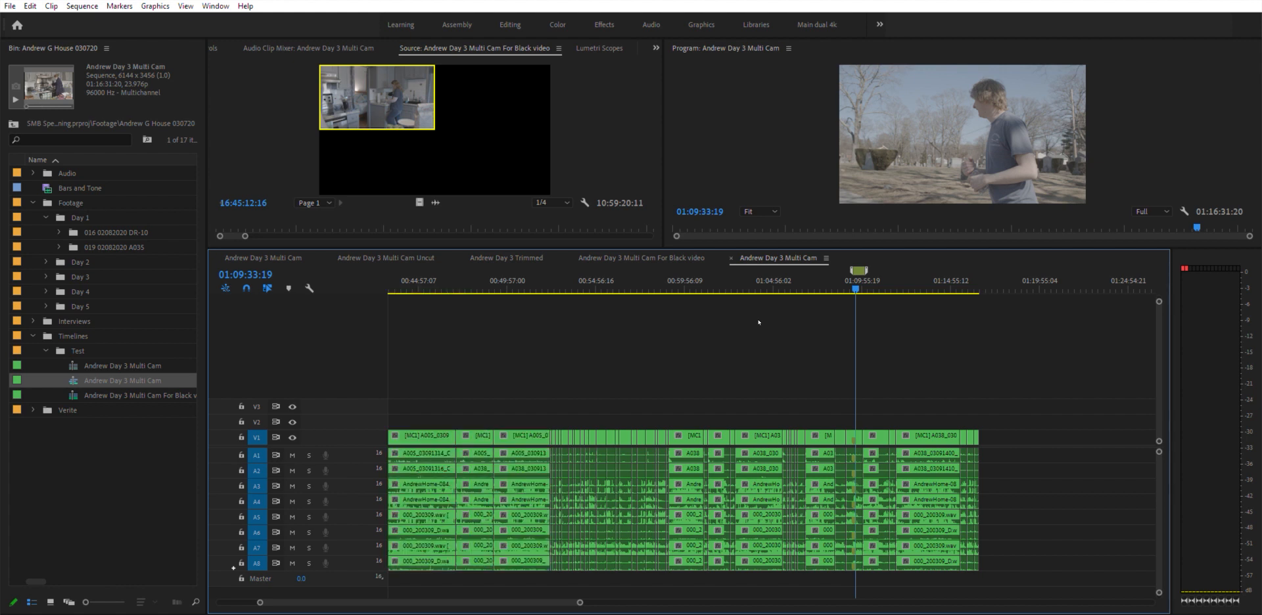
pyautogui.hotkey('ctrl', 'z')
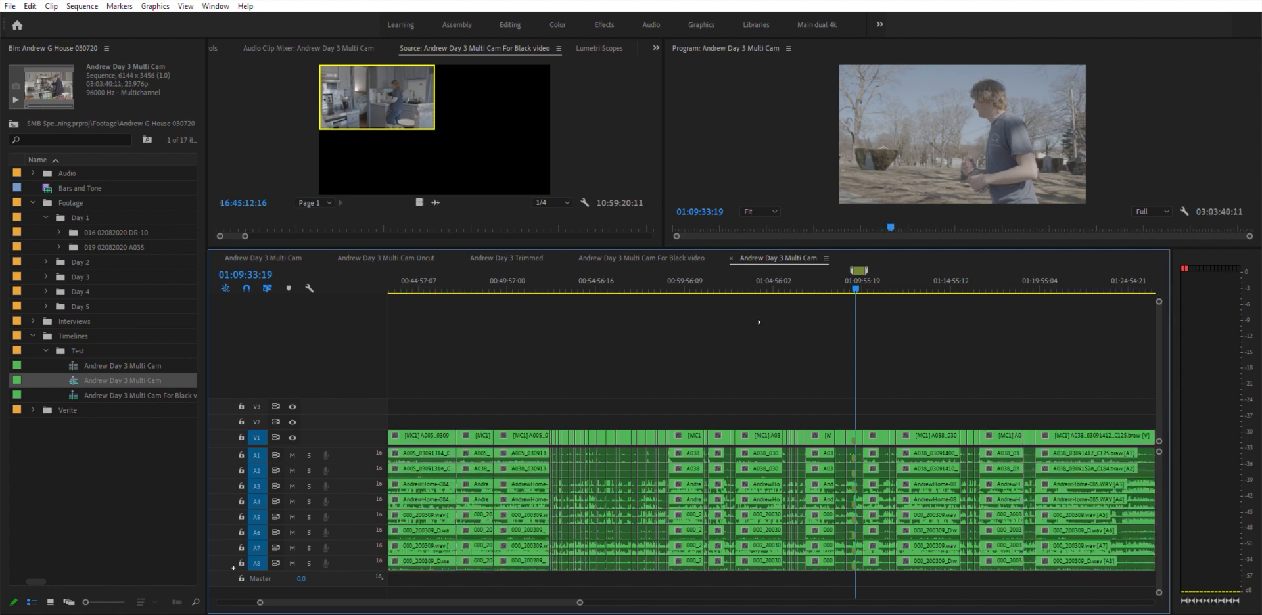
pyautogui.press('-')
pyautogui.press('-')
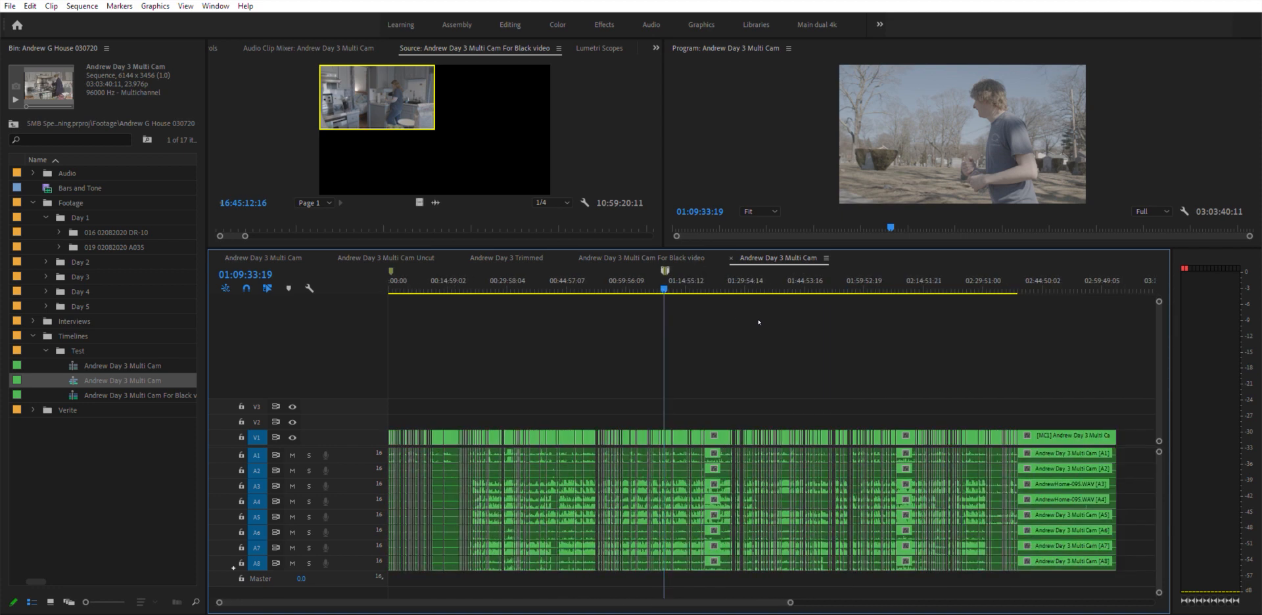